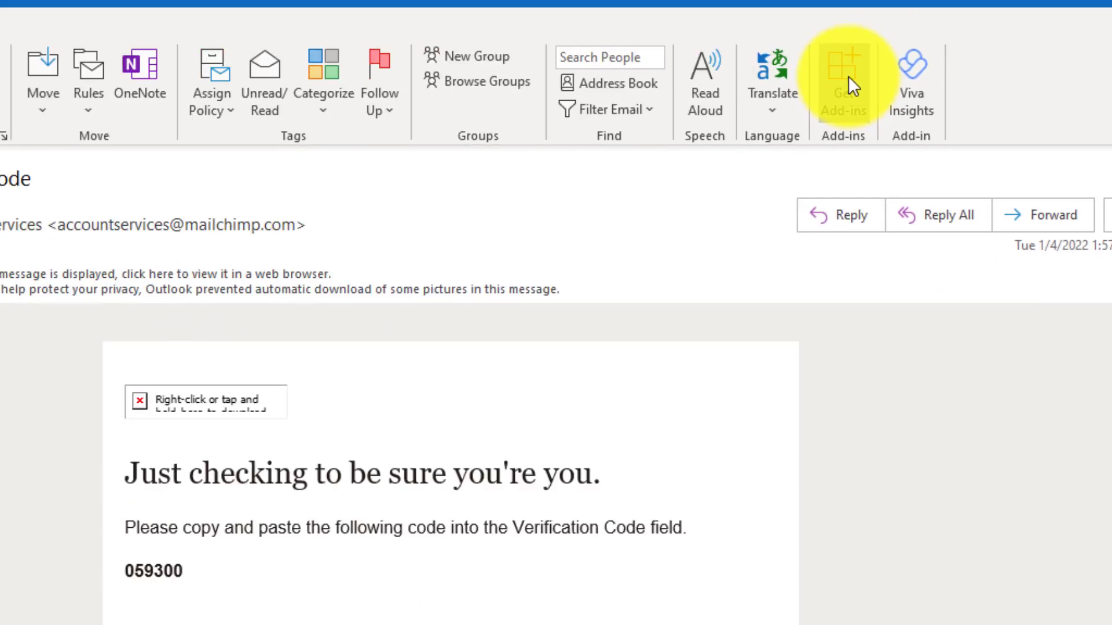
Search the add-in store for 'hubspot', install HubSpot Sales, and close the Add-ins dialog
{"action": "left_click", "coordinate": [759, 118]}
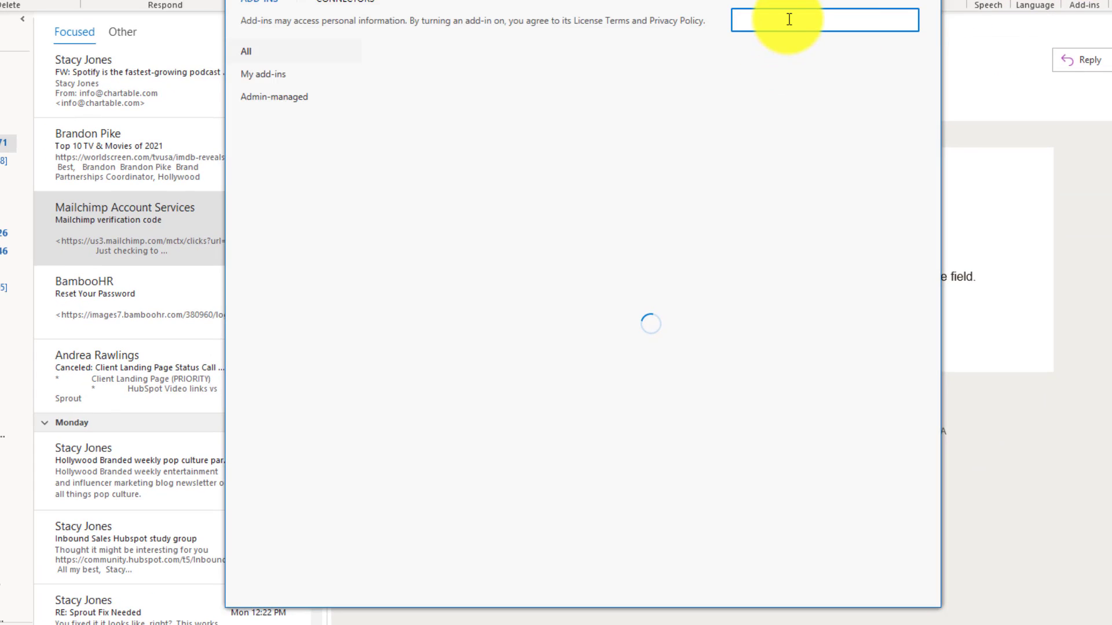
{"action": "type", "text": "hubspot"}
{"action": "key", "text": "Return"}
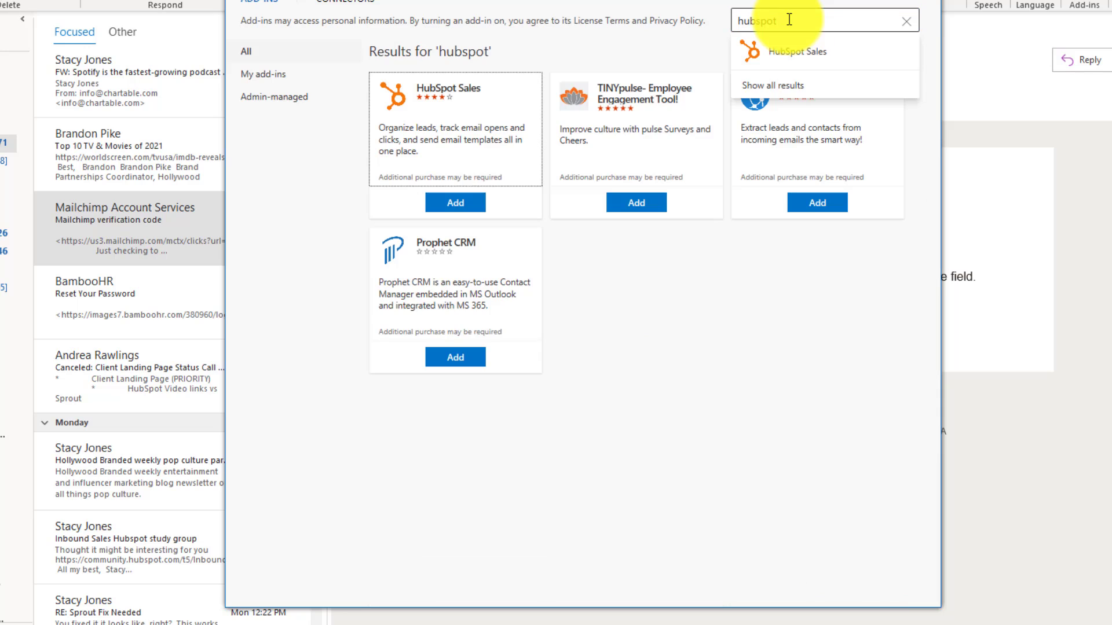
{"action": "left_click", "coordinate": [456, 204]}
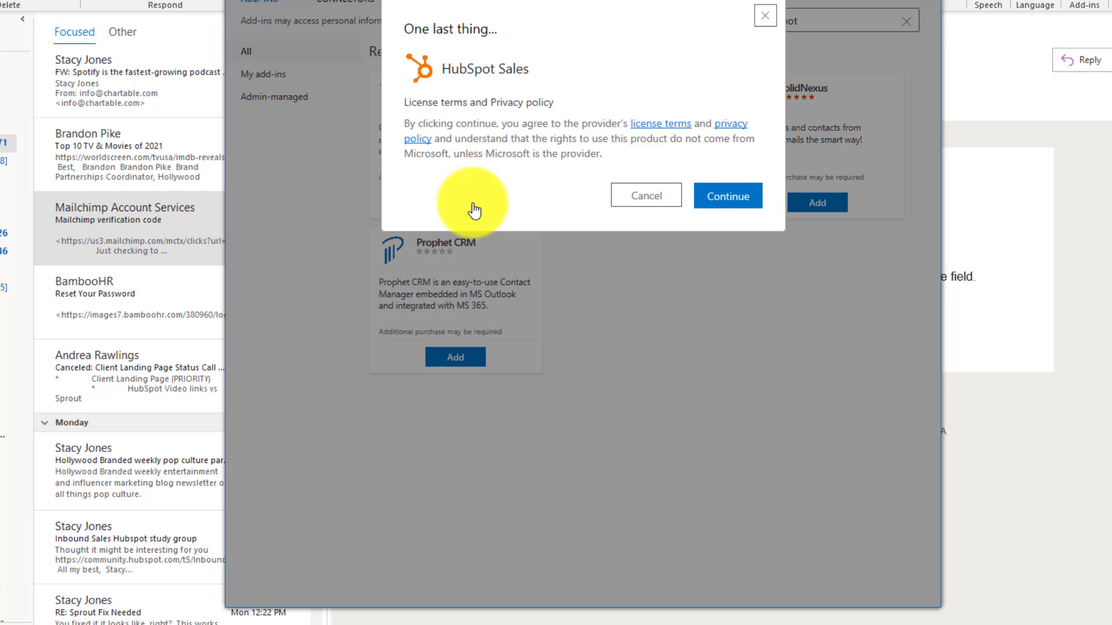
{"action": "left_click", "coordinate": [701, 197]}
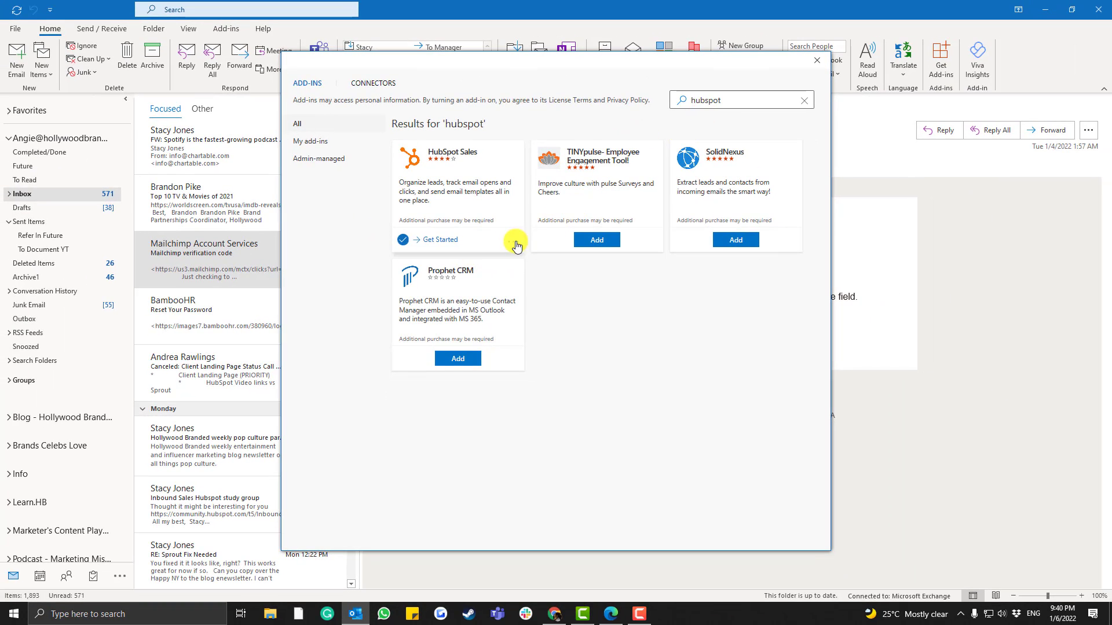
{"action": "left_click", "coordinate": [816, 60]}
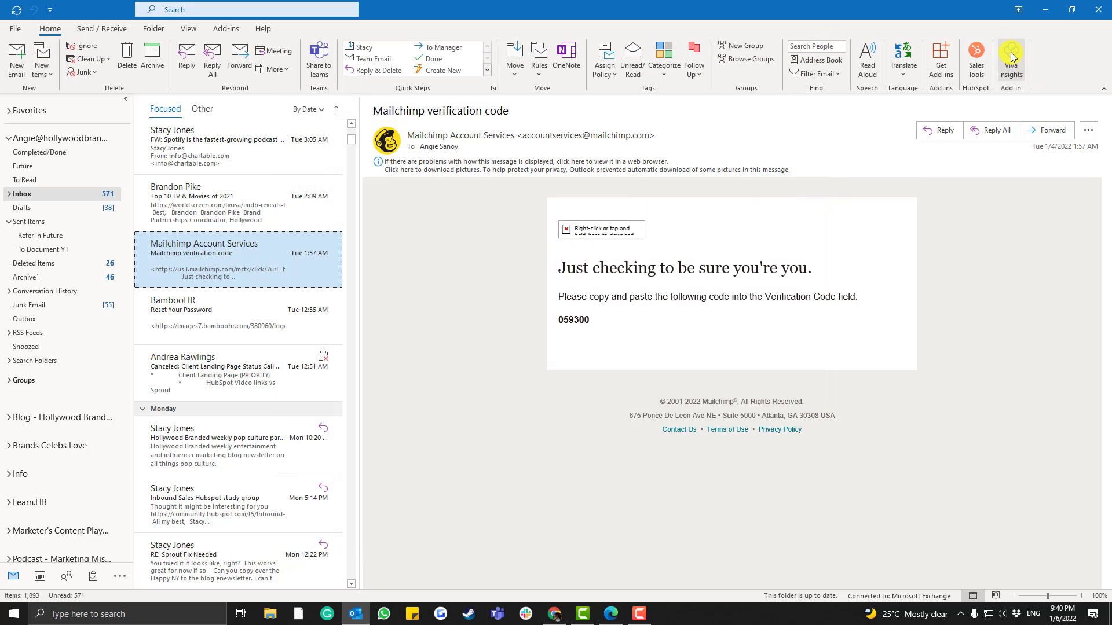
Show the HubSpot Sales side panel and review the sender's contact profile and activity
{"action": "left_click", "coordinate": [978, 63]}
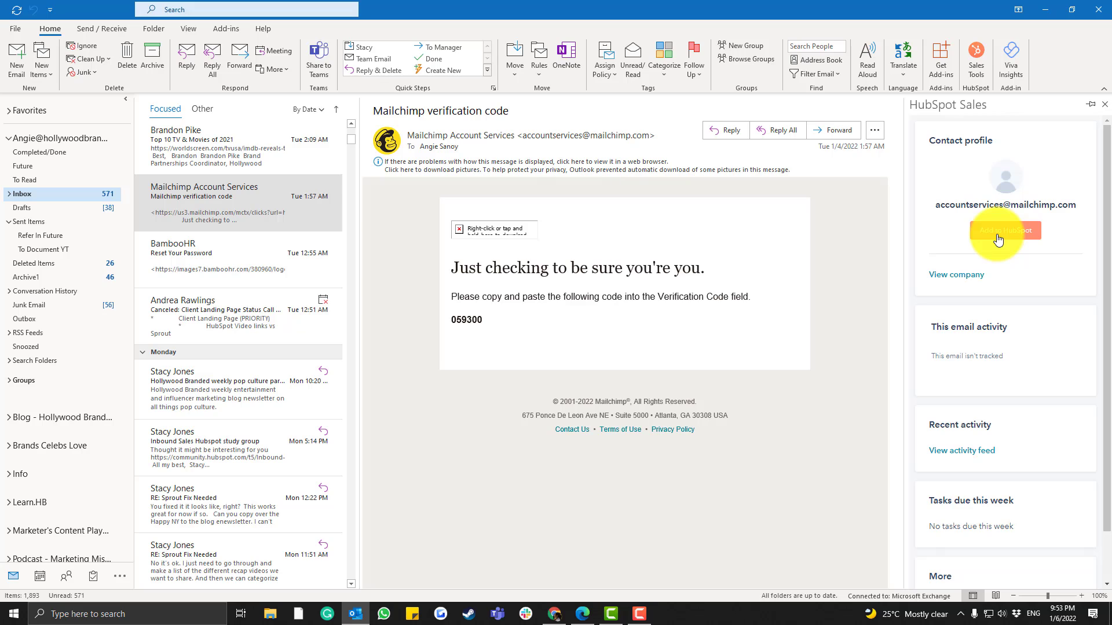
{"action": "scroll", "coordinate": [987, 342], "scroll_direction": "down", "scroll_amount": 1}
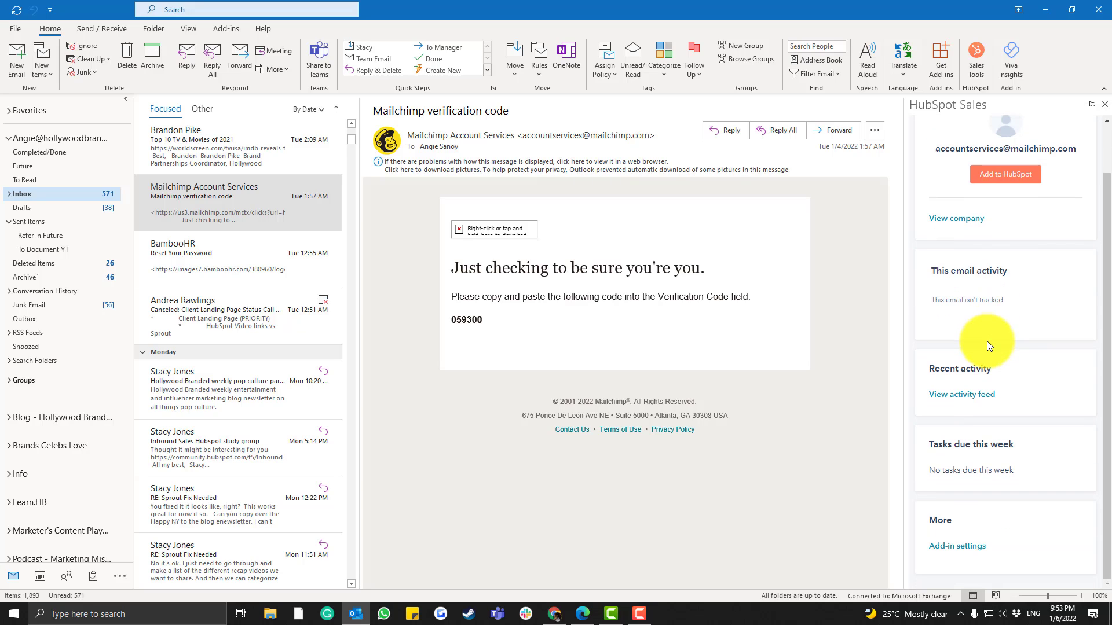
{"action": "scroll", "coordinate": [987, 342], "scroll_direction": "up", "scroll_amount": 1}
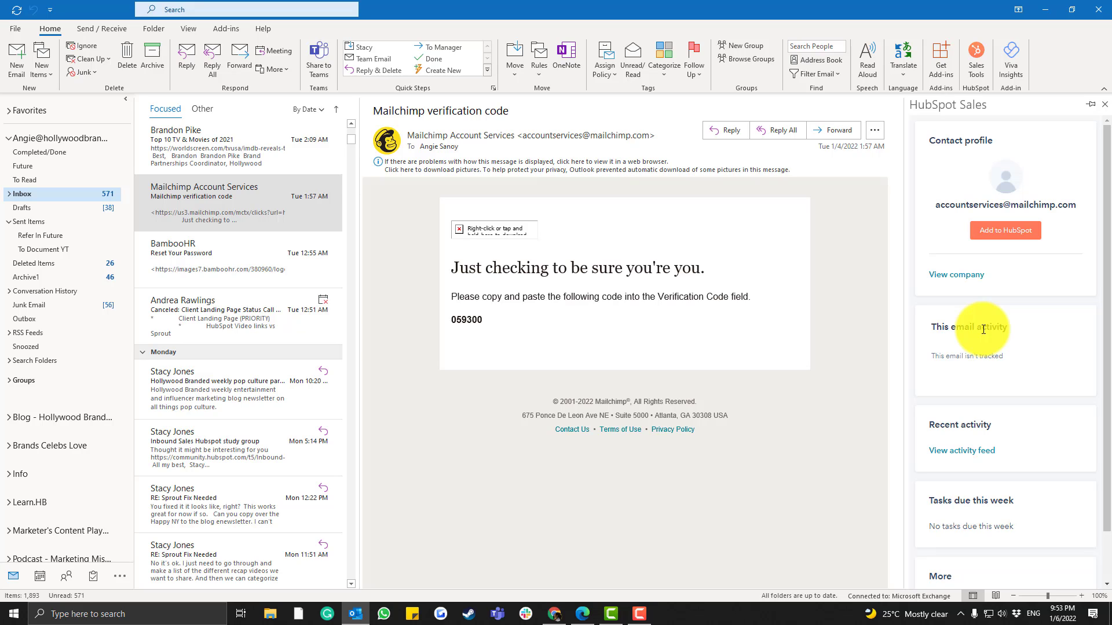
{"action": "scroll", "coordinate": [982, 329], "scroll_direction": "down", "scroll_amount": 2}
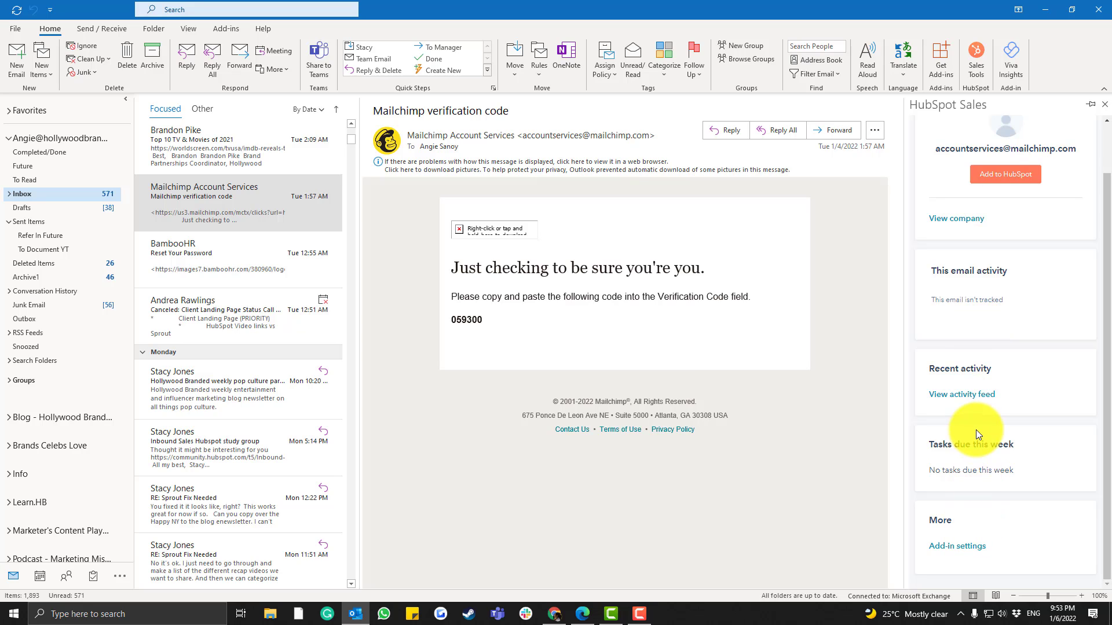
{"action": "scroll", "coordinate": [975, 430], "scroll_direction": "up", "scroll_amount": 2}
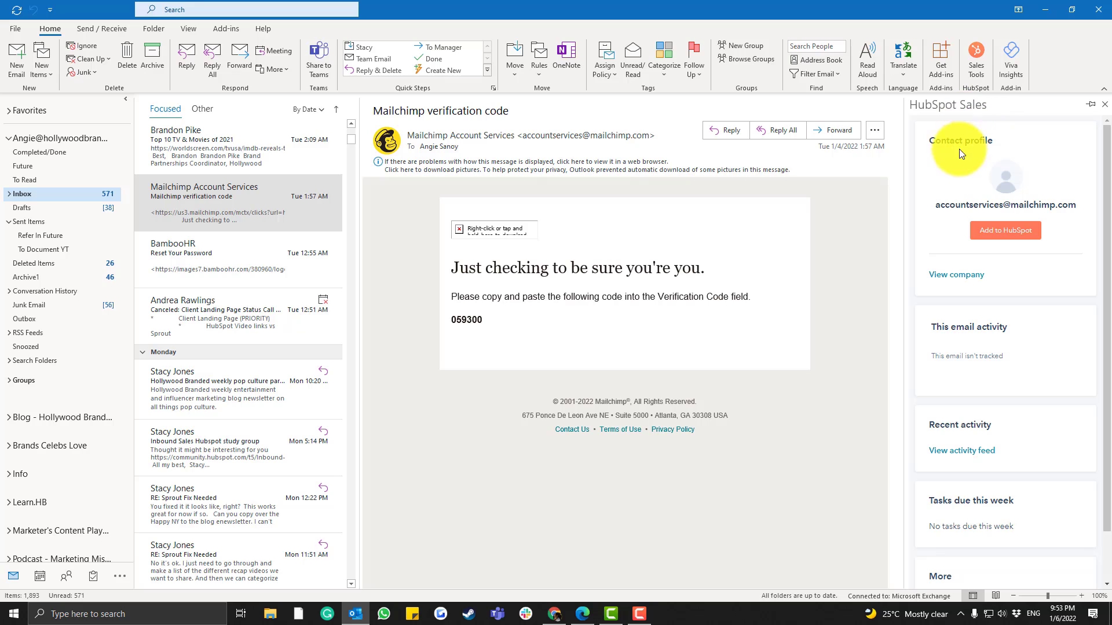
{"action": "scroll", "coordinate": [967, 310], "scroll_direction": "down", "scroll_amount": 2}
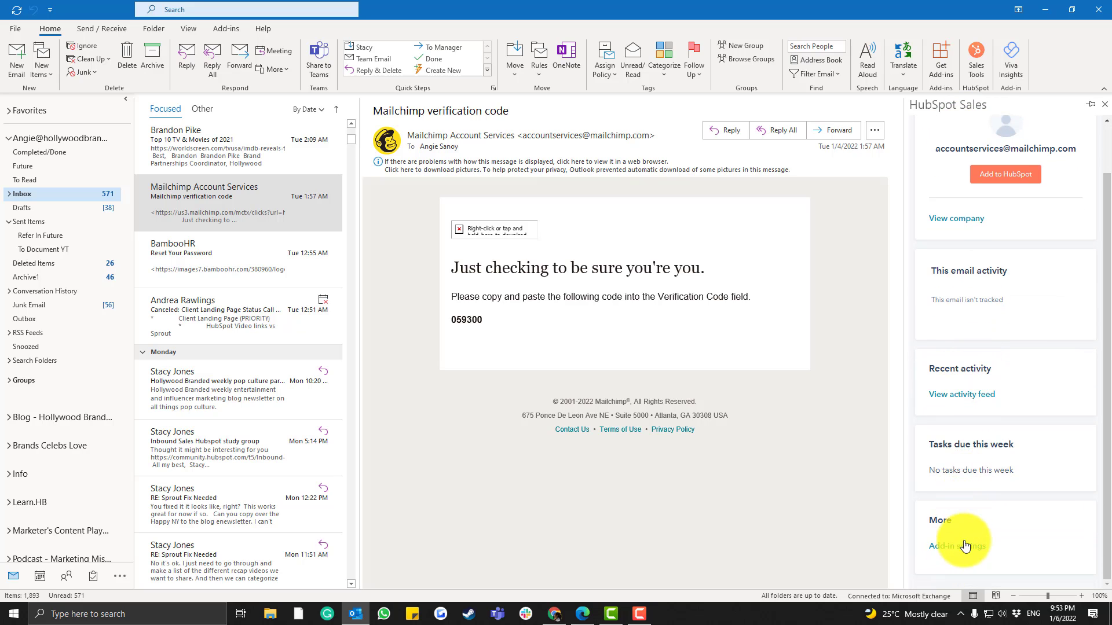
Sign out of HubSpot in the add-in settings and log back in with the account e-mail and password
{"action": "left_click", "coordinate": [968, 549]}
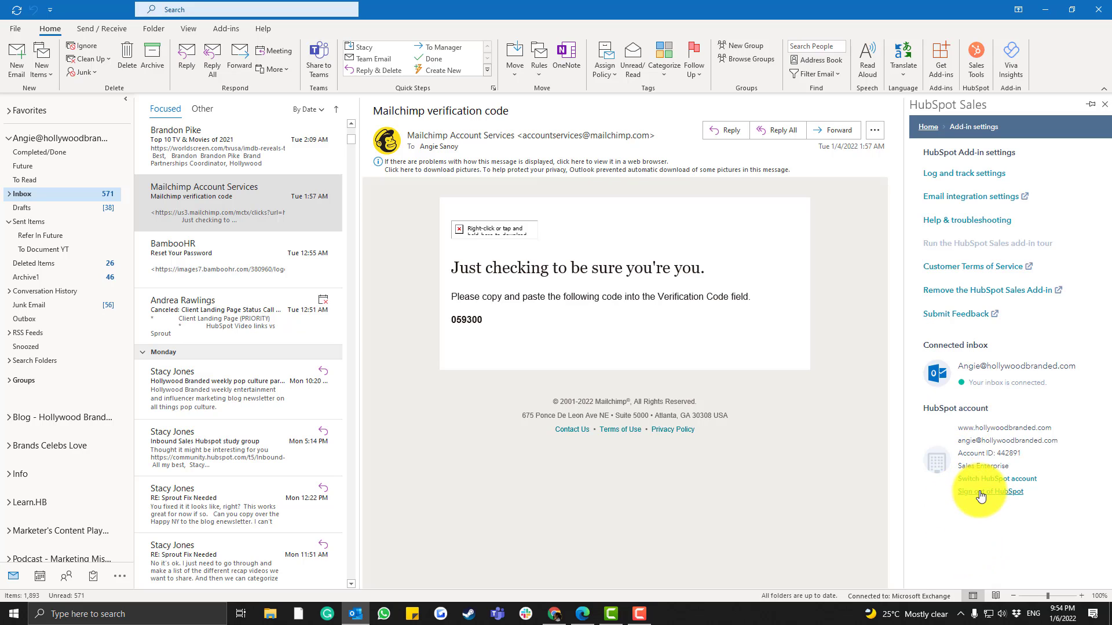
{"action": "left_click", "coordinate": [988, 492]}
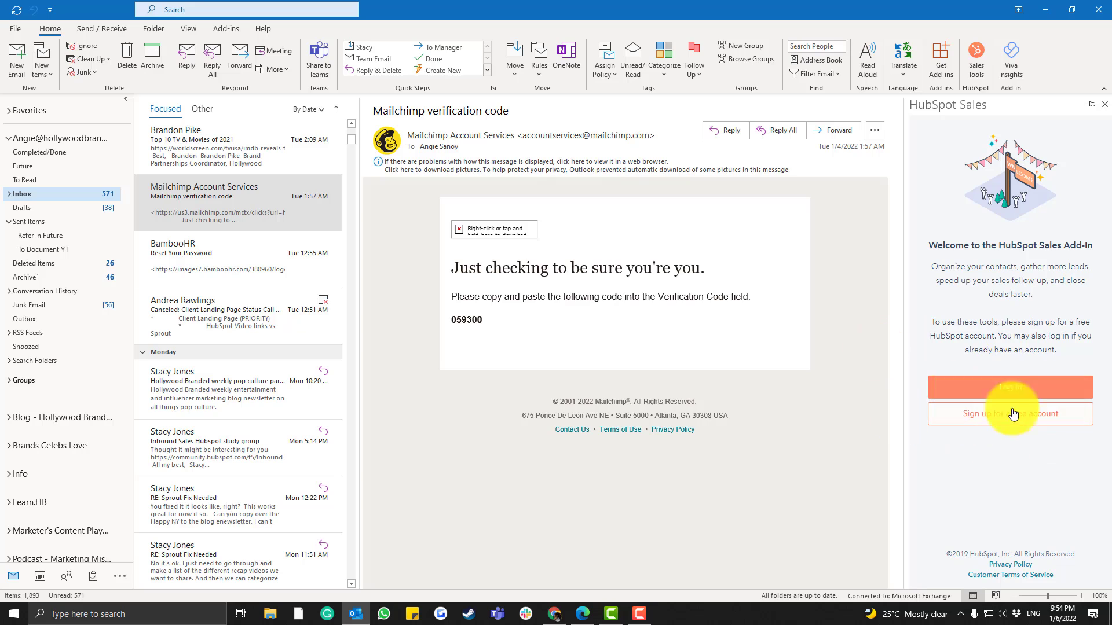
{"action": "left_click", "coordinate": [1011, 382]}
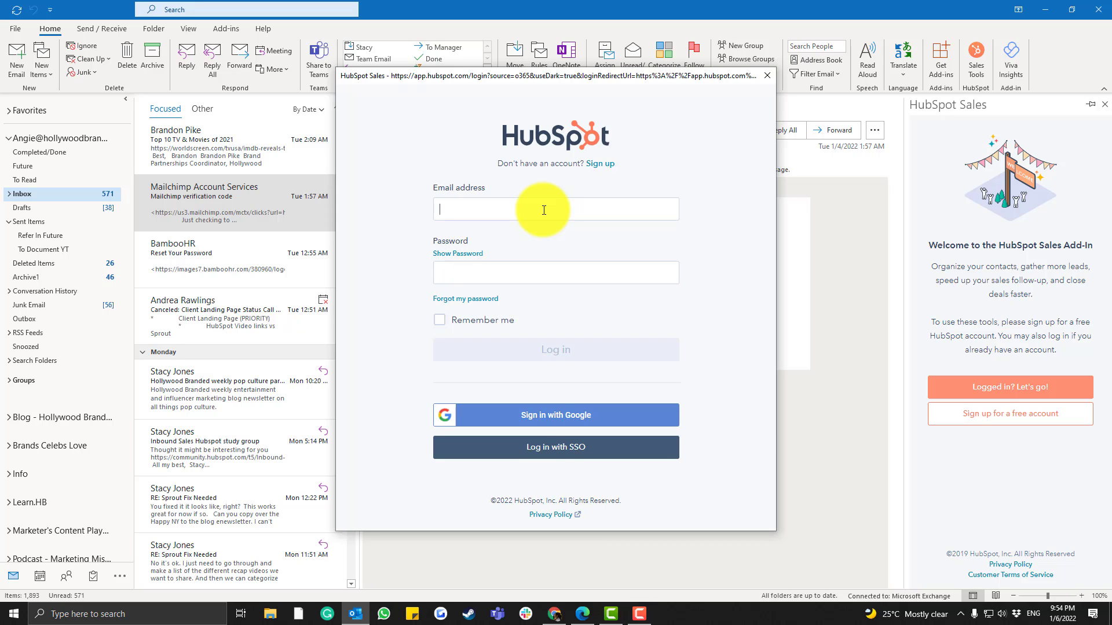
{"action": "key", "text": "ctrl+v"}
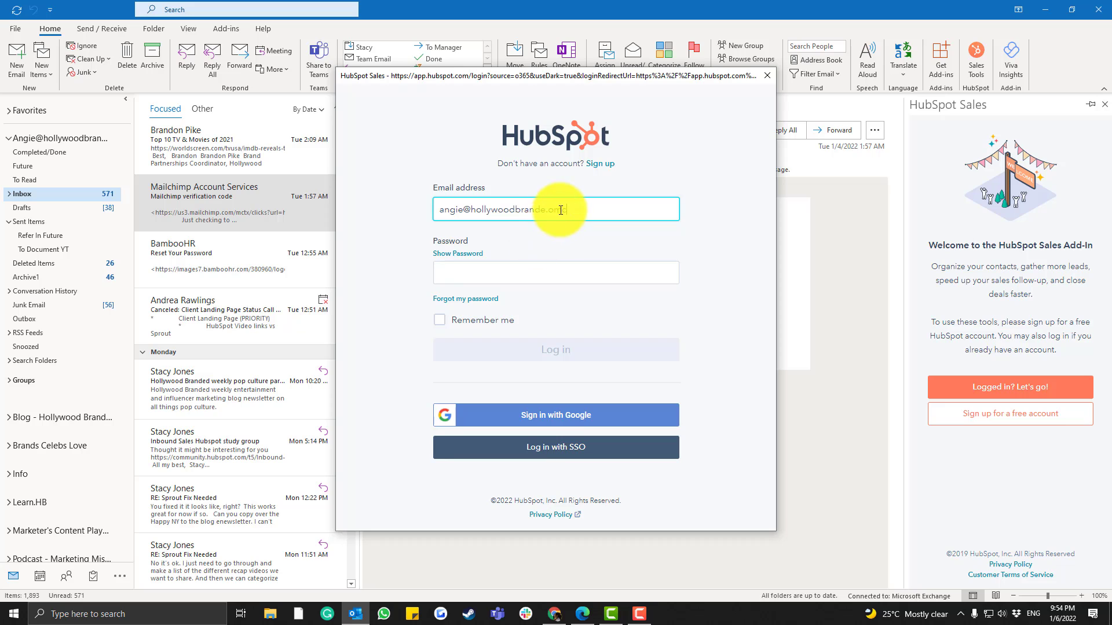
{"action": "type", "text": "com"}
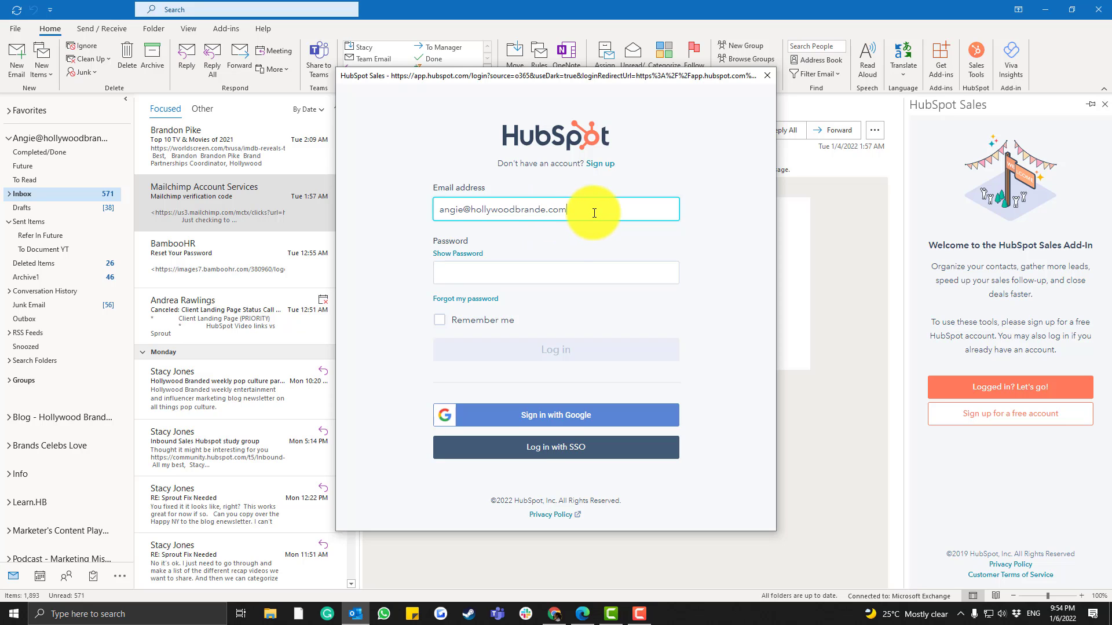
{"action": "left_click", "coordinate": [557, 270]}
{"action": "left_click", "coordinate": [643, 612]}
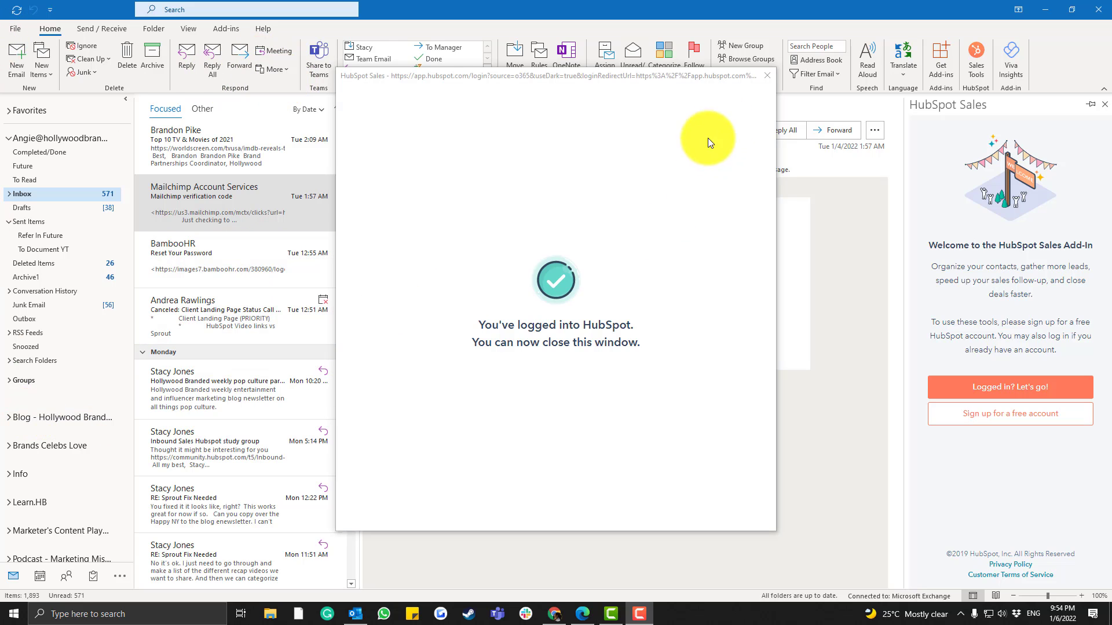
{"action": "left_click", "coordinate": [761, 75]}
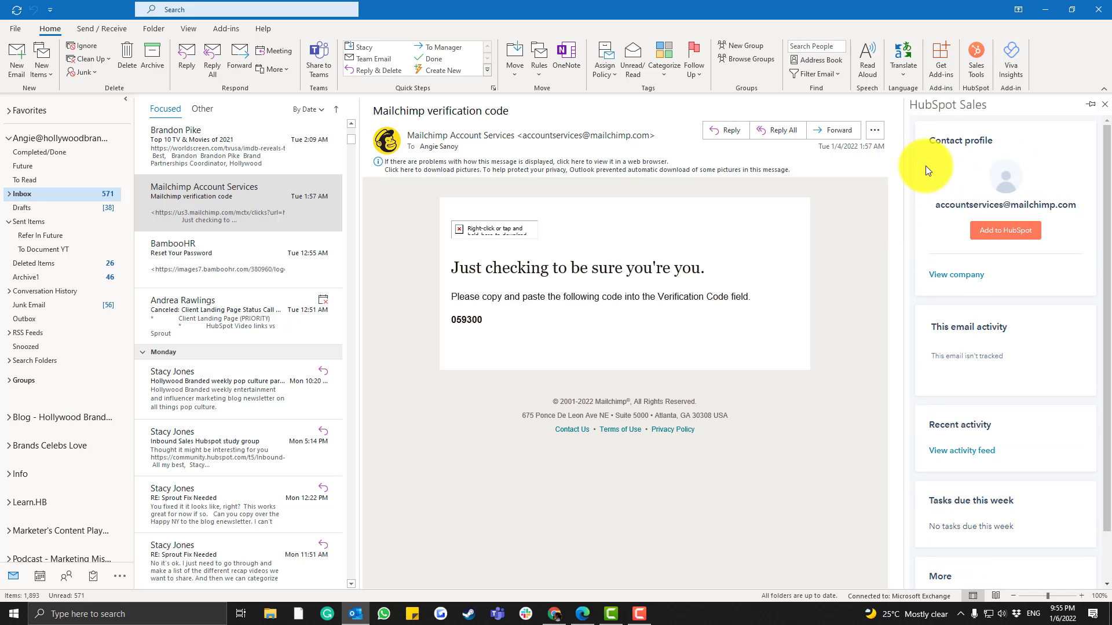
View the sender's company in HubSpot, then return to the contact profile
{"action": "scroll", "coordinate": [950, 341], "scroll_direction": "down", "scroll_amount": 2}
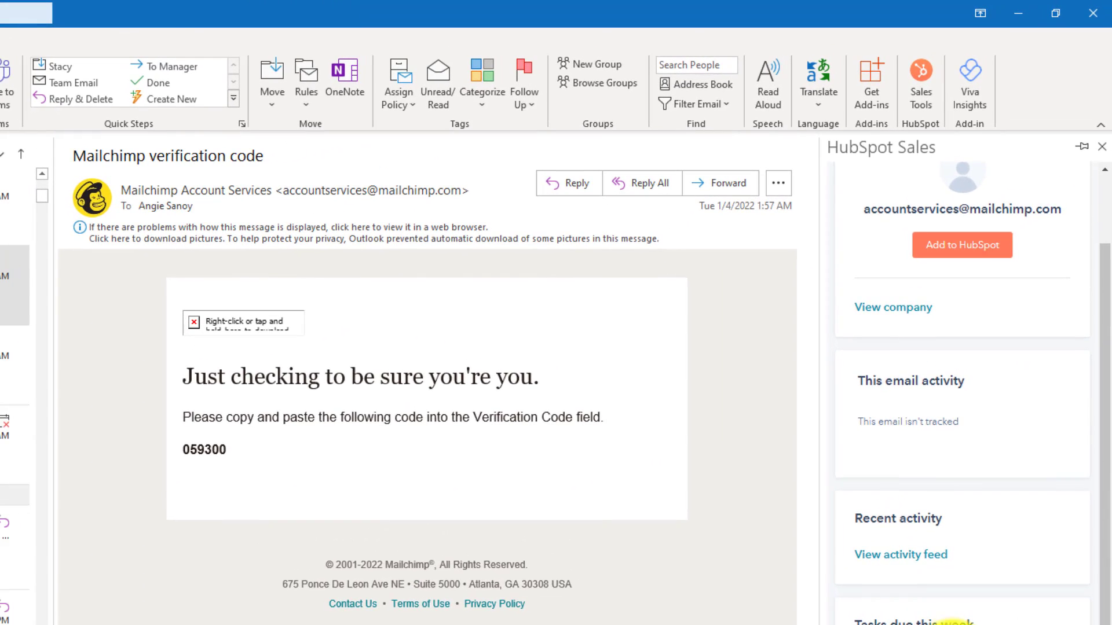
{"action": "scroll", "coordinate": [955, 498], "scroll_direction": "up", "scroll_amount": 2}
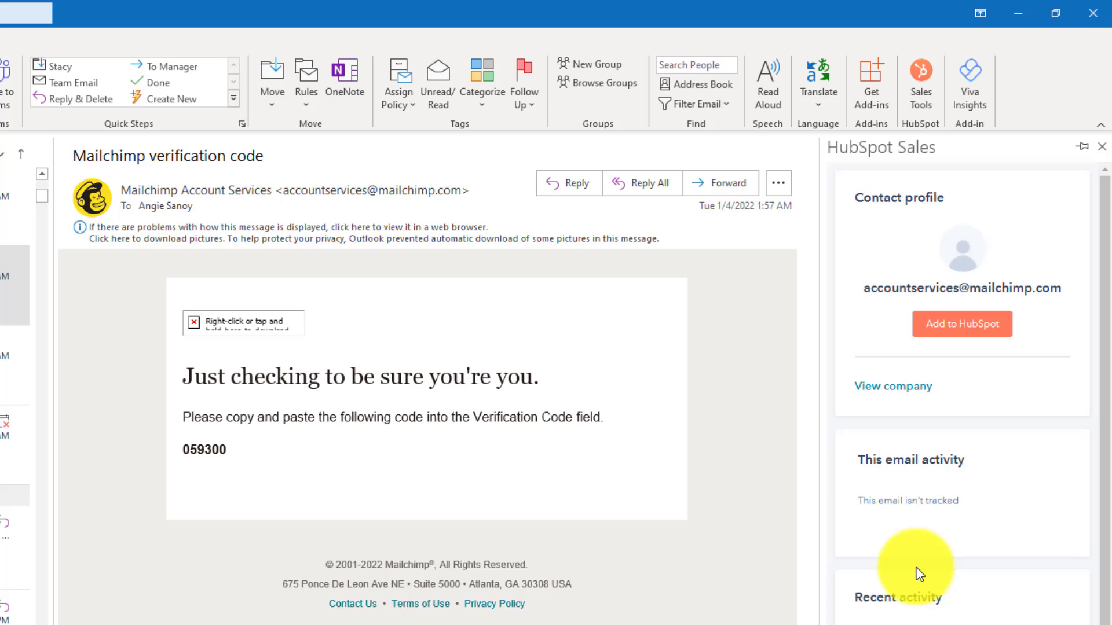
{"action": "scroll", "coordinate": [923, 617], "scroll_direction": "down", "scroll_amount": 2}
{"action": "scroll", "coordinate": [921, 619], "scroll_direction": "up", "scroll_amount": 2}
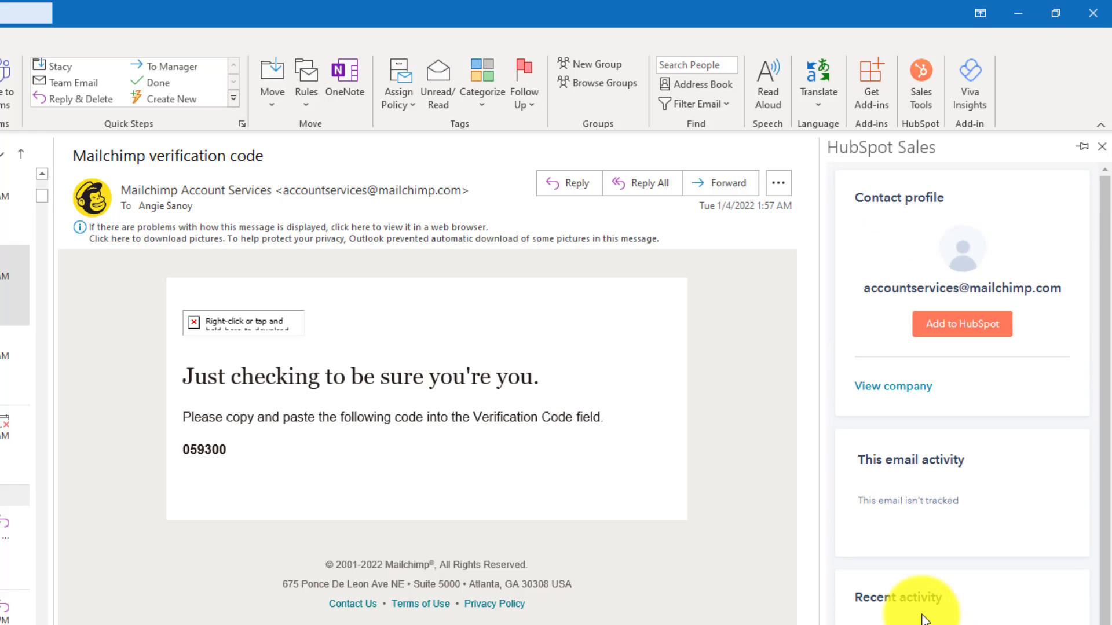
{"action": "left_click", "coordinate": [906, 387]}
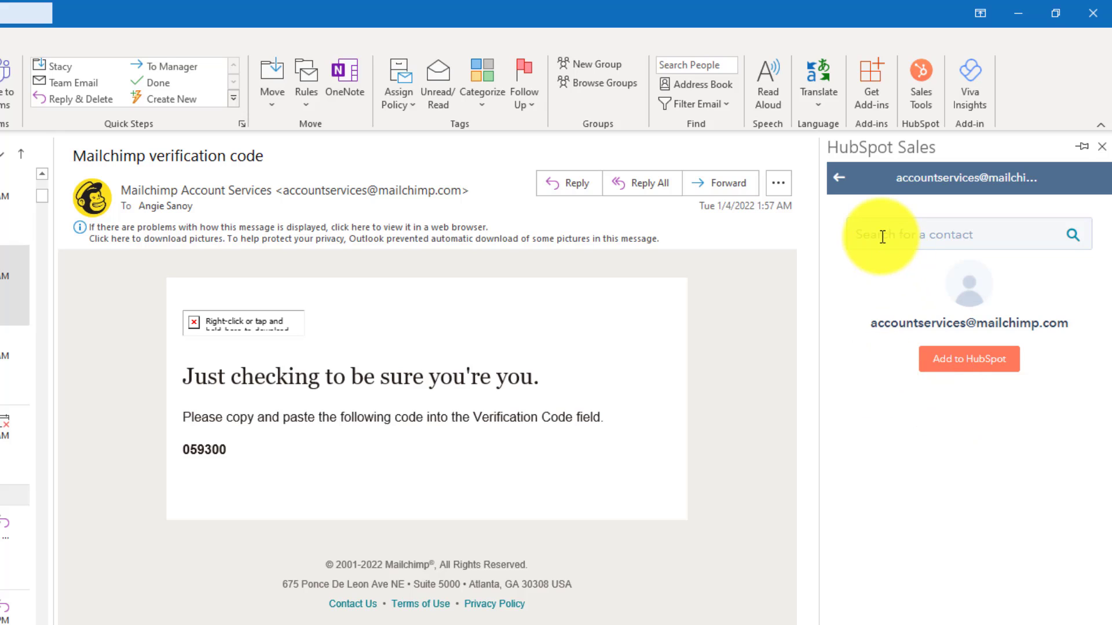
{"action": "left_click", "coordinate": [843, 177]}
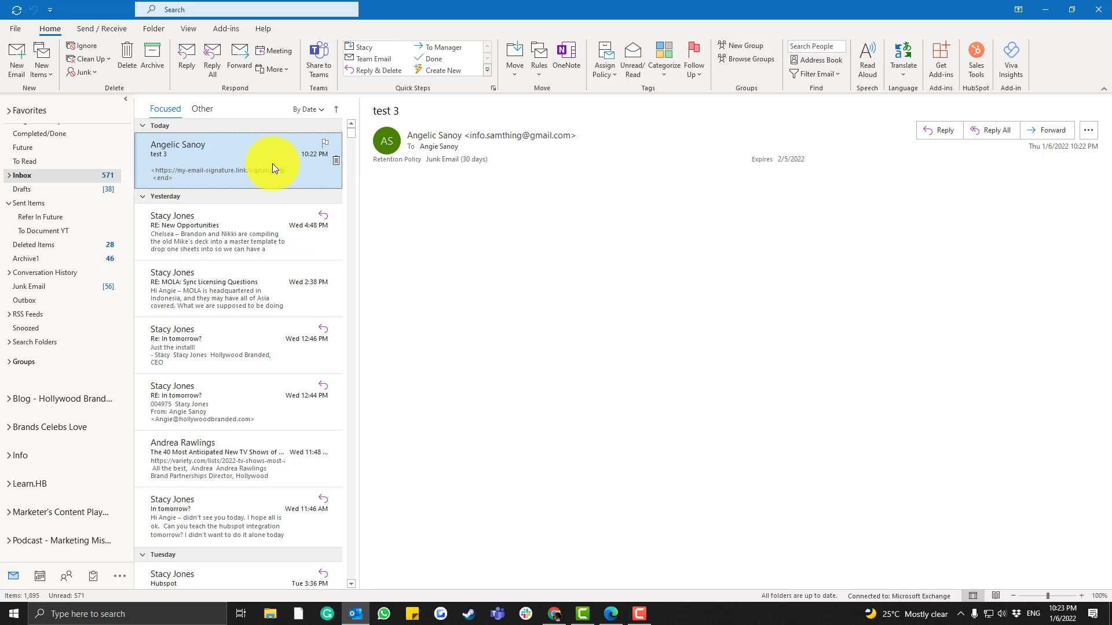
Reply all to the test 3 email and load the HubSpot Sales tools for the reply
{"action": "left_click", "coordinate": [975, 58]}
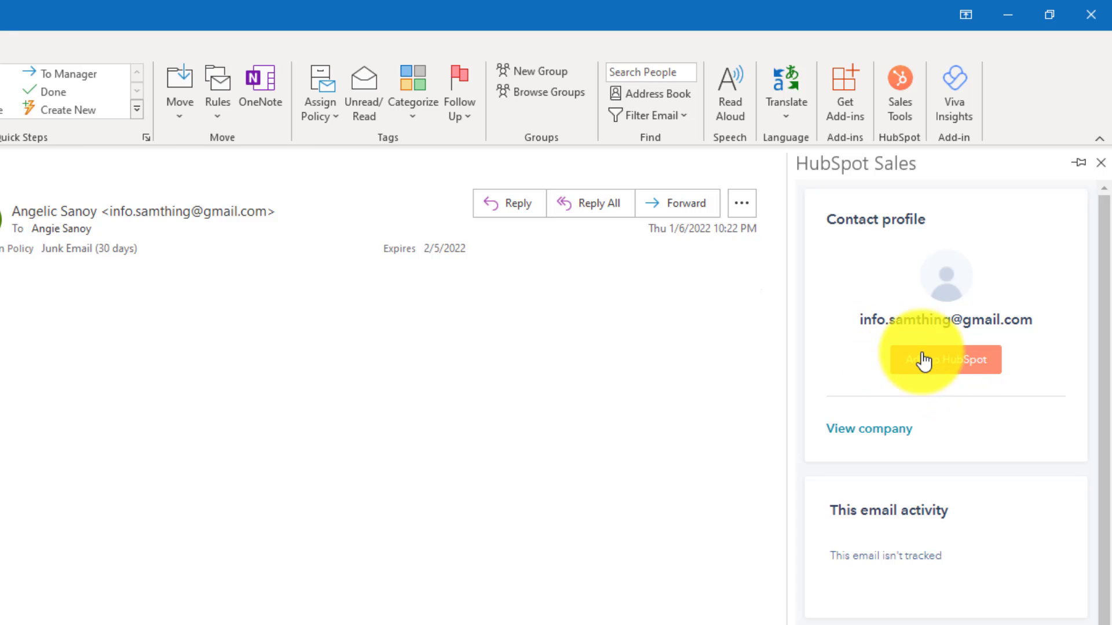
{"action": "left_click", "coordinate": [564, 206]}
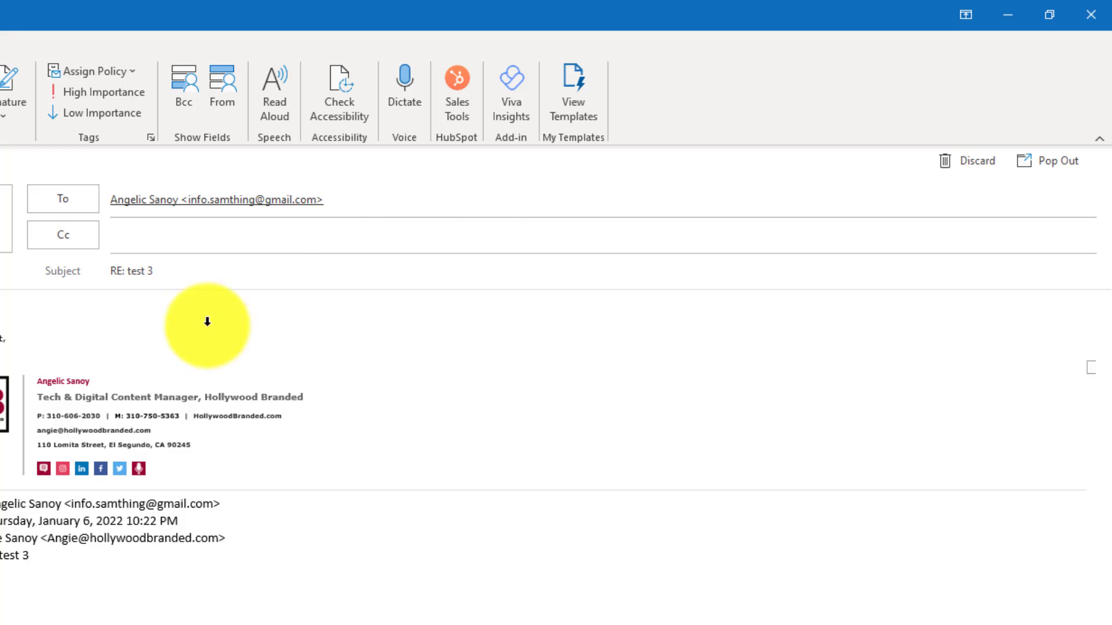
{"action": "left_click", "coordinate": [455, 99]}
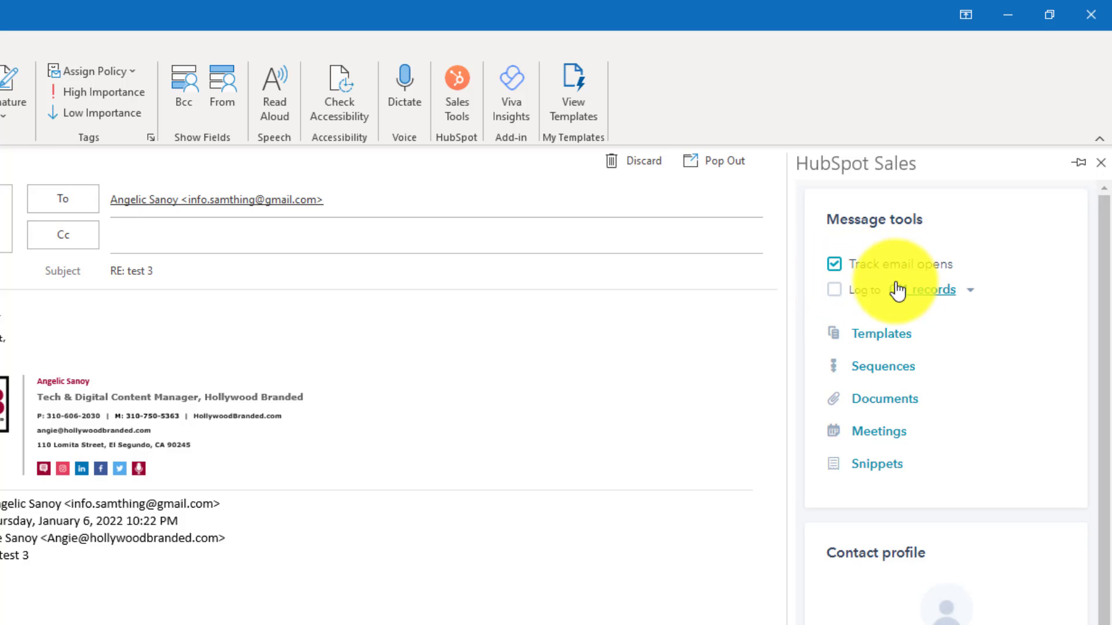
Turn on logging of the reply to the contact's HubSpot record, then go to the message body
{"action": "left_click", "coordinate": [834, 290]}
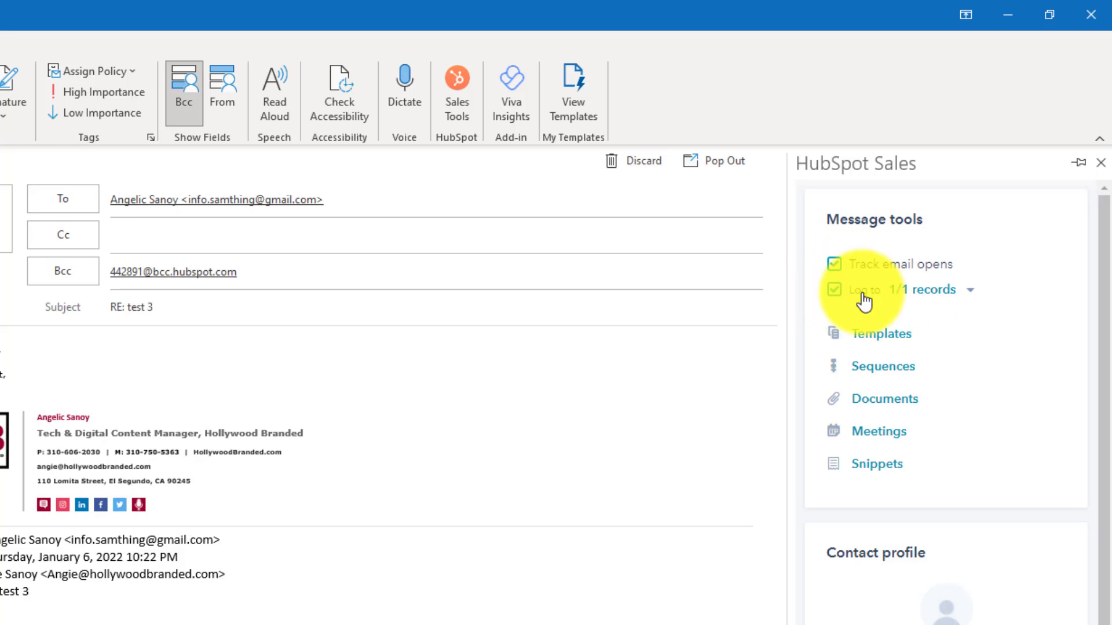
{"action": "left_click", "coordinate": [840, 296]}
{"action": "left_click", "coordinate": [841, 296]}
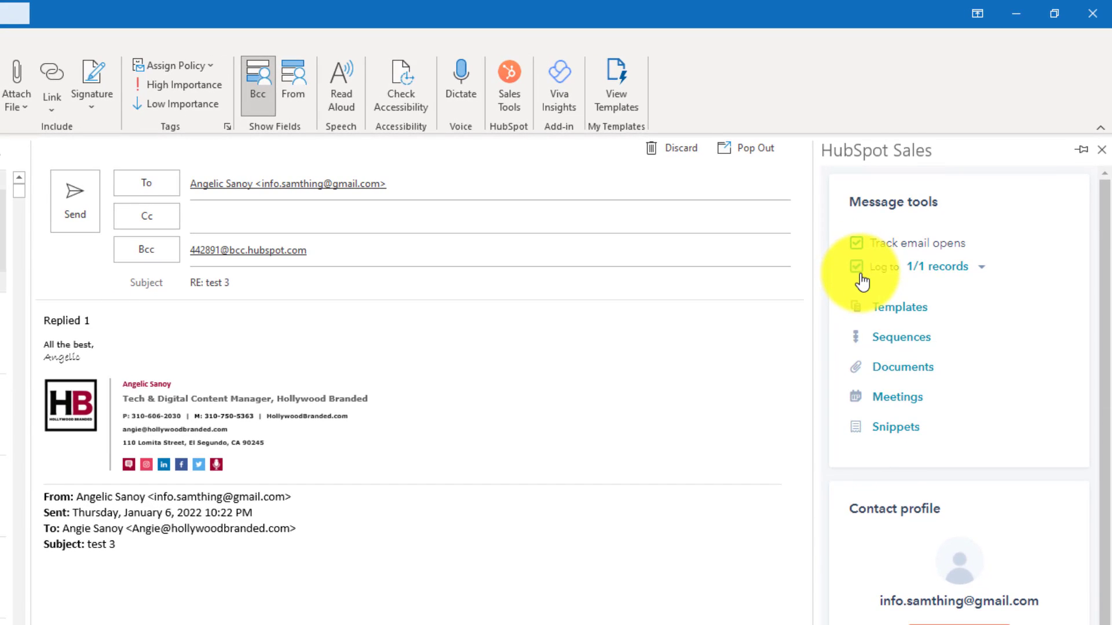
{"action": "left_click", "coordinate": [860, 276]}
{"action": "left_click", "coordinate": [859, 273]}
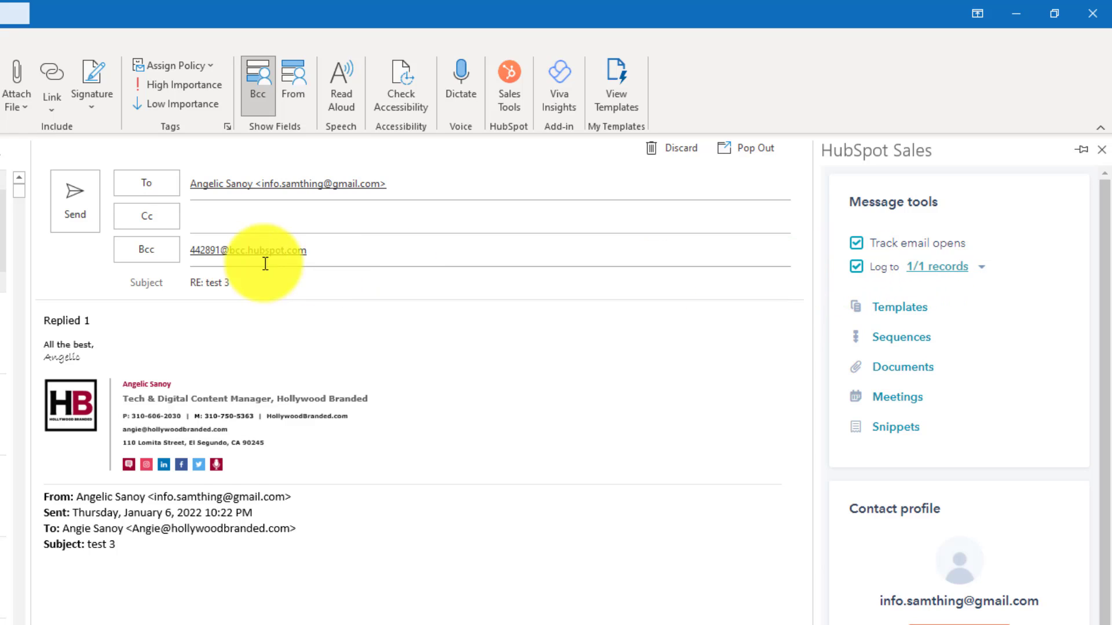
{"action": "left_click", "coordinate": [237, 326]}
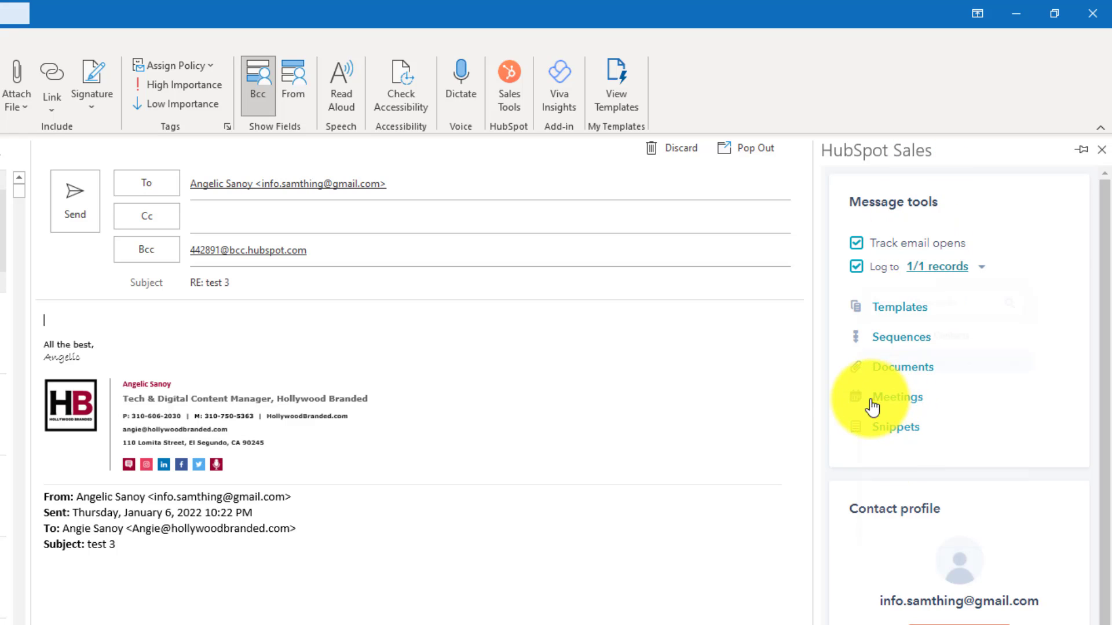
Copy the HubSpot meetings booking link into the reply draft
{"action": "left_click", "coordinate": [889, 408]}
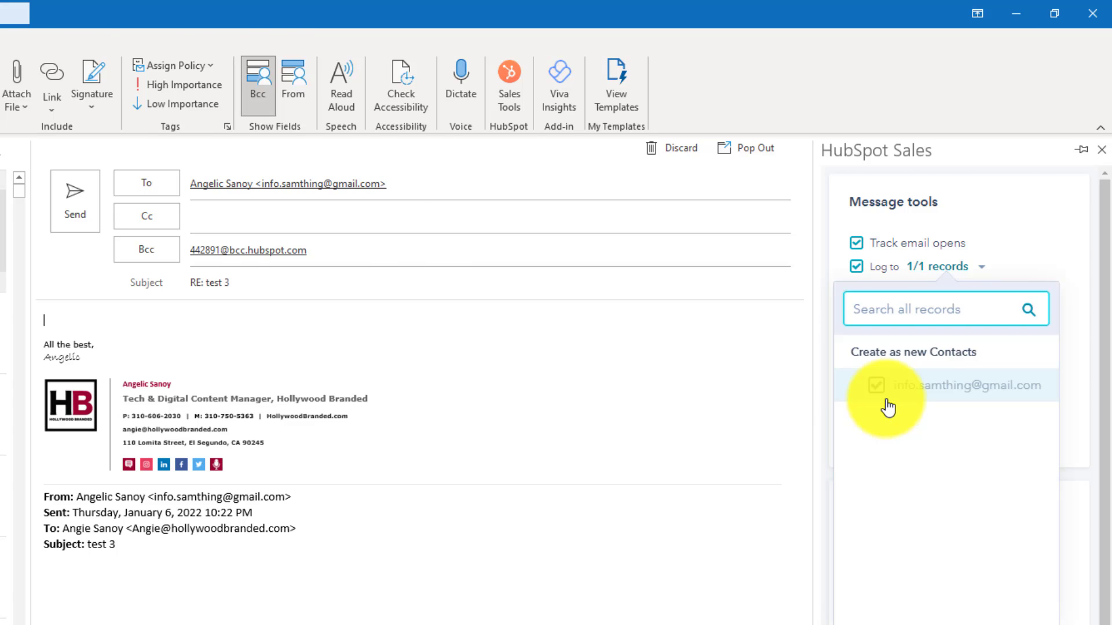
{"action": "left_click", "coordinate": [897, 397]}
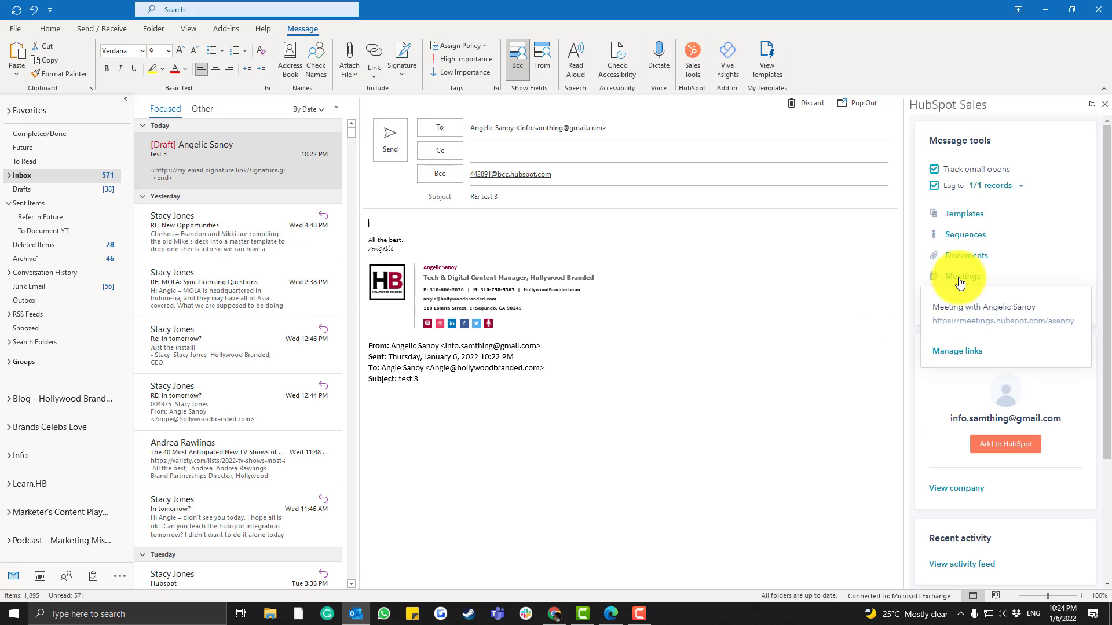
{"action": "left_click", "coordinate": [955, 354]}
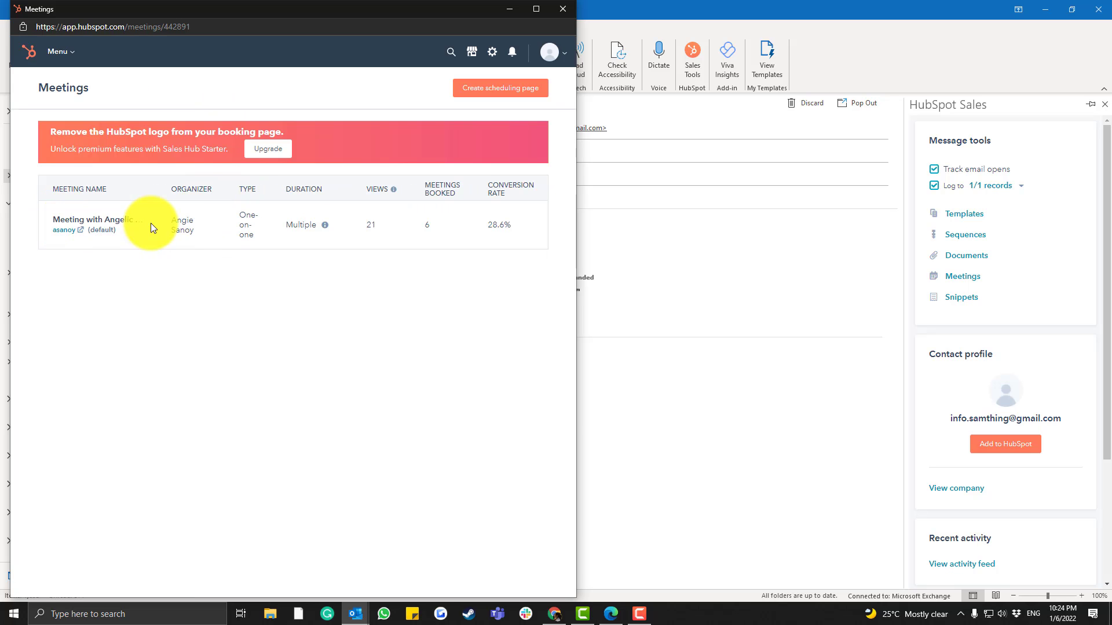
{"action": "mouse_move", "coordinate": [79, 269]}
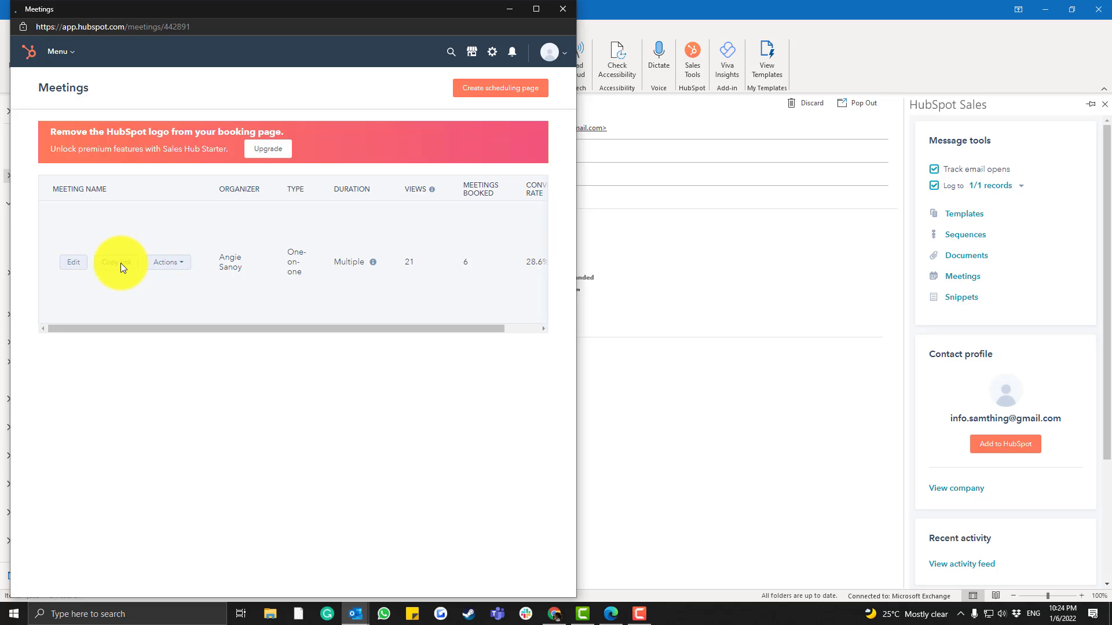
{"action": "left_click", "coordinate": [561, 12]}
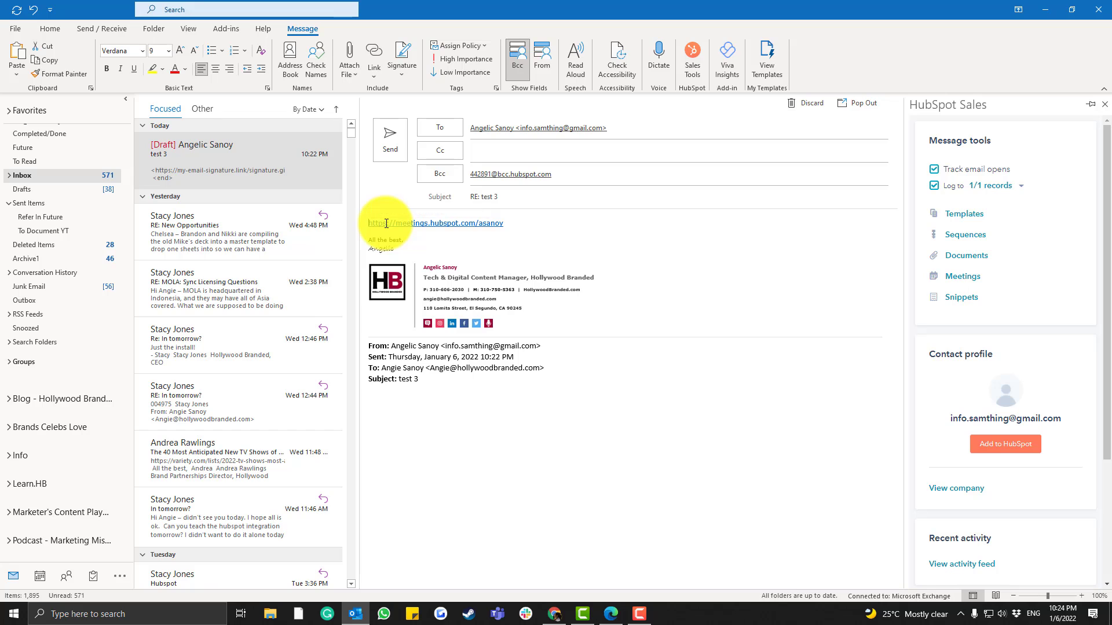
Add two blank lines above the meeting link and bring up the HubSpot templates list
{"action": "triple_click", "coordinate": [386, 223]}
{"action": "key", "text": "Down"}
{"action": "key", "text": "Return"}
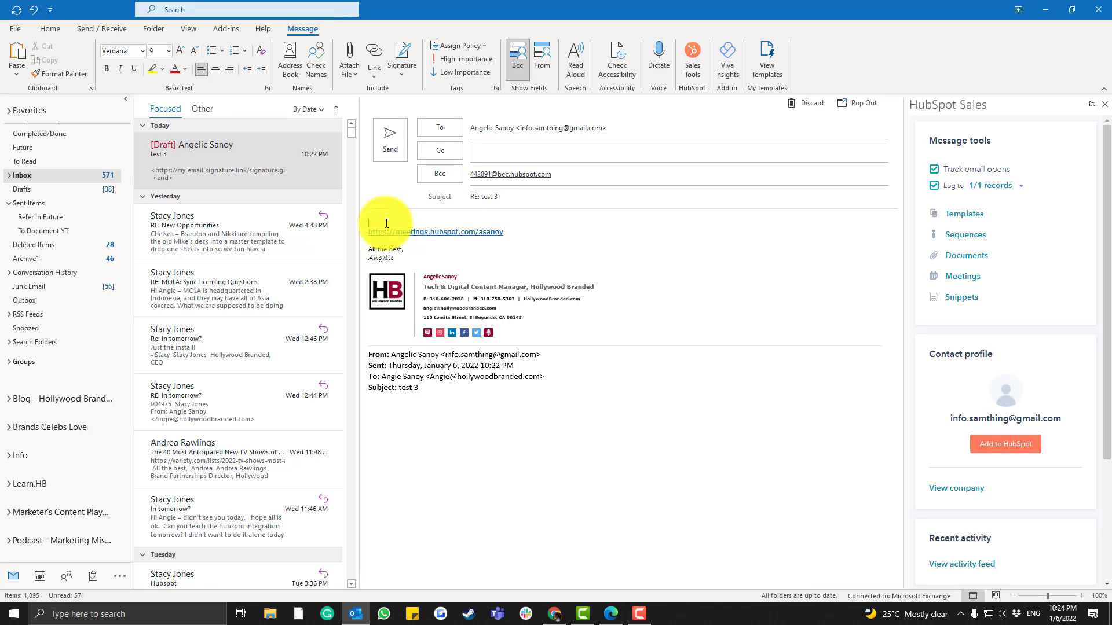
{"action": "key", "text": "Return"}
{"action": "key", "text": "Return"}
{"action": "key", "text": "Return"}
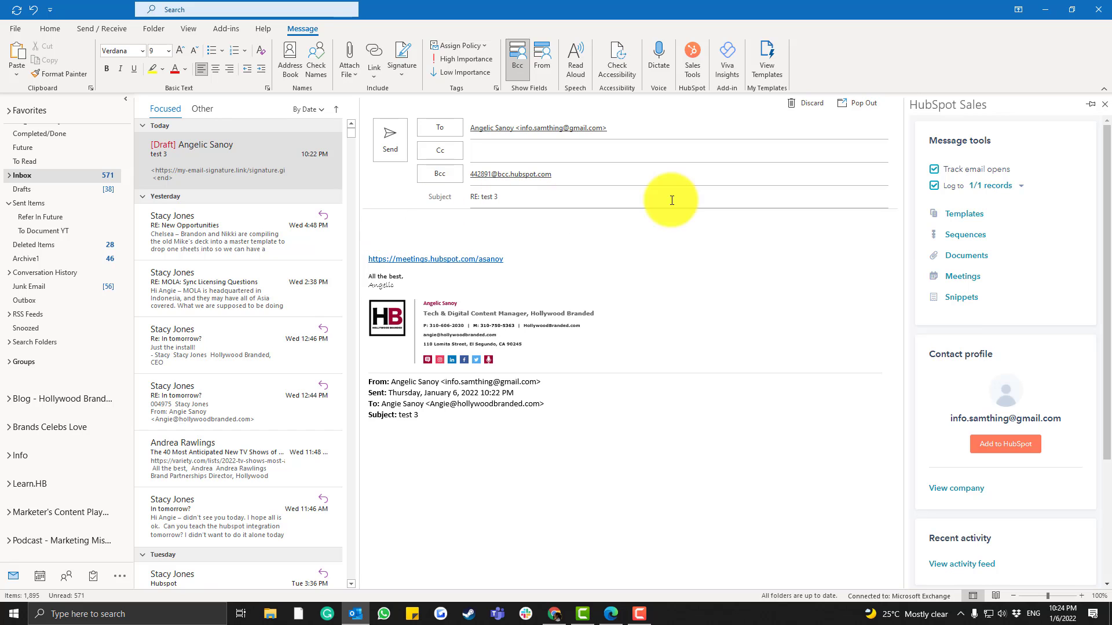
{"action": "left_click", "coordinate": [956, 214]}
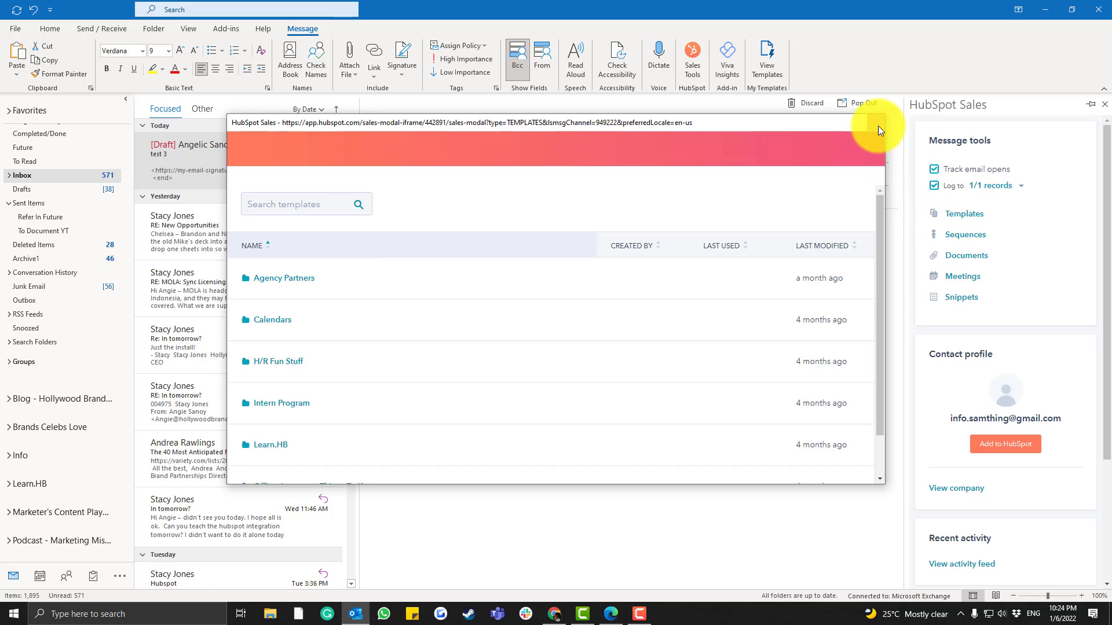
Reload the HubSpot templates list and go to page 3 of the template folders
{"action": "left_click", "coordinate": [876, 123]}
{"action": "left_click", "coordinate": [954, 216]}
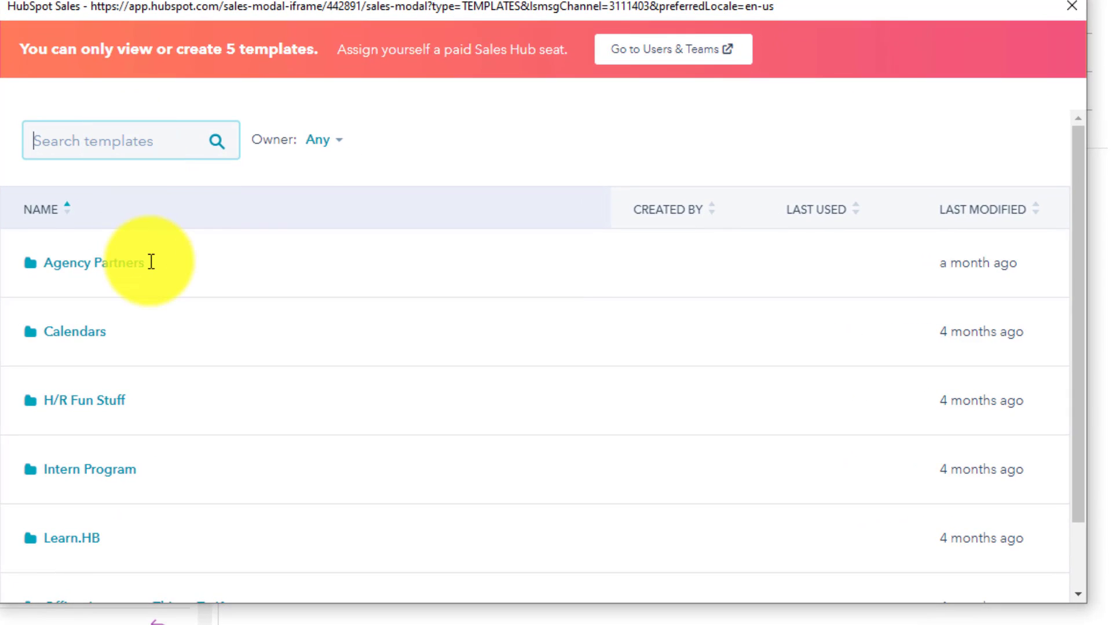
{"action": "scroll", "coordinate": [332, 148], "scroll_direction": "down", "scroll_amount": 2}
{"action": "scroll", "coordinate": [160, 209], "scroll_direction": "up", "scroll_amount": 2}
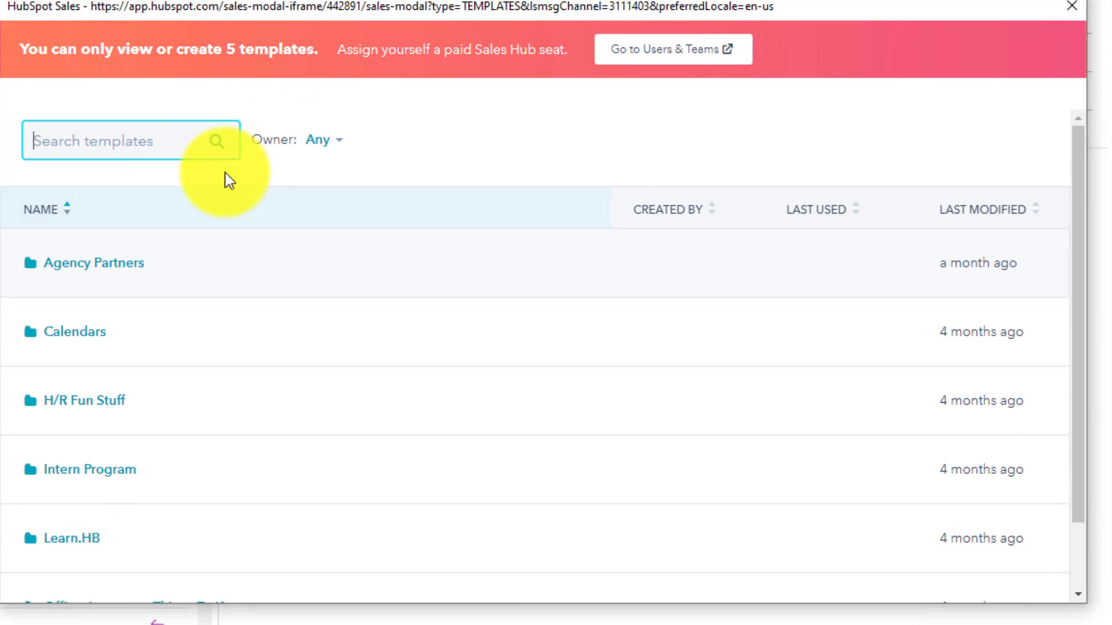
{"action": "scroll", "coordinate": [637, 371], "scroll_direction": "down", "scroll_amount": 2}
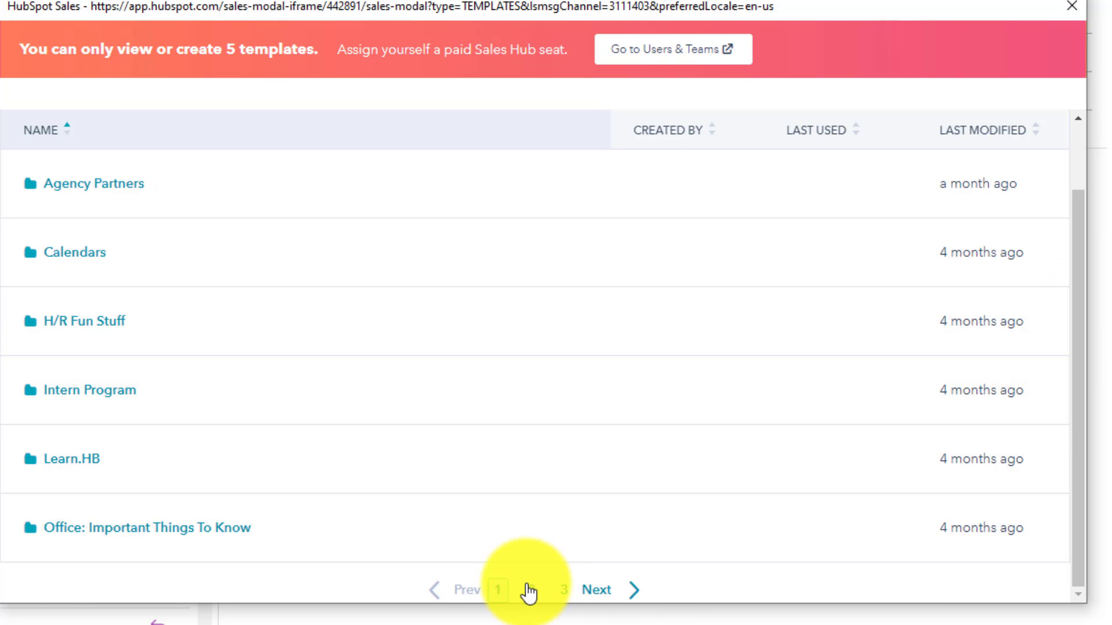
{"action": "left_click", "coordinate": [563, 590]}
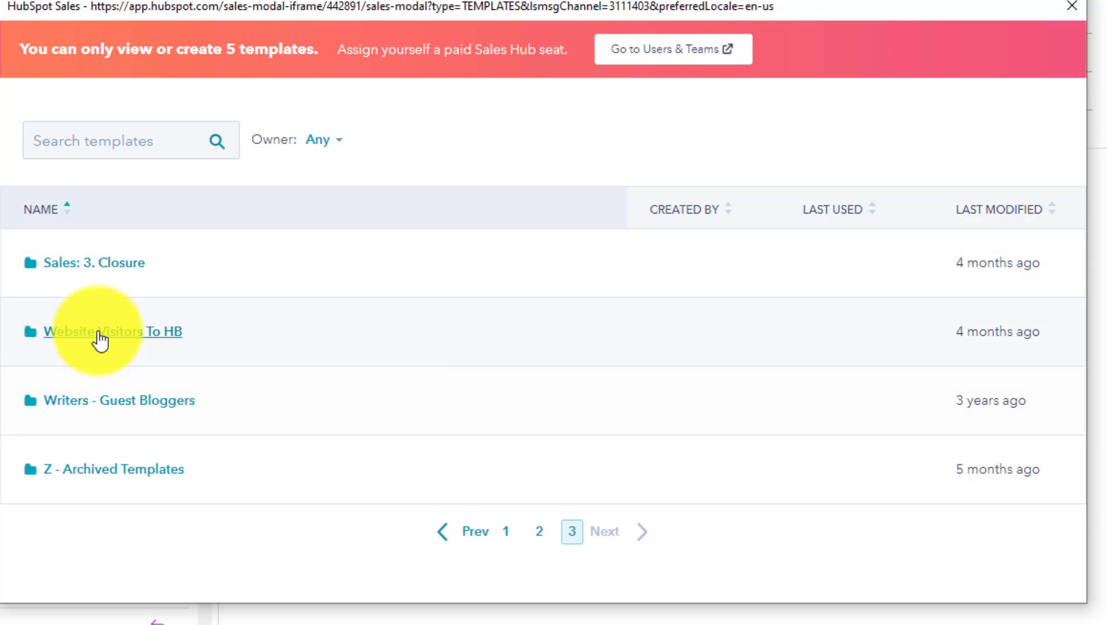
Insert the Dream 200 Email Follow Up template from the Z - Archived Templates folder
{"action": "left_click", "coordinate": [90, 472]}
{"action": "scroll", "coordinate": [144, 399], "scroll_direction": "down", "scroll_amount": 1}
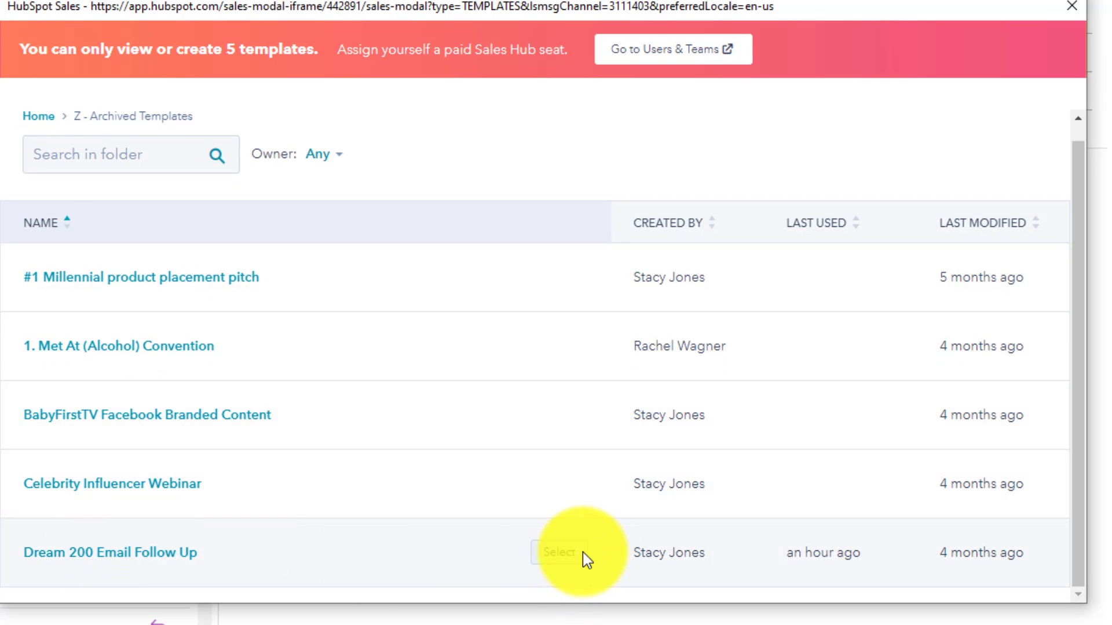
{"action": "left_click", "coordinate": [560, 554]}
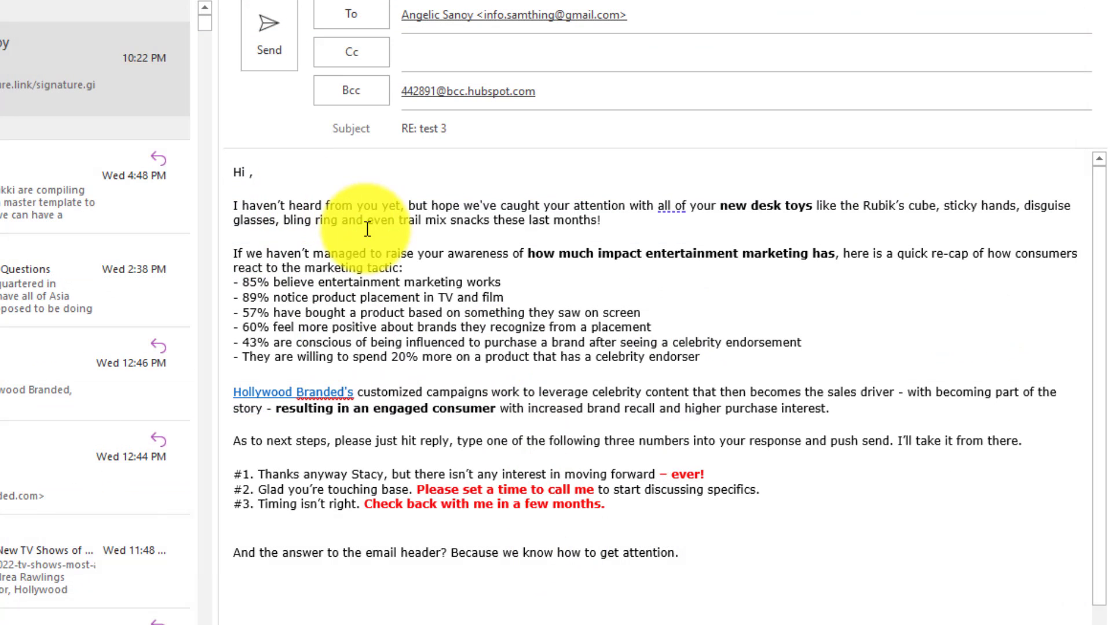
{"action": "scroll", "coordinate": [489, 325], "scroll_direction": "down", "scroll_amount": 3}
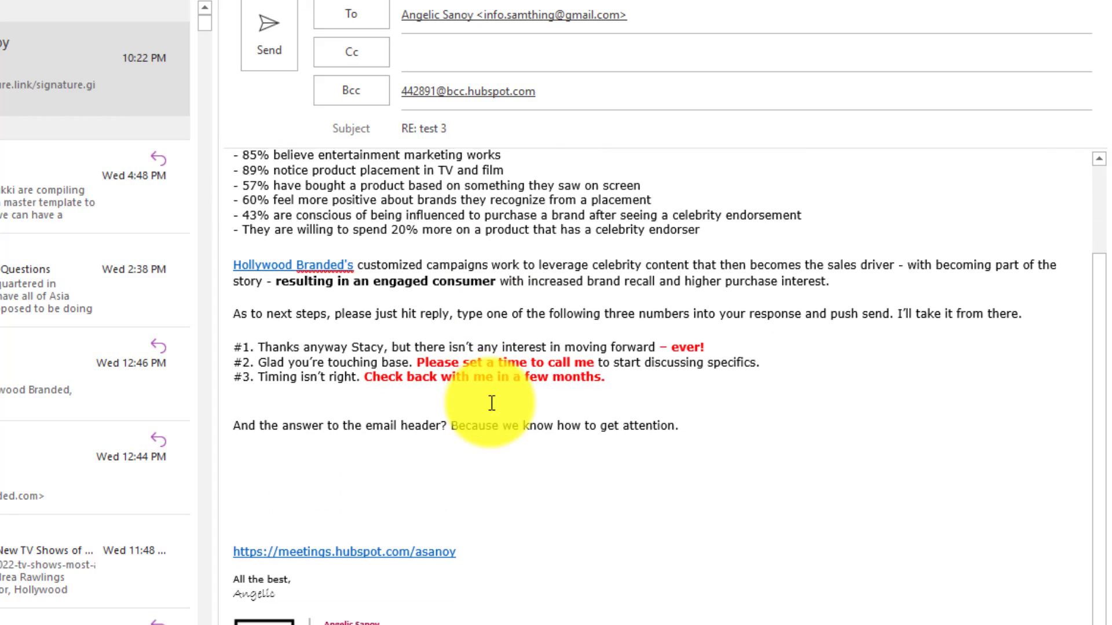
{"action": "scroll", "coordinate": [491, 403], "scroll_direction": "up", "scroll_amount": 2}
{"action": "scroll", "coordinate": [491, 403], "scroll_direction": "up", "scroll_amount": 2}
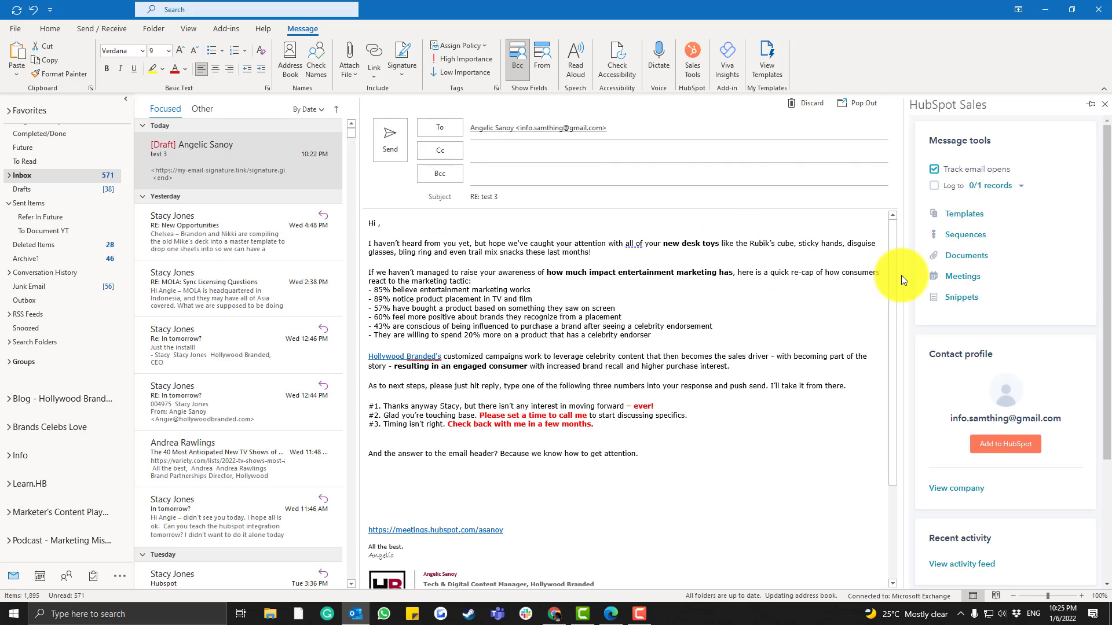
Send the templated reply, completing the spelling check
{"action": "left_click", "coordinate": [394, 143]}
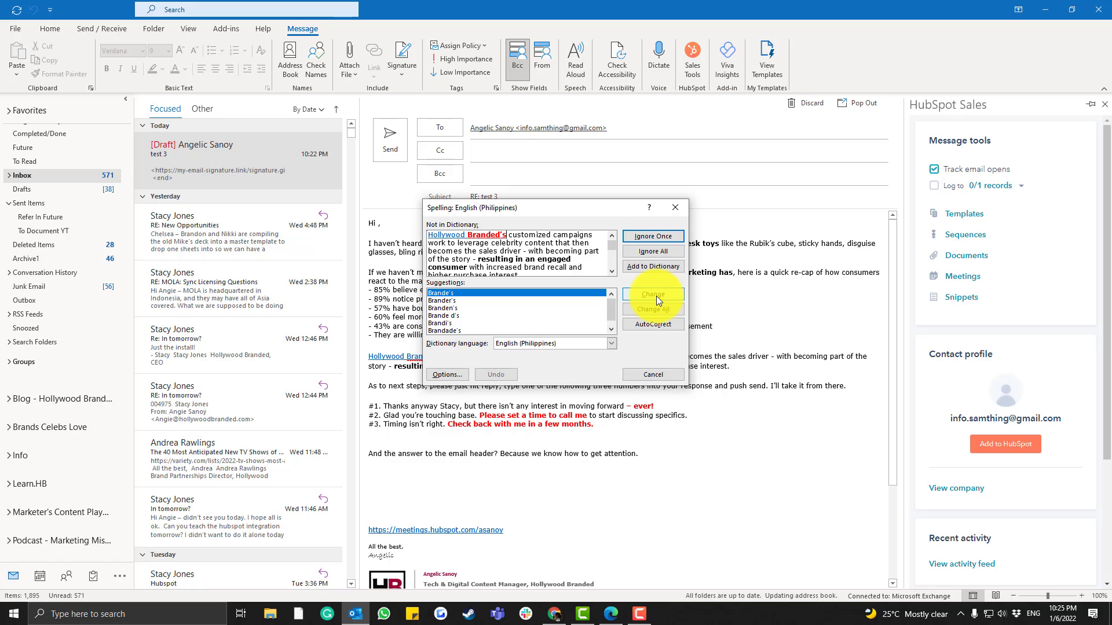
{"action": "left_click", "coordinate": [658, 252]}
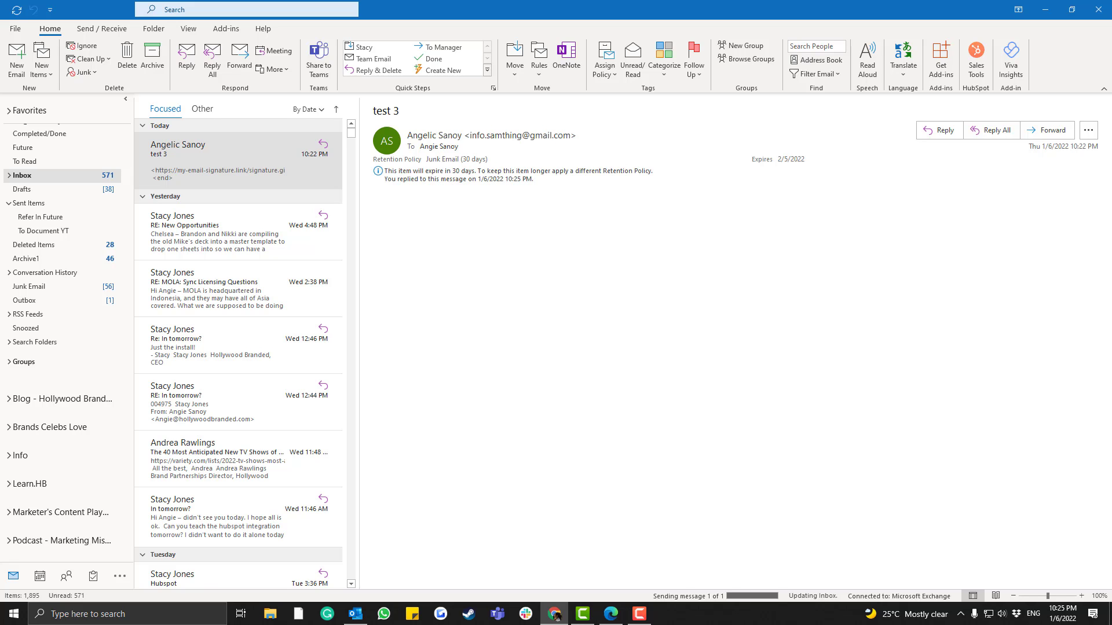
Switch to the received test 3 message in Gmail
{"action": "left_click", "coordinate": [555, 613]}
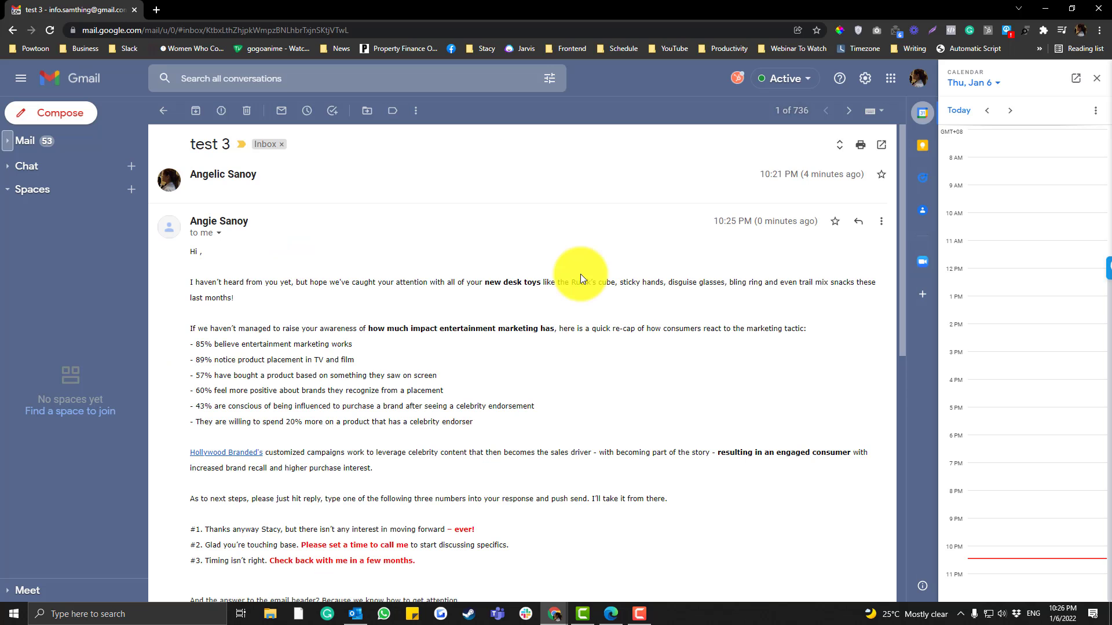
{"action": "scroll", "coordinate": [580, 275], "scroll_direction": "down", "scroll_amount": 3}
{"action": "scroll", "coordinate": [580, 276], "scroll_direction": "up", "scroll_amount": 3}
{"action": "scroll", "coordinate": [581, 282], "scroll_direction": "up", "scroll_amount": 2}
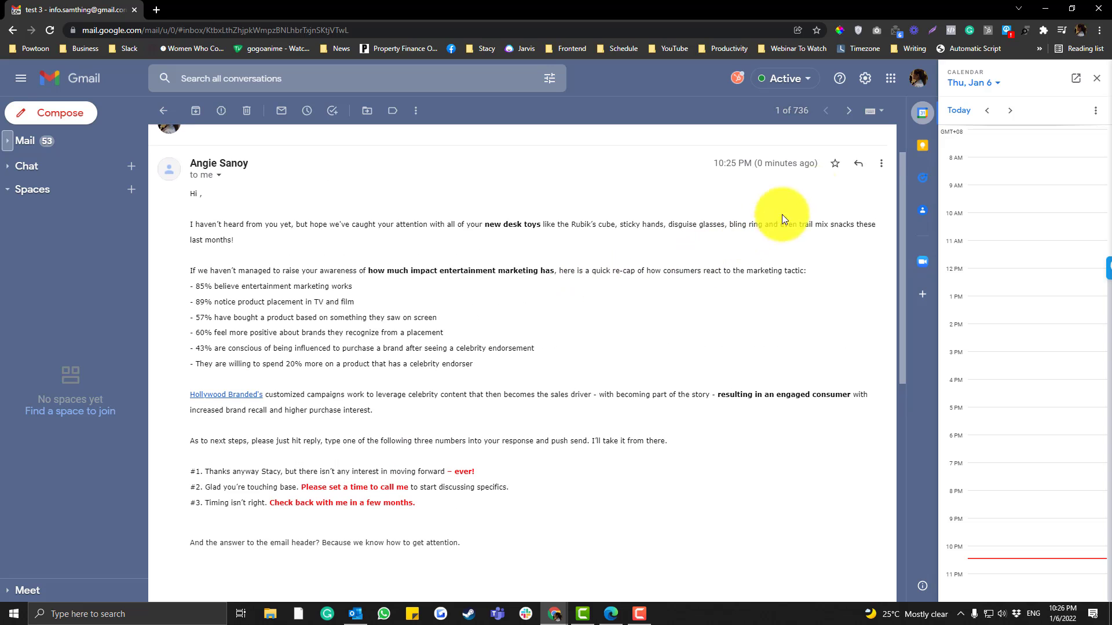
Reply with 'Replied now', send it untracked, and return to Outlook
{"action": "left_click", "coordinate": [881, 163]}
{"action": "left_click", "coordinate": [796, 186]}
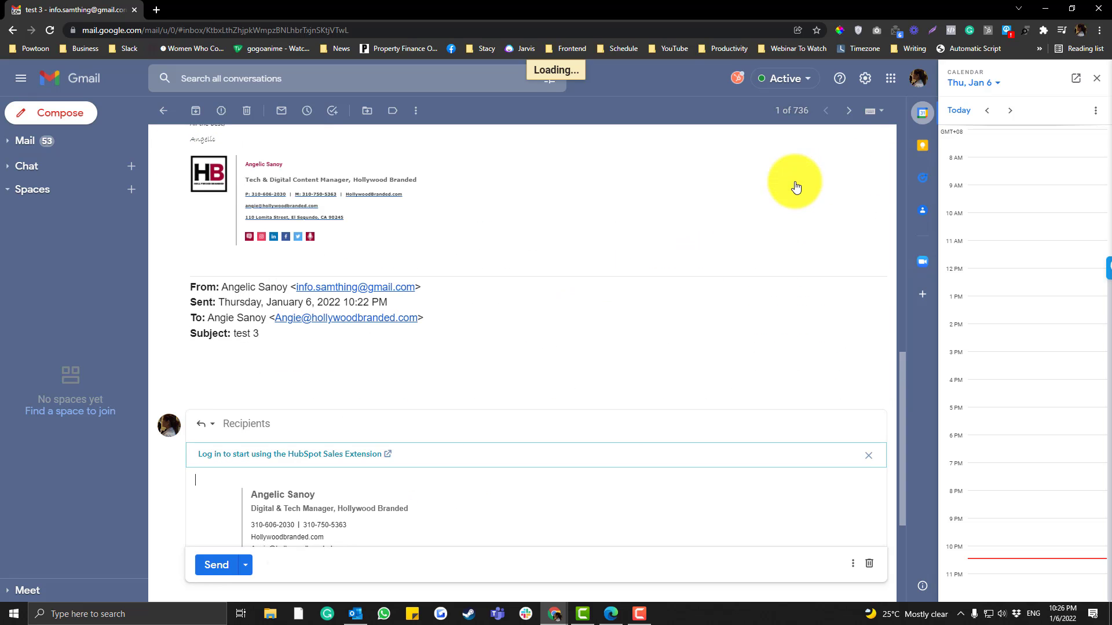
{"action": "type", "text": "Repl"}
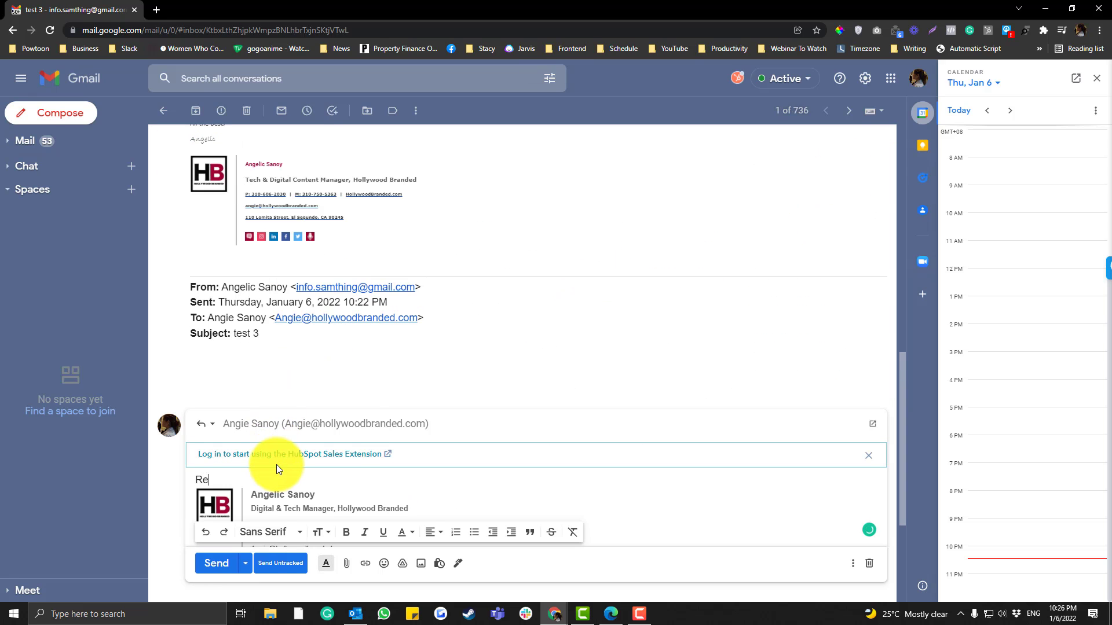
{"action": "type", "text": "ied now"}
{"action": "left_click", "coordinate": [280, 564]}
{"action": "key", "text": "alt+Tab"}
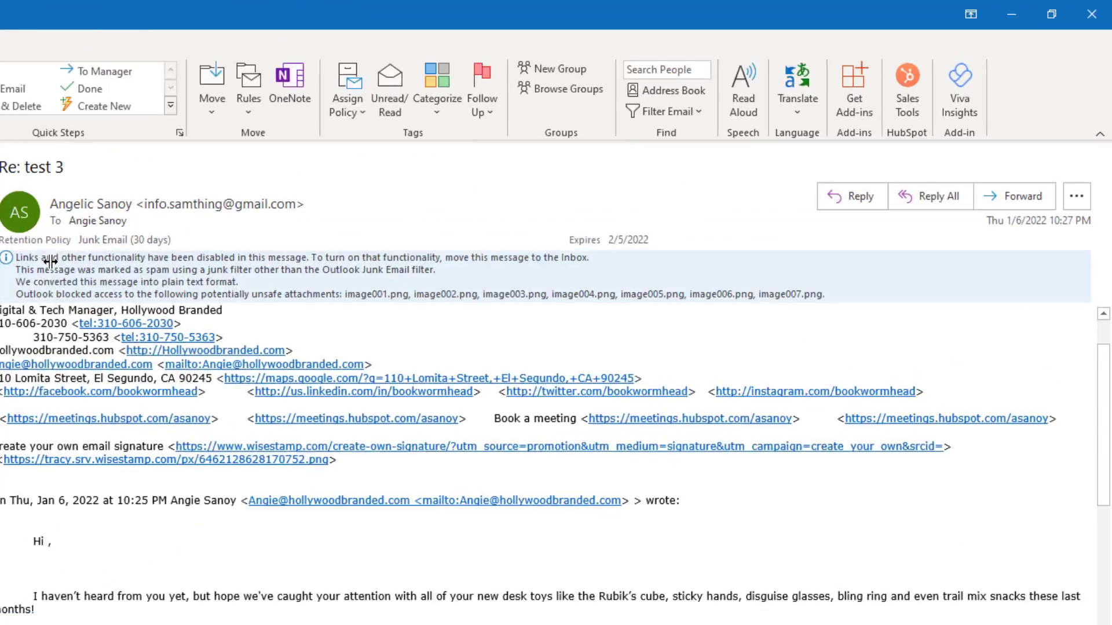
Open the HubSpot Sales pane for 'Re: test 3' and check that it was opened 1 time
{"action": "left_click", "coordinate": [895, 84]}
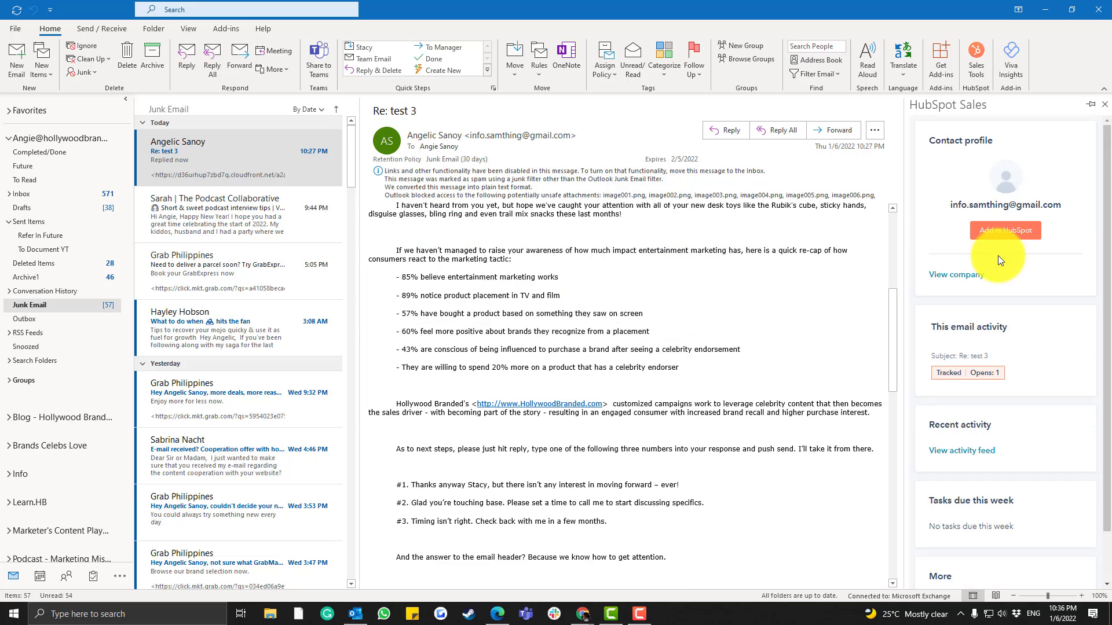
{"action": "left_click", "coordinate": [997, 365]}
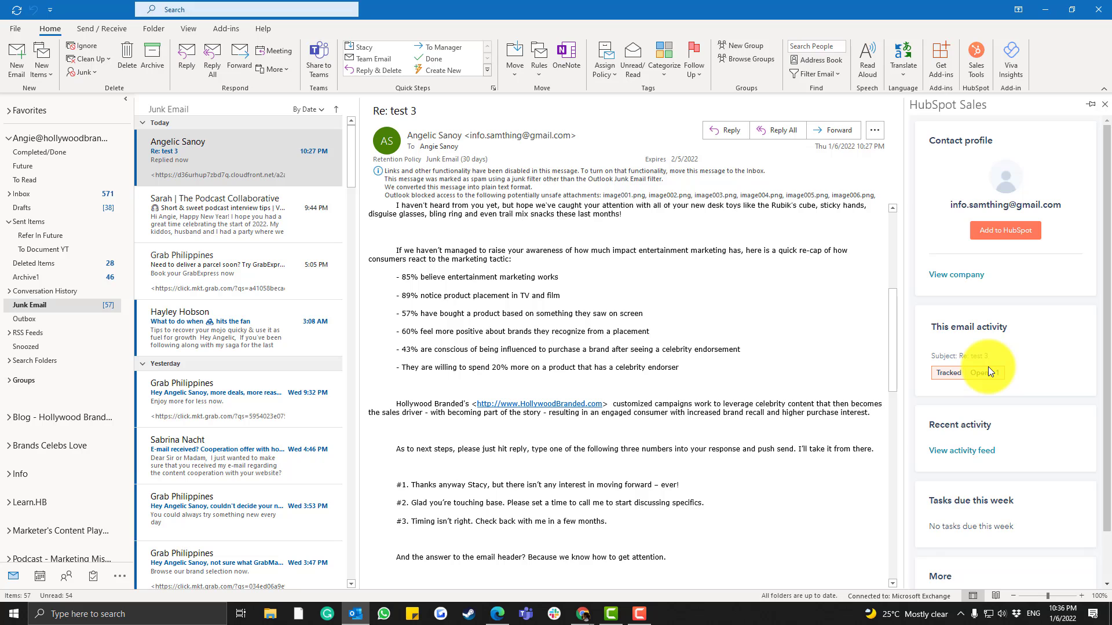
{"action": "scroll", "coordinate": [989, 365], "scroll_direction": "down", "scroll_amount": 1}
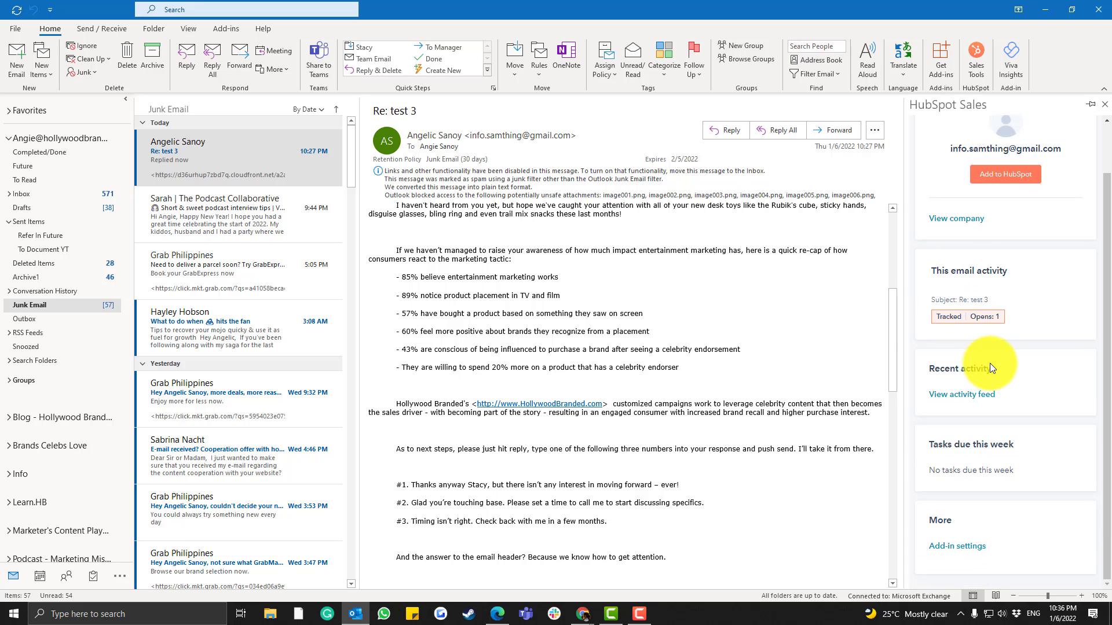
{"action": "scroll", "coordinate": [989, 363], "scroll_direction": "up", "scroll_amount": 1}
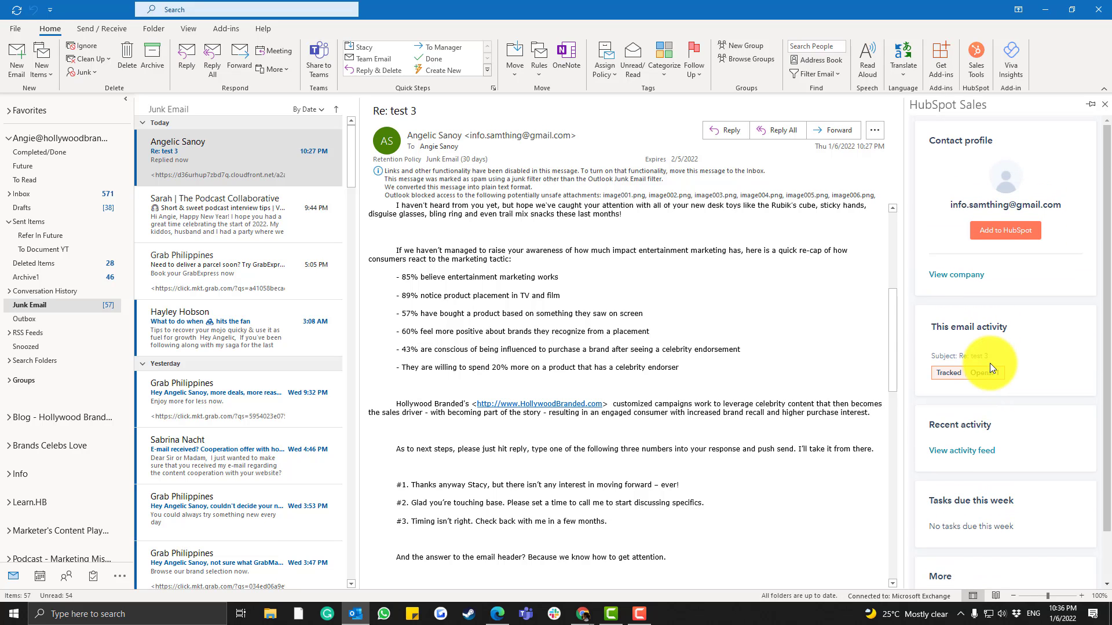
Review the sender's email address and company in the HubSpot contact profile
{"action": "left_click_drag", "start_coordinate": [950, 204], "coordinate": [1072, 205]}
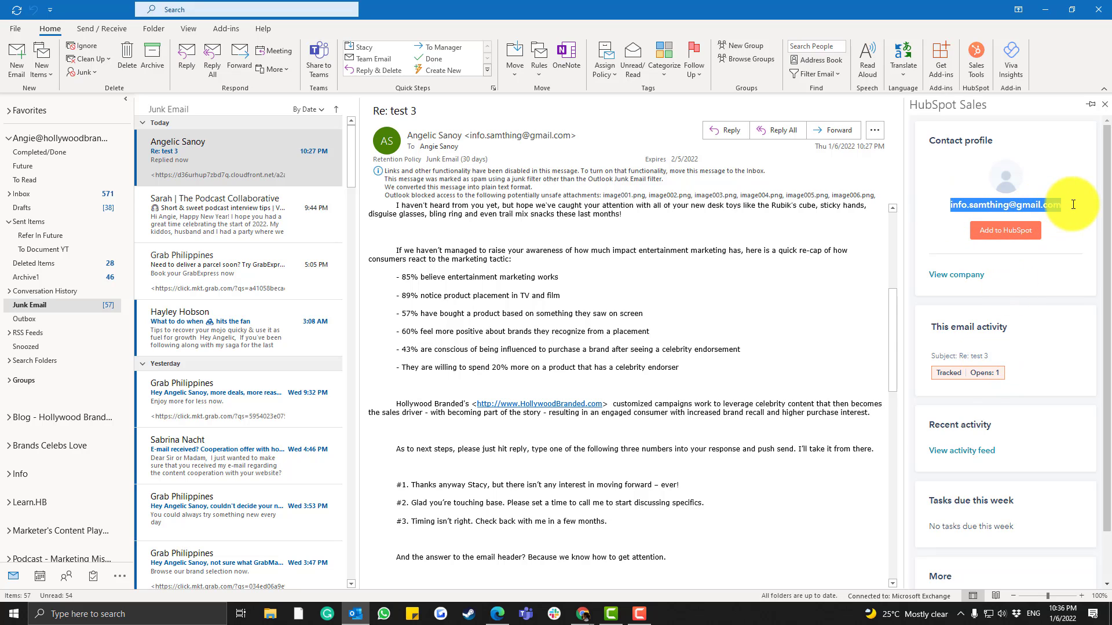
{"action": "scroll", "coordinate": [1029, 327], "scroll_direction": "down", "scroll_amount": 1}
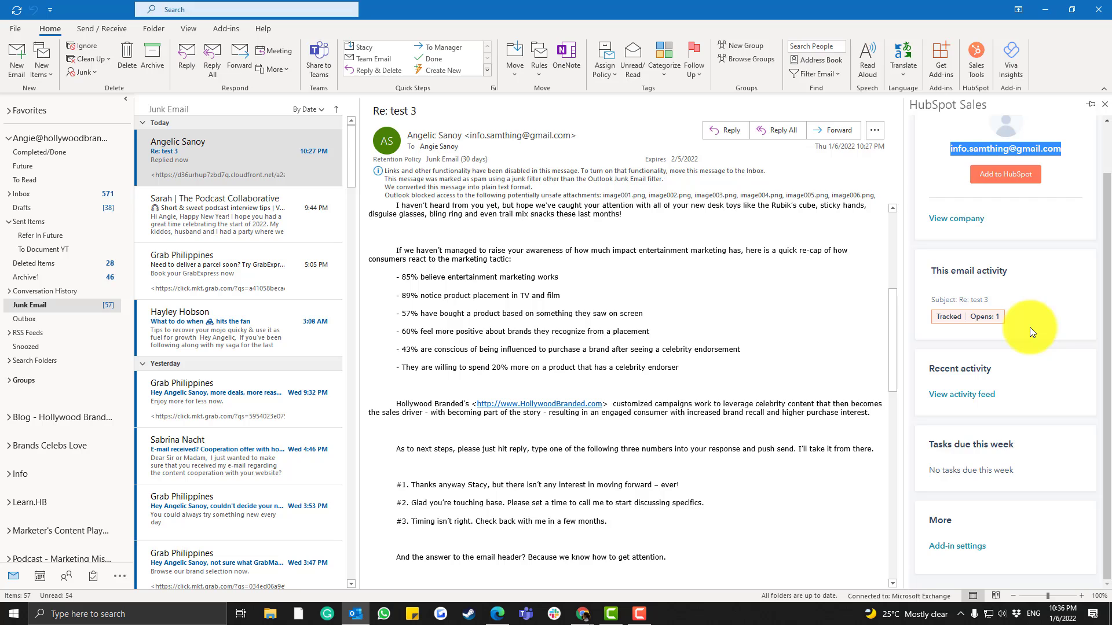
{"action": "scroll", "coordinate": [995, 349], "scroll_direction": "up", "scroll_amount": 1}
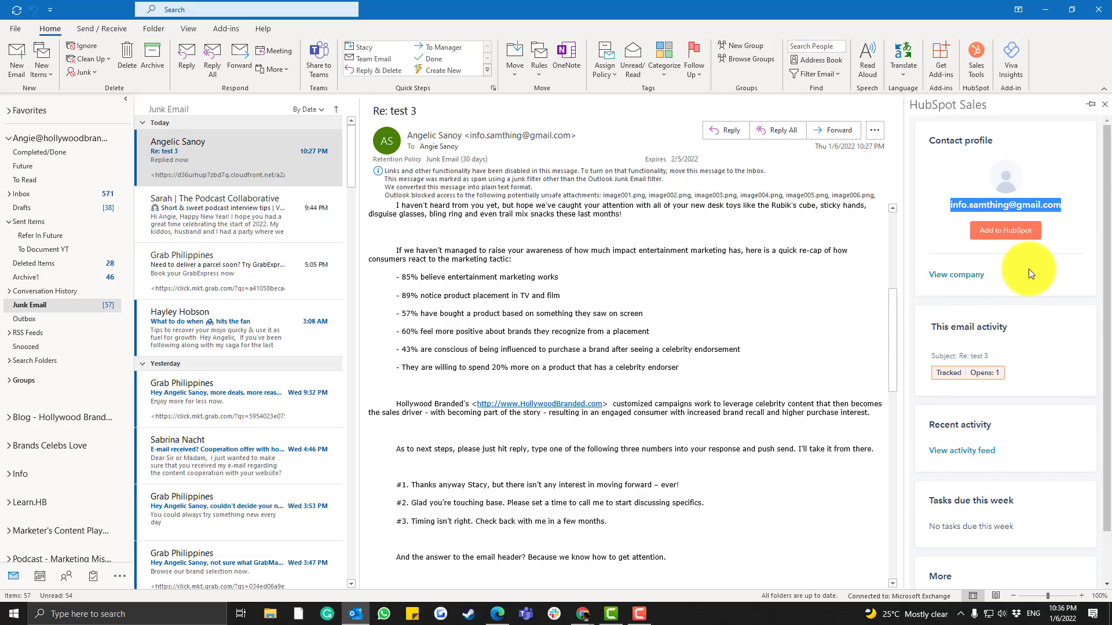
{"action": "left_click", "coordinate": [970, 277]}
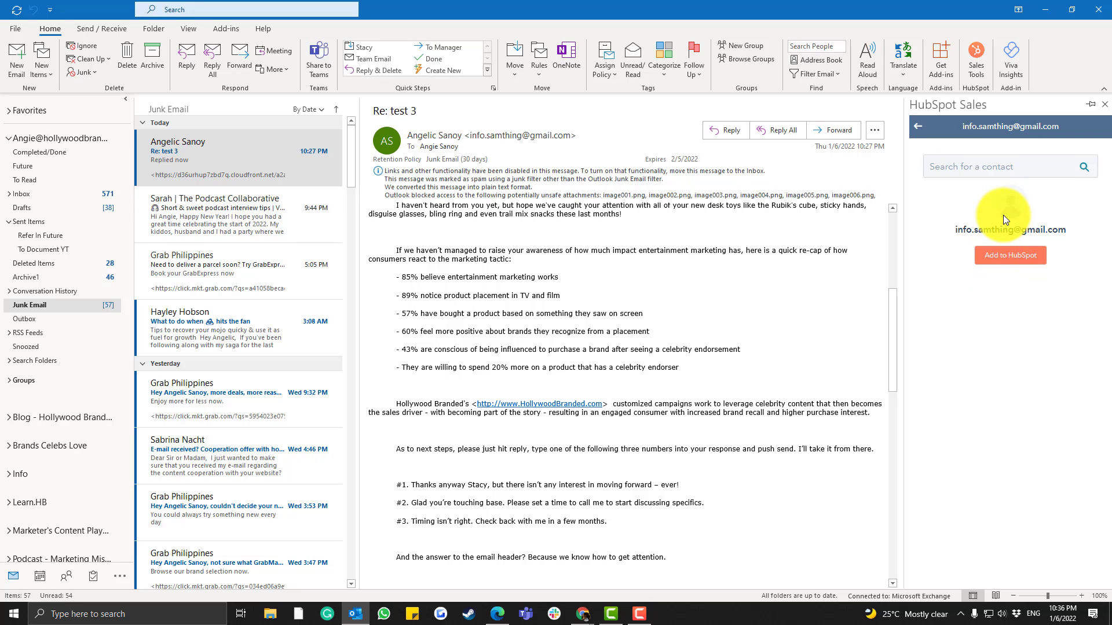
{"action": "left_click_drag", "start_coordinate": [950, 206], "coordinate": [1081, 210]}
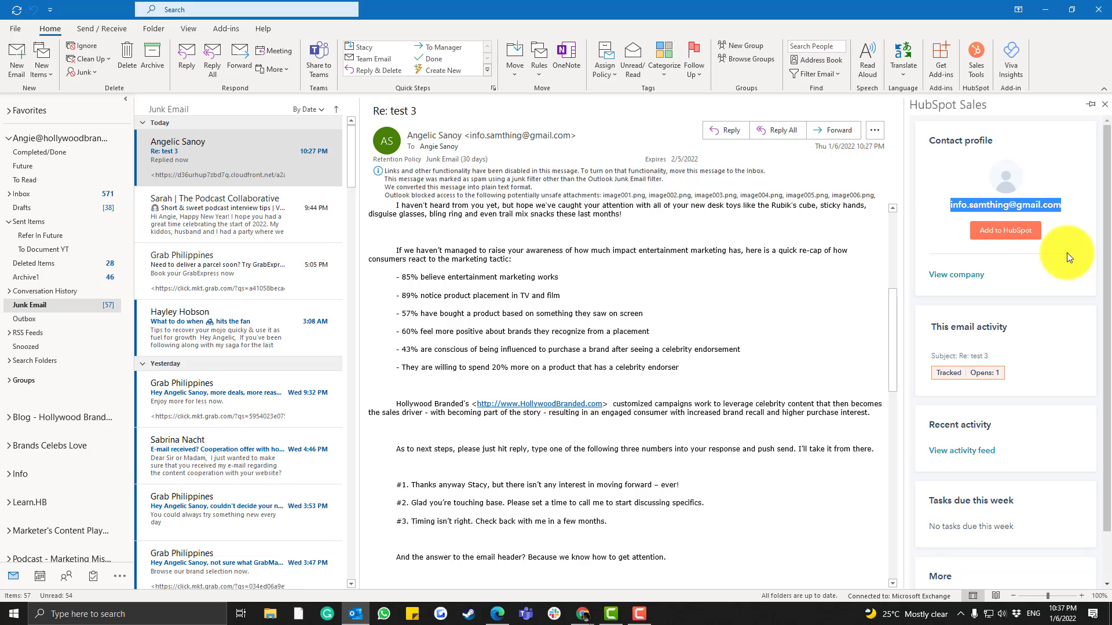
{"action": "scroll", "coordinate": [1065, 257], "scroll_direction": "down", "scroll_amount": 2}
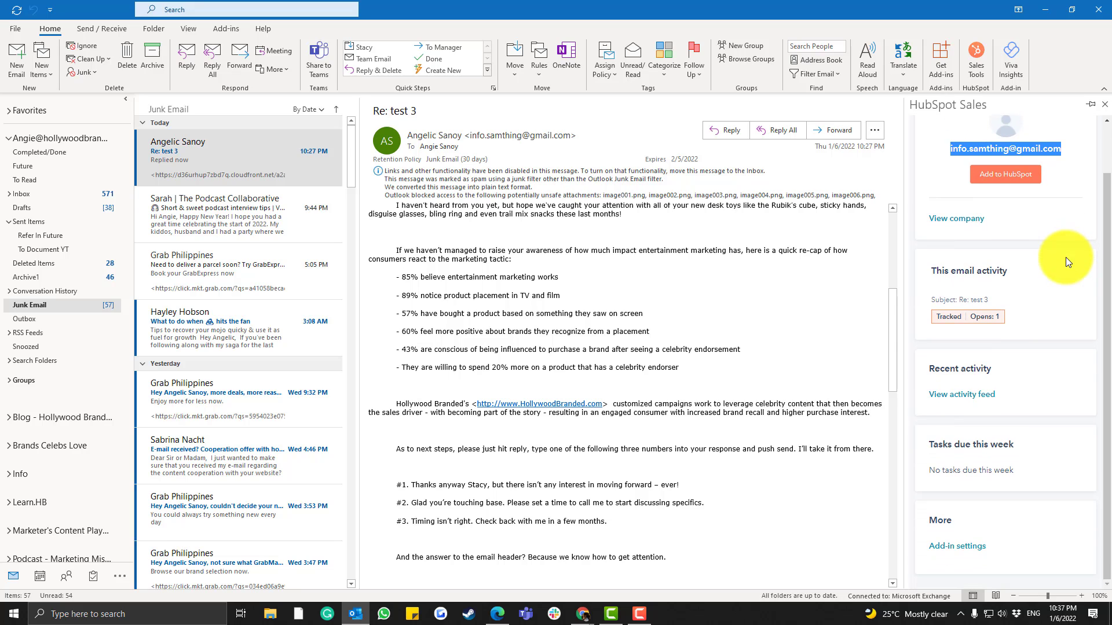
{"action": "scroll", "coordinate": [1066, 257], "scroll_direction": "up", "scroll_amount": 2}
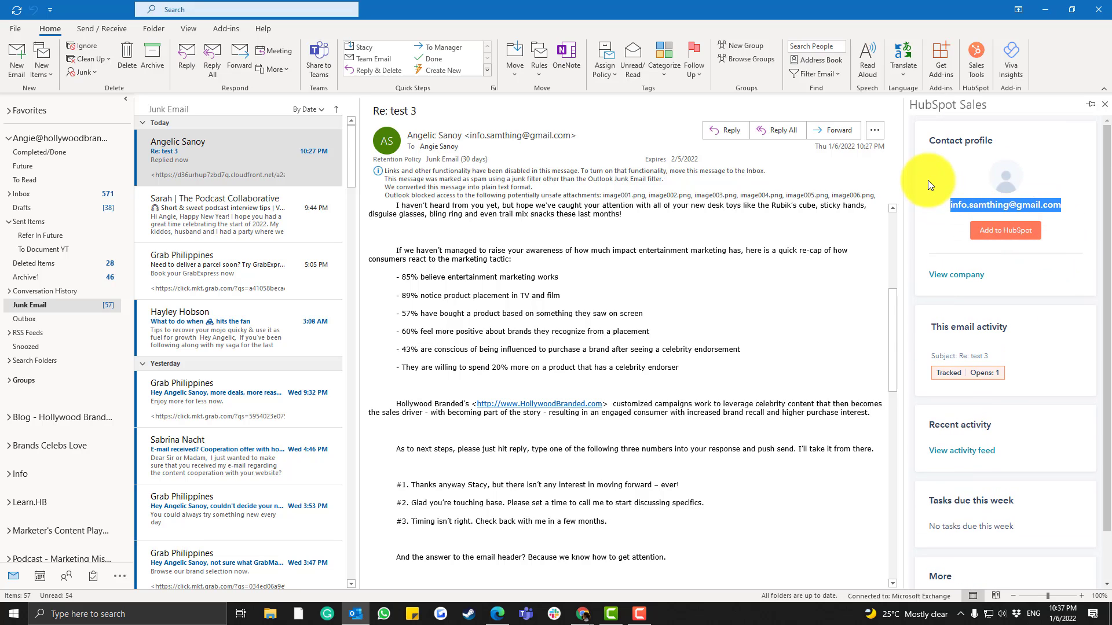
{"action": "left_click", "coordinate": [936, 245]}
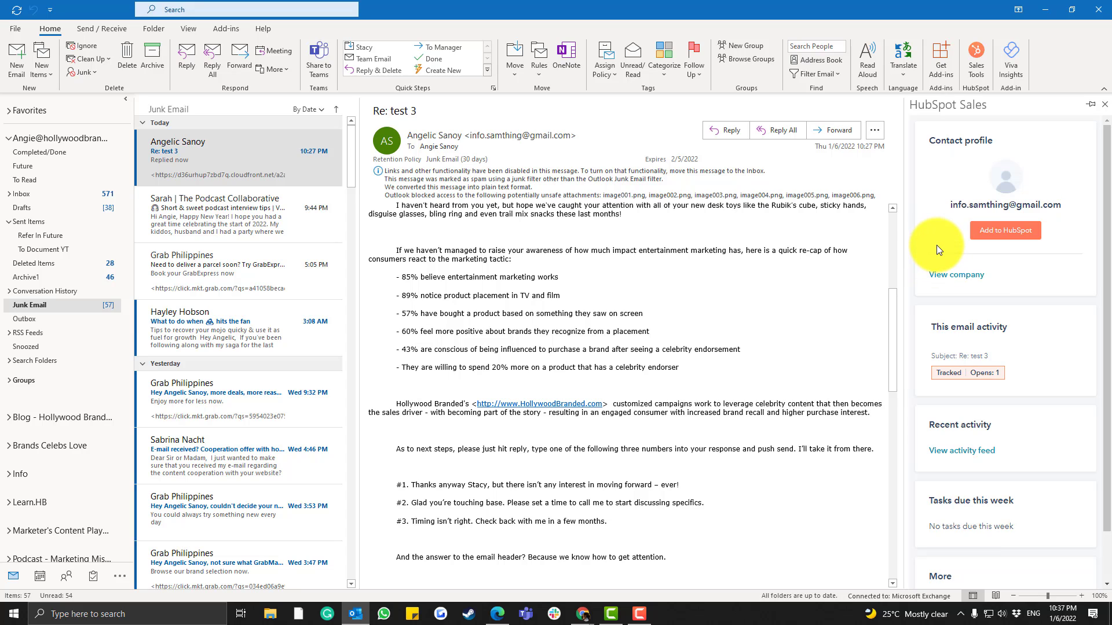
Start a HubSpot contact for the sender with Job Title and Company Name 'test'
{"action": "left_click", "coordinate": [982, 231]}
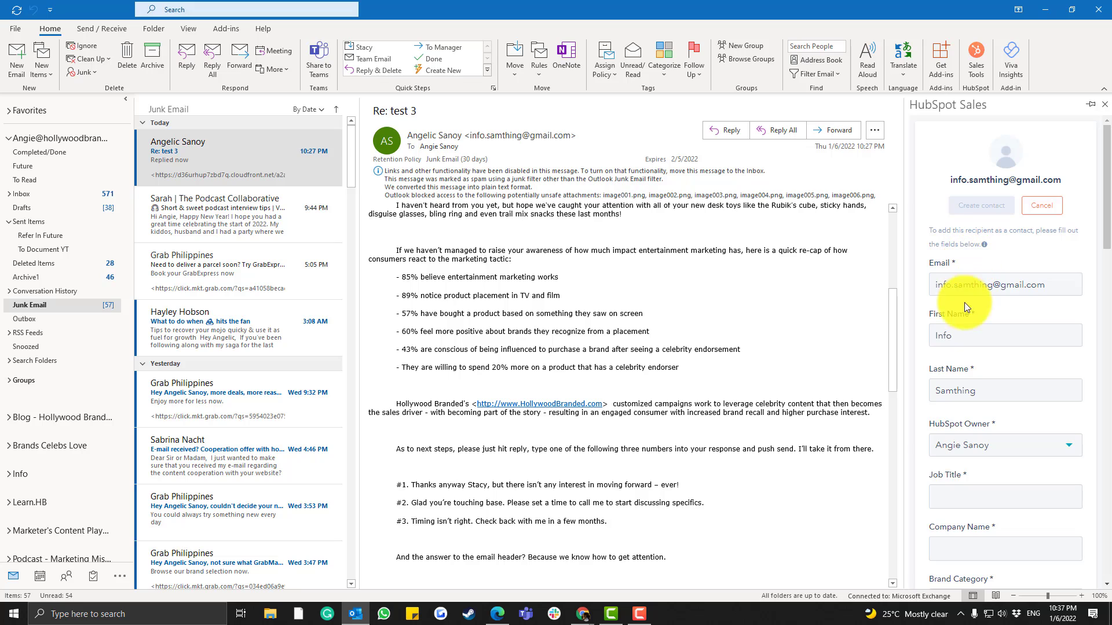
{"action": "left_click", "coordinate": [970, 338]}
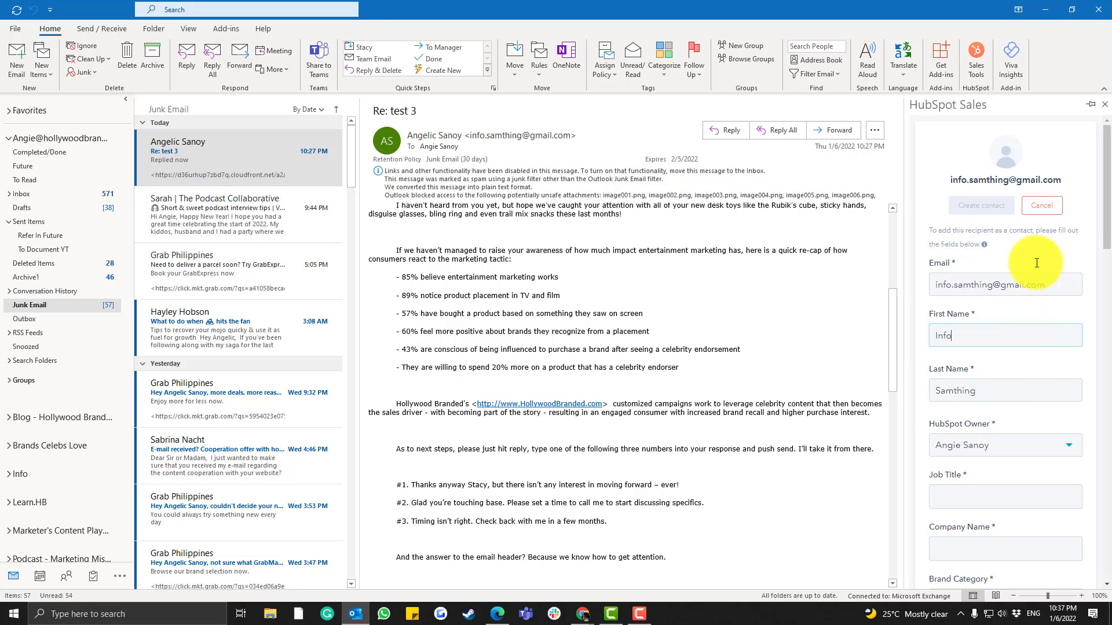
{"action": "scroll", "coordinate": [1104, 187], "scroll_direction": "down", "scroll_amount": 3}
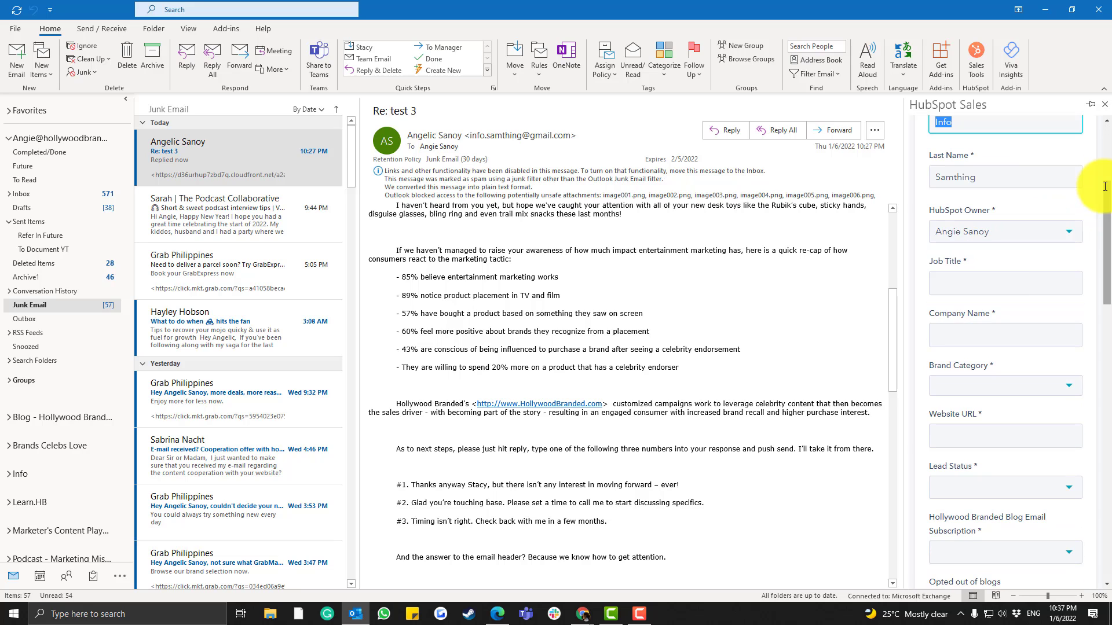
{"action": "key", "text": "ctrl+a"}
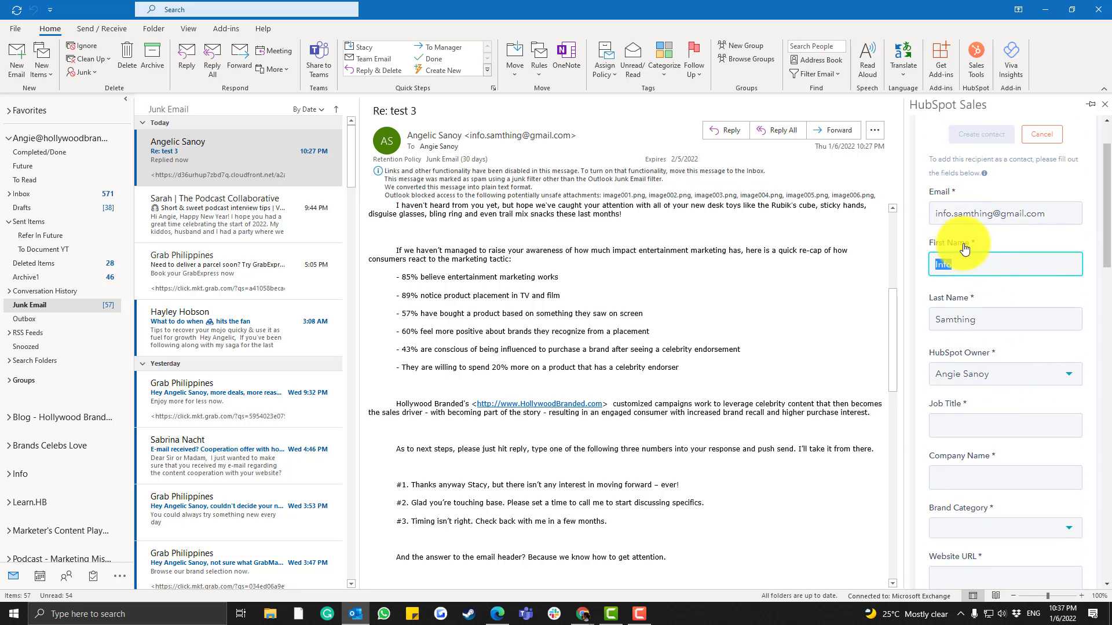
{"action": "scroll", "coordinate": [1014, 183], "scroll_direction": "up", "scroll_amount": 1}
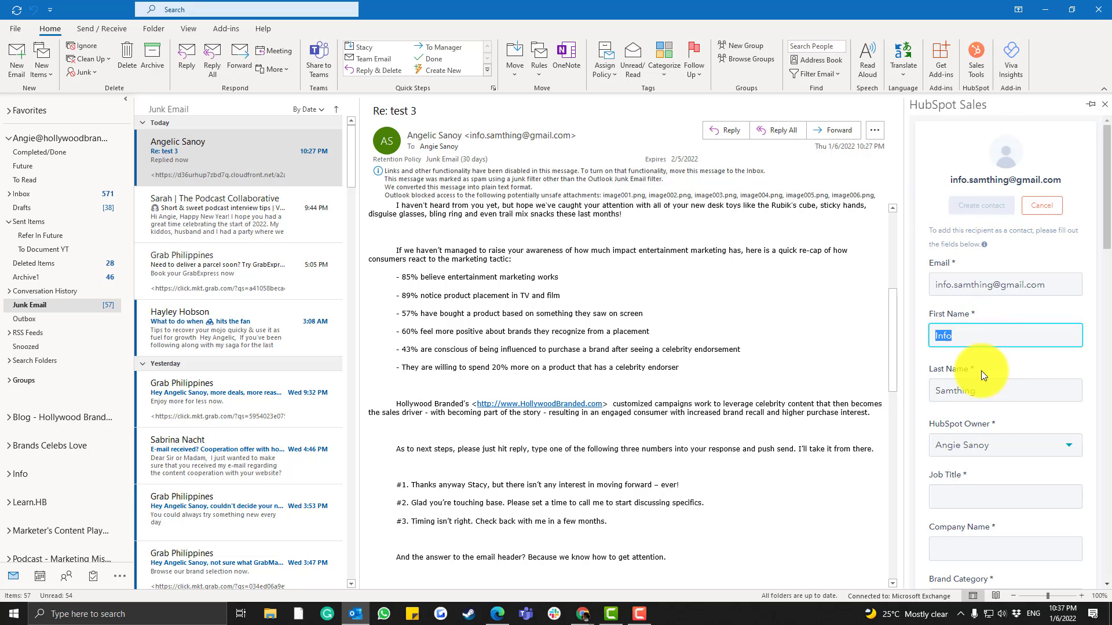
{"action": "scroll", "coordinate": [984, 405], "scroll_direction": "down", "scroll_amount": 2}
{"action": "left_click", "coordinate": [971, 350]}
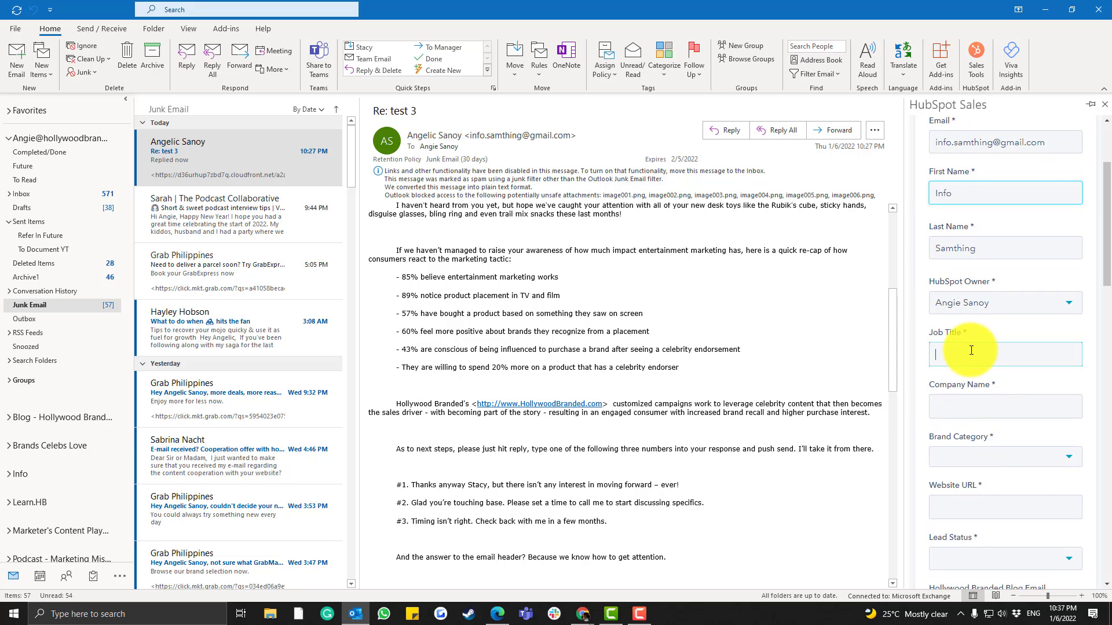
{"action": "type", "text": "test"}
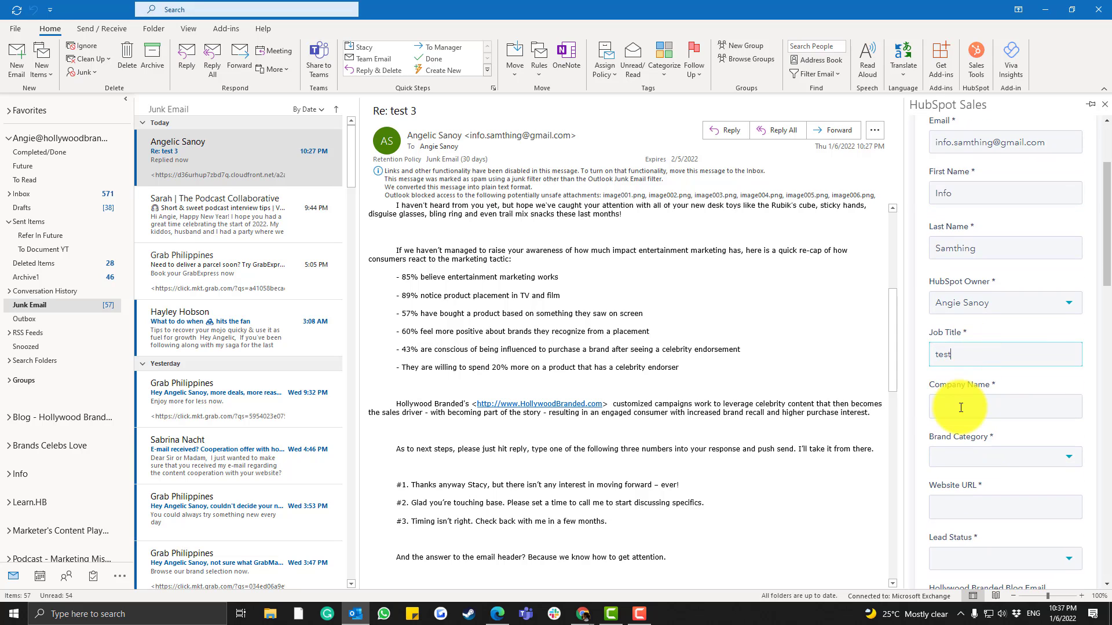
{"action": "left_click", "coordinate": [960, 407]}
{"action": "type", "text": "test"}
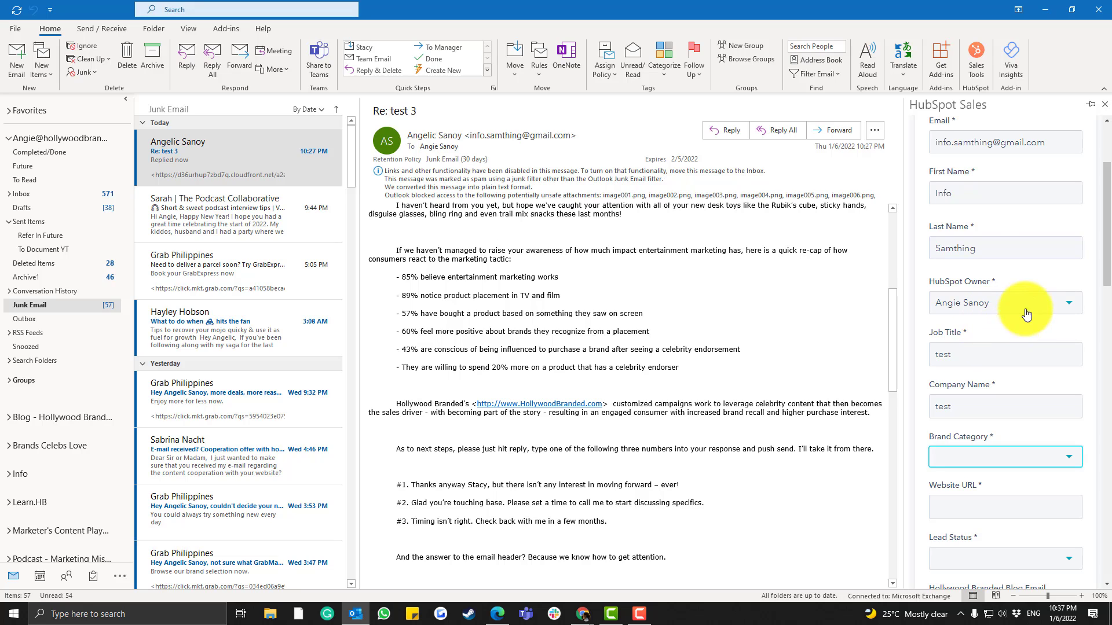
Set Brand Category to NOT RELEVANT and Lead Status to Figure Out
{"action": "key", "text": "space"}
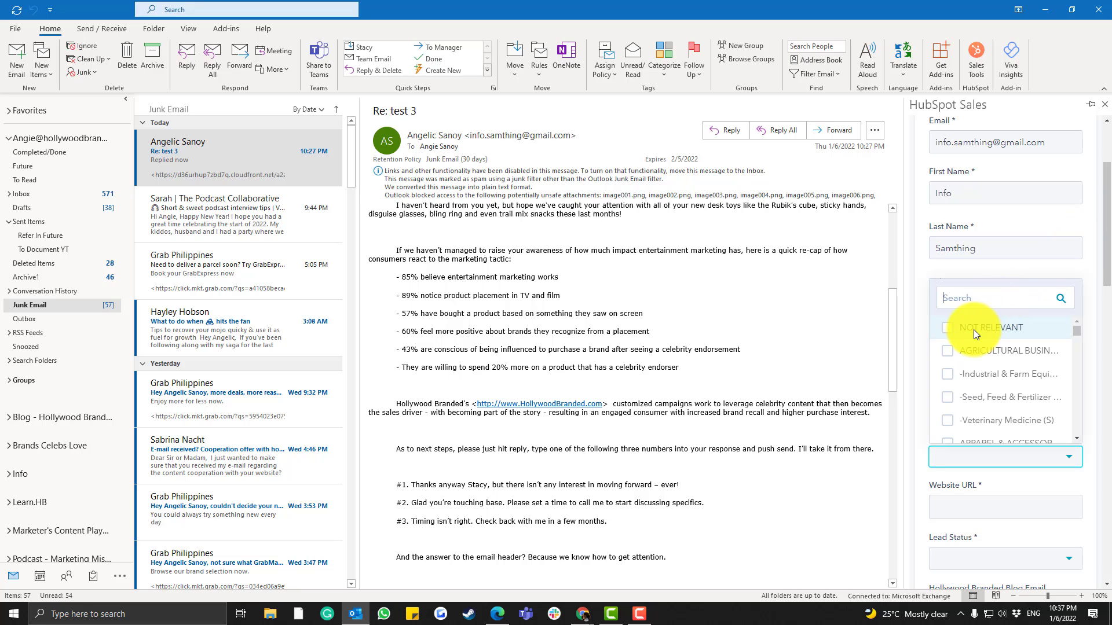
{"action": "left_click", "coordinate": [947, 328]}
{"action": "left_click", "coordinate": [947, 351]}
{"action": "left_click", "coordinate": [921, 286]}
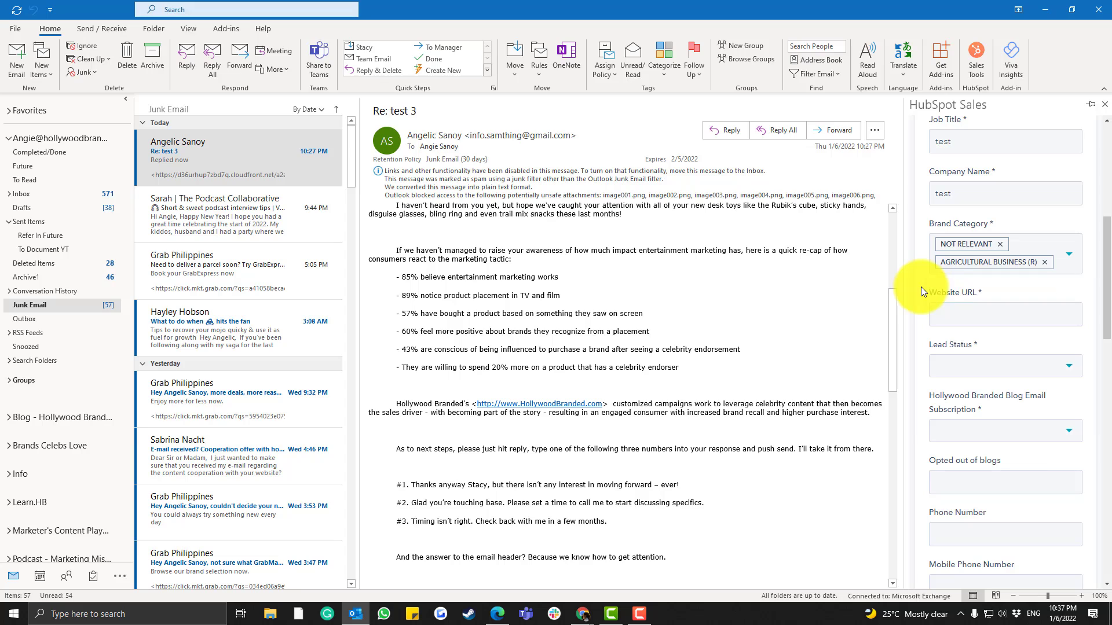
{"action": "left_click", "coordinate": [1043, 263]}
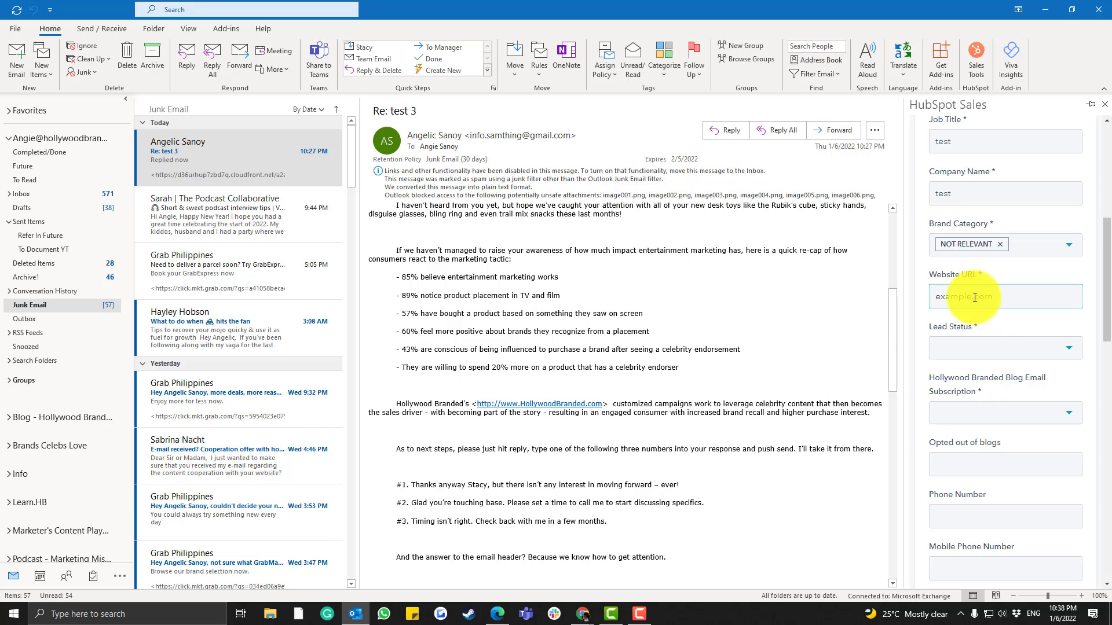
{"action": "left_click", "coordinate": [978, 357]}
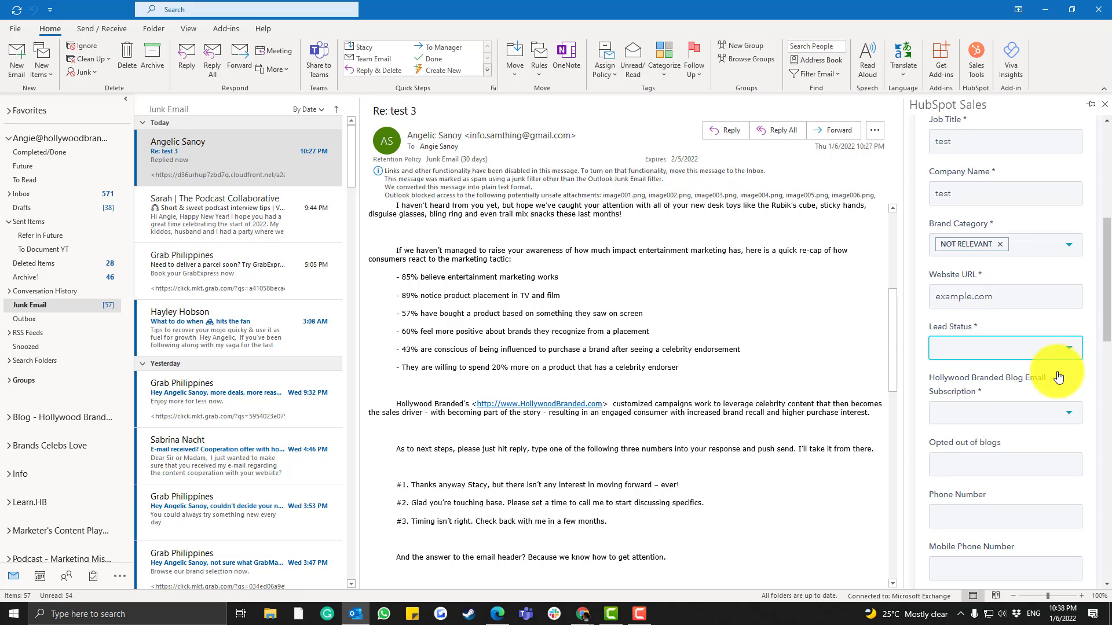
{"action": "left_click", "coordinate": [1069, 357]}
{"action": "scroll", "coordinate": [1007, 417], "scroll_direction": "down", "scroll_amount": 5}
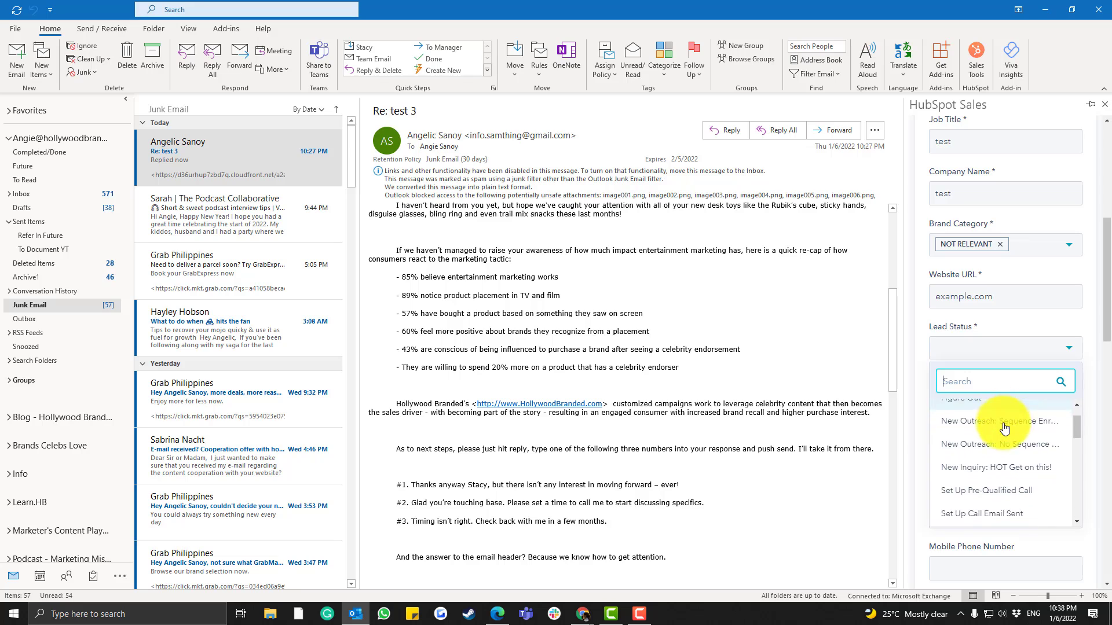
{"action": "scroll", "coordinate": [1004, 431], "scroll_direction": "up", "scroll_amount": 5}
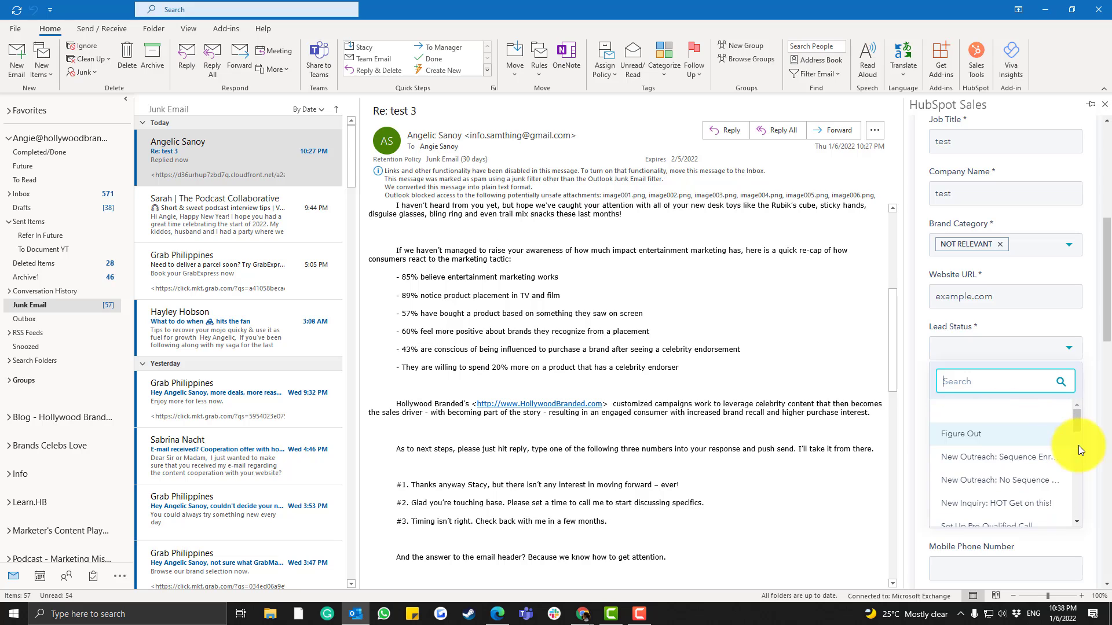
{"action": "left_click", "coordinate": [982, 426]}
Try blog email subscription values, leaving it at the dash option
{"action": "left_click", "coordinate": [968, 418]}
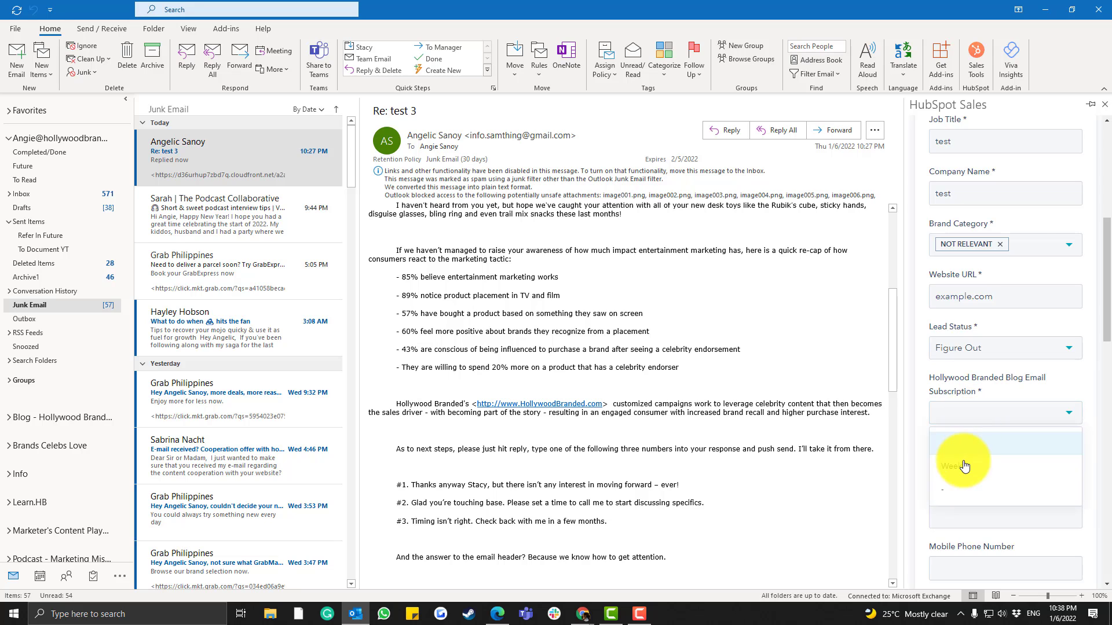
{"action": "left_click", "coordinate": [942, 492]}
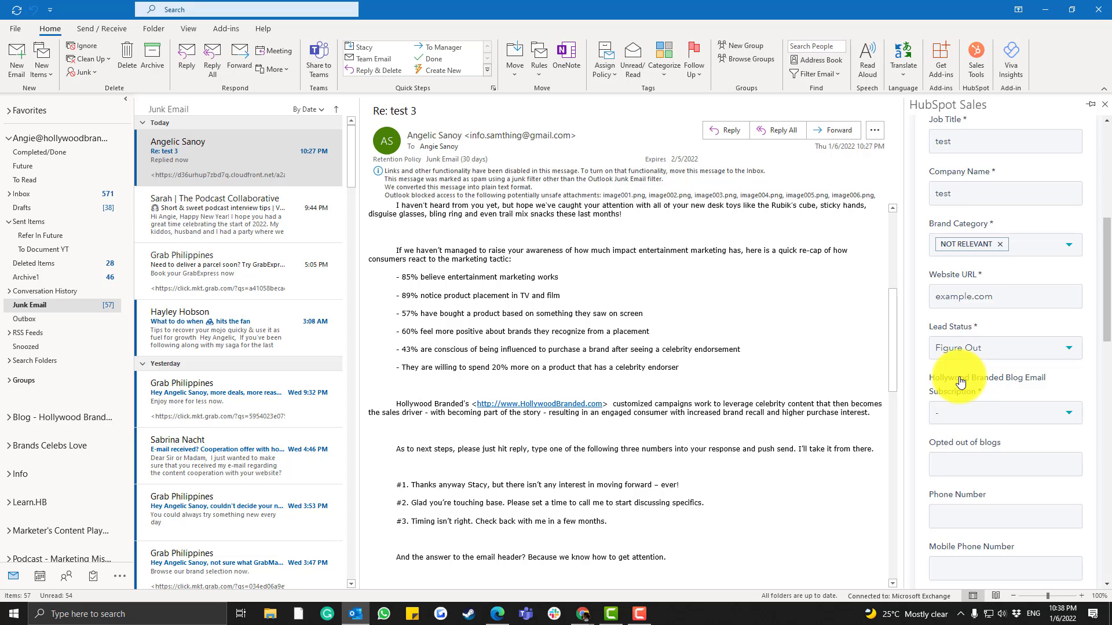
{"action": "left_click", "coordinate": [965, 416]}
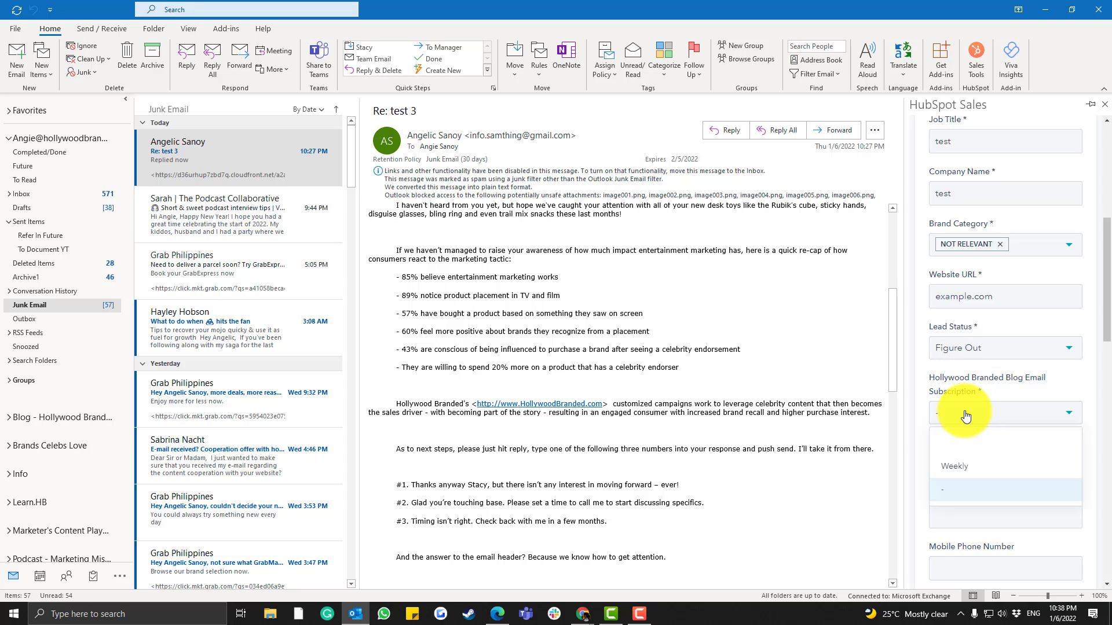
{"action": "left_click", "coordinate": [961, 466]}
{"action": "left_click", "coordinate": [986, 422]}
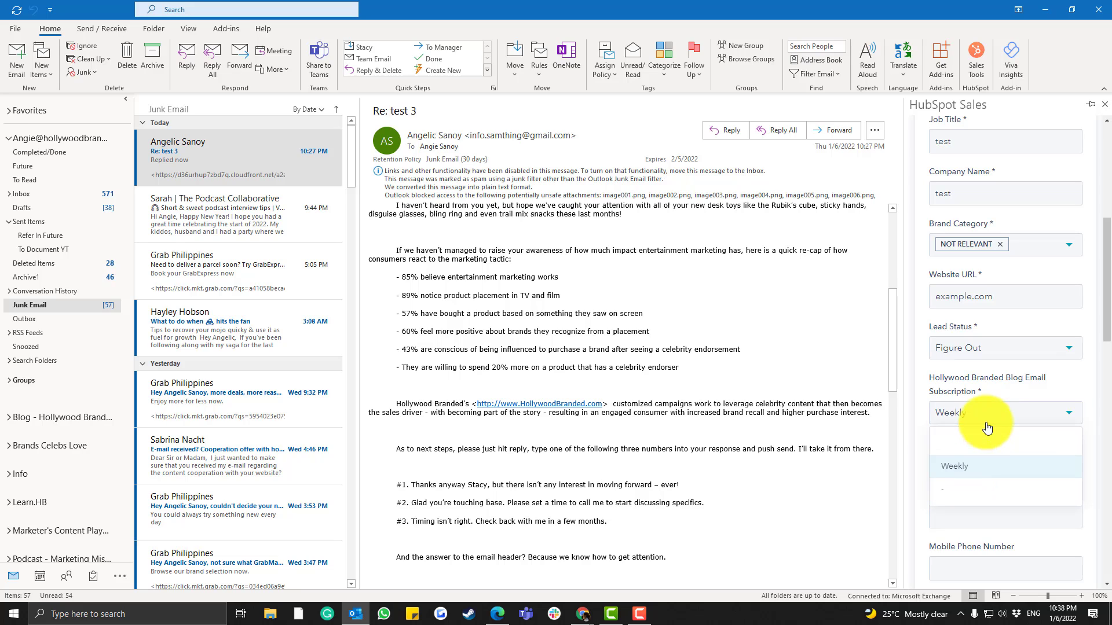
{"action": "left_click", "coordinate": [962, 489]}
Set both Lifecycle Stage and Contact Type to Other
{"action": "scroll", "coordinate": [996, 460], "scroll_direction": "down", "scroll_amount": 1}
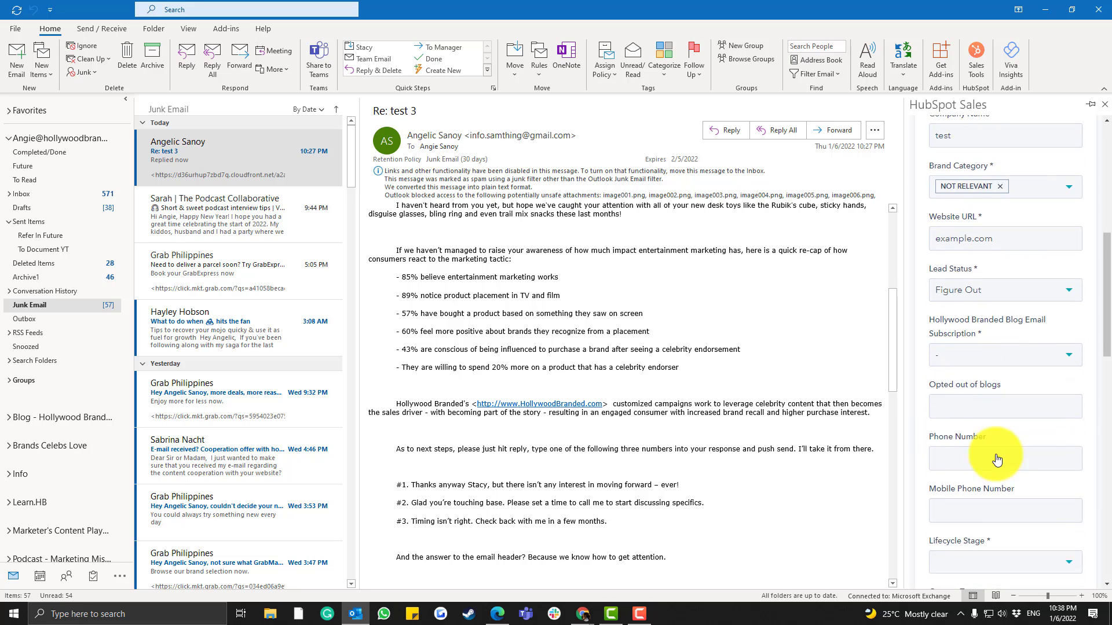
{"action": "scroll", "coordinate": [996, 460], "scroll_direction": "down", "scroll_amount": 4}
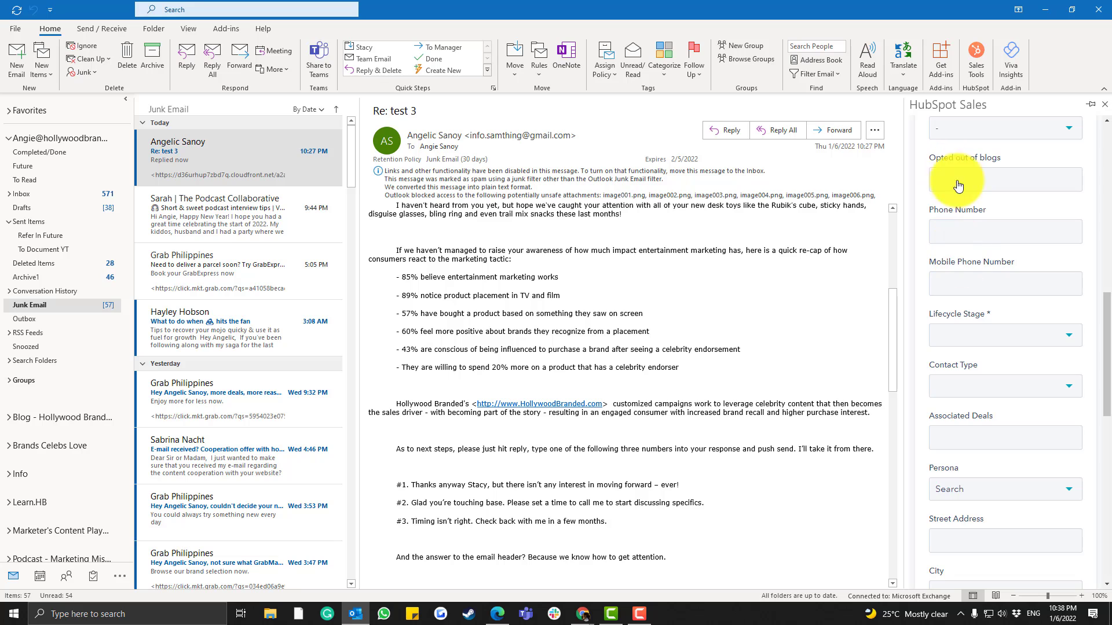
{"action": "left_click", "coordinate": [961, 325]}
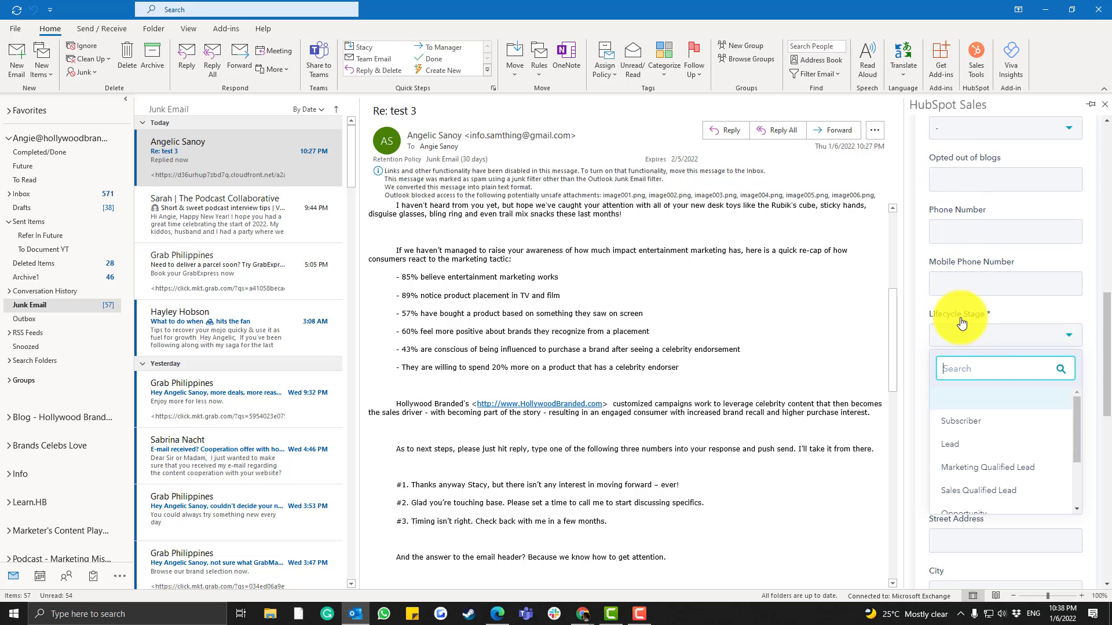
{"action": "scroll", "coordinate": [979, 440], "scroll_direction": "down", "scroll_amount": 3}
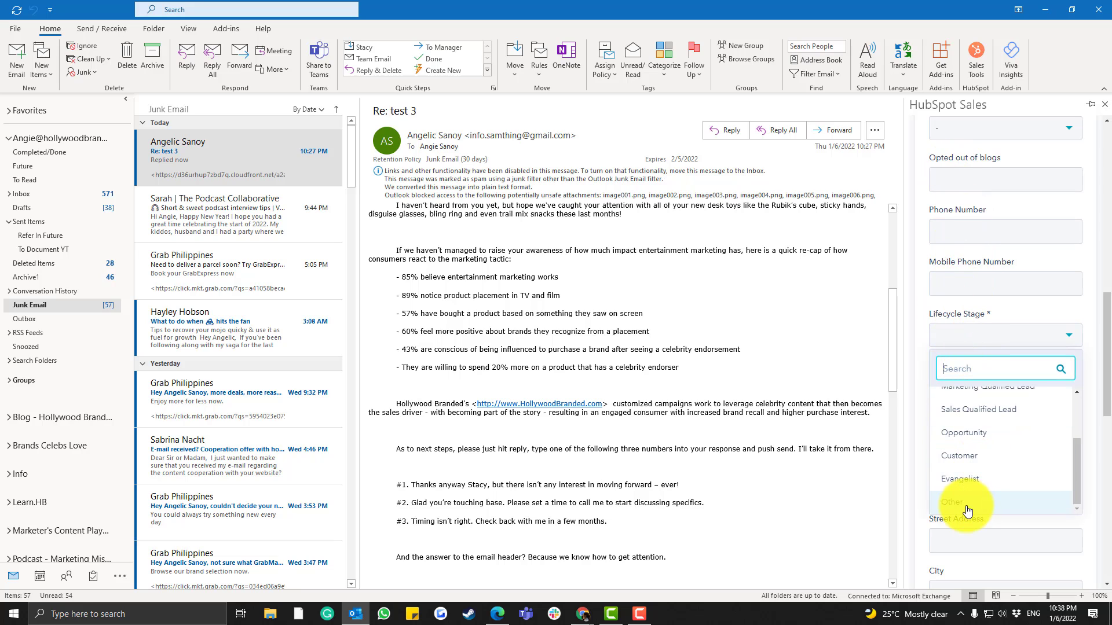
{"action": "left_click", "coordinate": [967, 510]}
{"action": "left_click", "coordinate": [964, 385]}
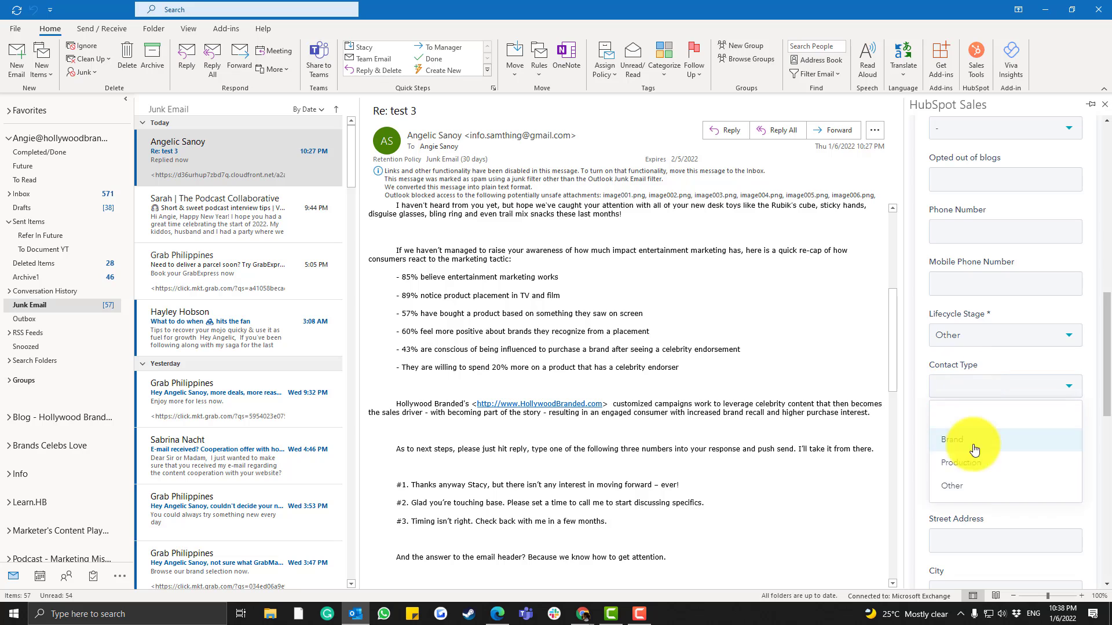
{"action": "left_click", "coordinate": [968, 497]}
{"action": "scroll", "coordinate": [995, 452], "scroll_direction": "down", "scroll_amount": 7}
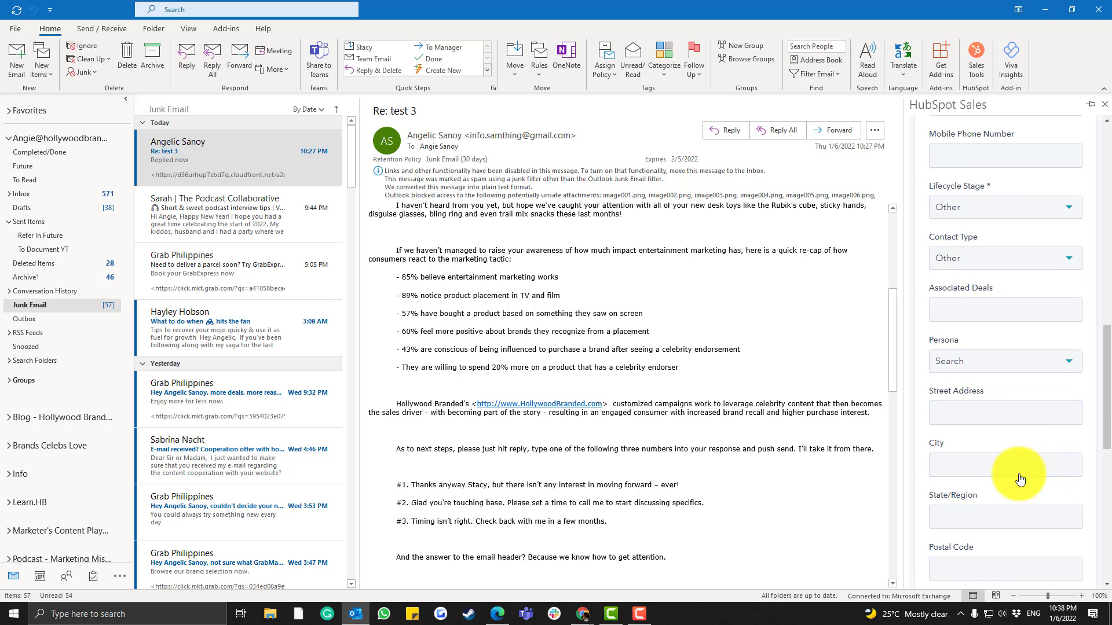
{"action": "scroll", "coordinate": [988, 431], "scroll_direction": "down", "scroll_amount": 3}
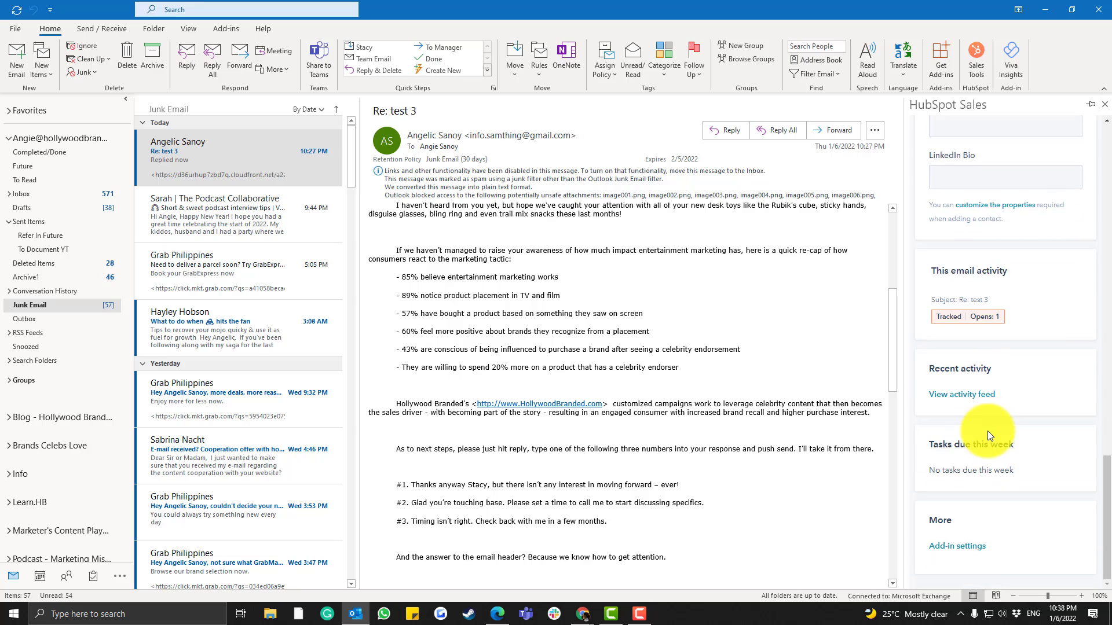
{"action": "scroll", "coordinate": [988, 431], "scroll_direction": "up", "scroll_amount": 6}
{"action": "scroll", "coordinate": [990, 428], "scroll_direction": "up", "scroll_amount": 8}
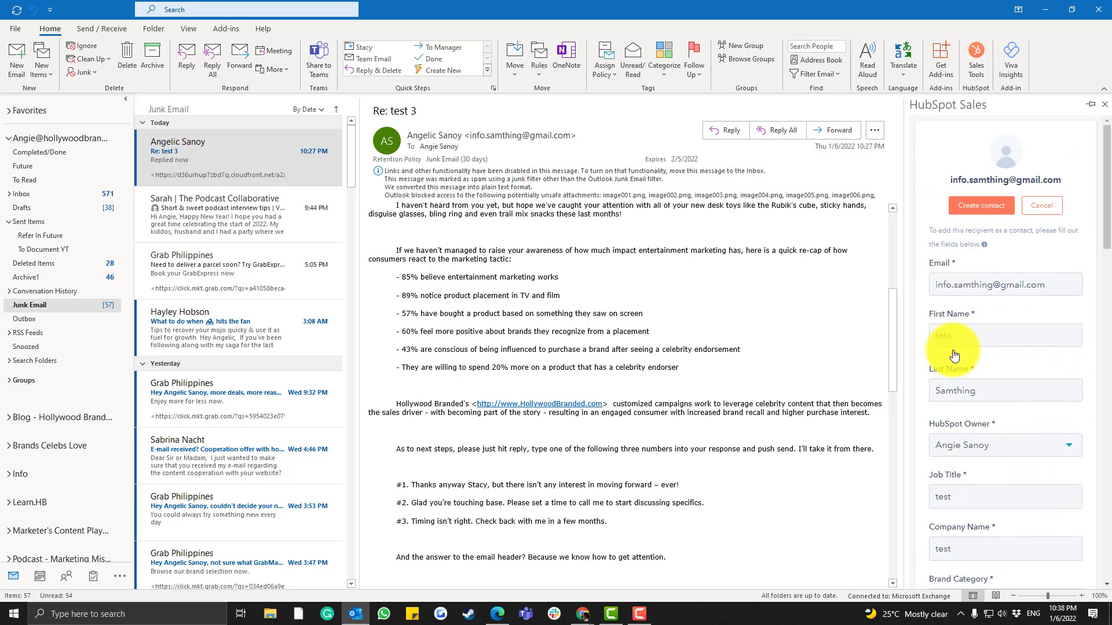
Create the sender's contact in HubSpot and open its record with Open in CRM
{"action": "left_click", "coordinate": [973, 208]}
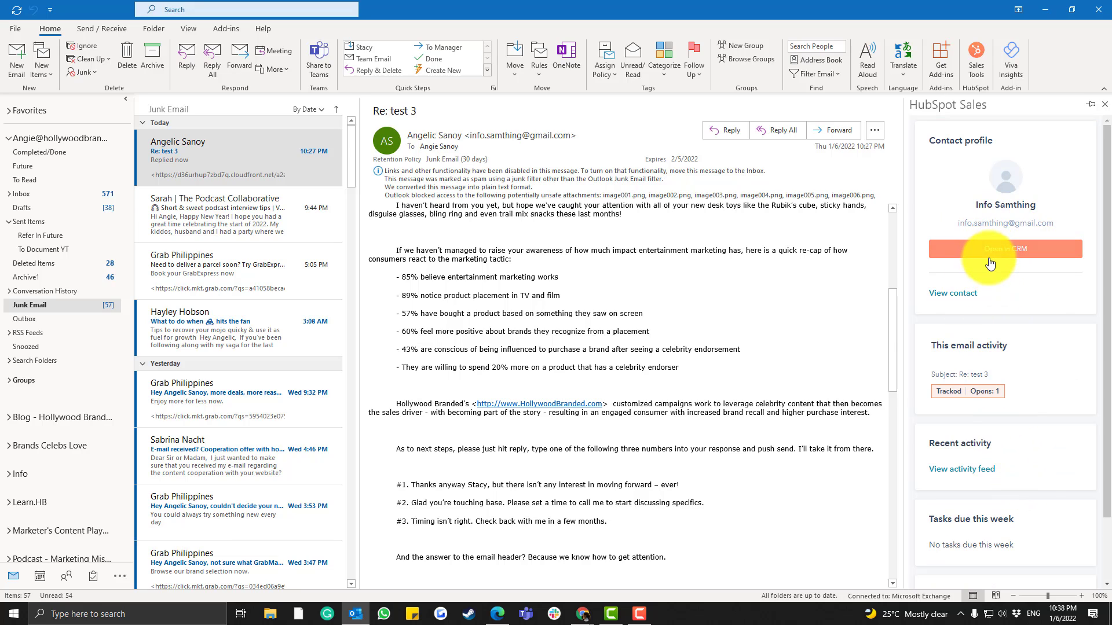
{"action": "scroll", "coordinate": [1001, 382], "scroll_direction": "down", "scroll_amount": 1}
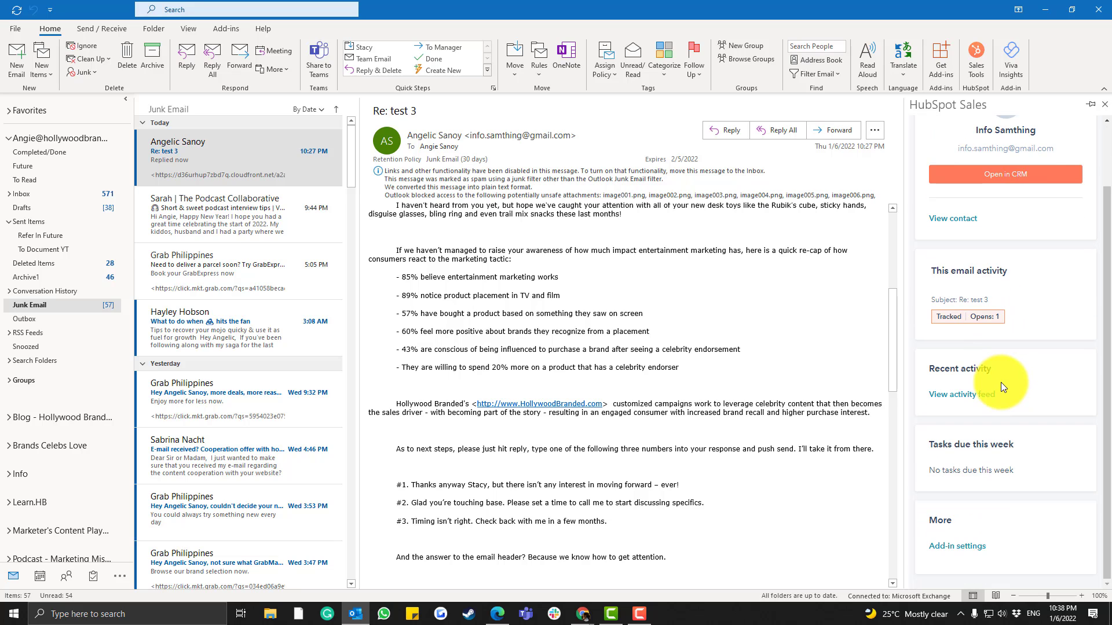
{"action": "scroll", "coordinate": [1000, 382], "scroll_direction": "up", "scroll_amount": 1}
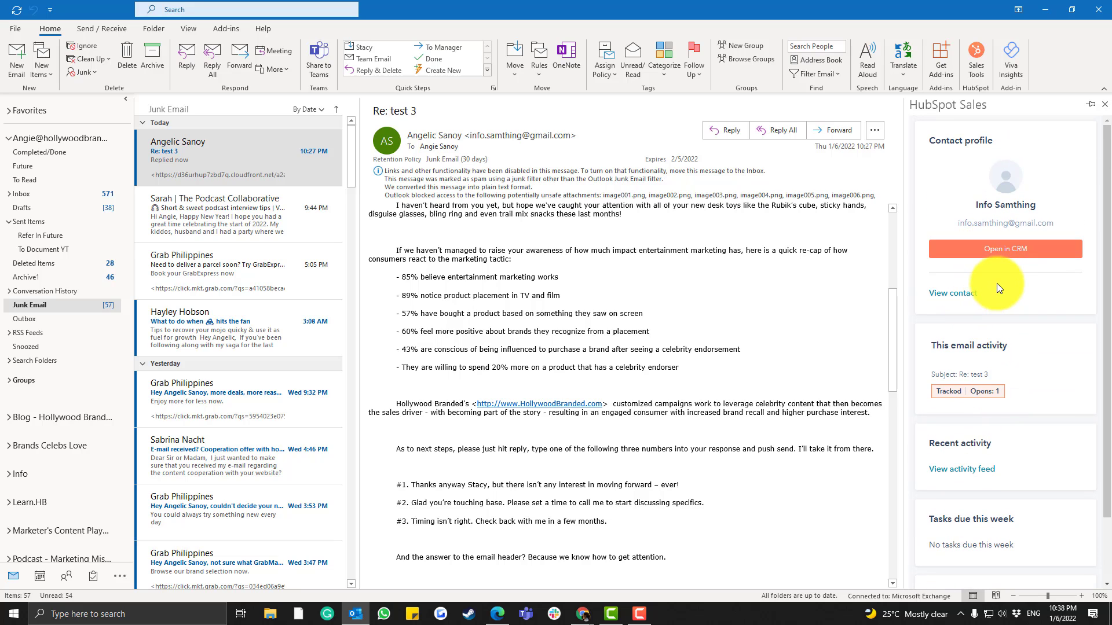
{"action": "left_click", "coordinate": [1011, 257]}
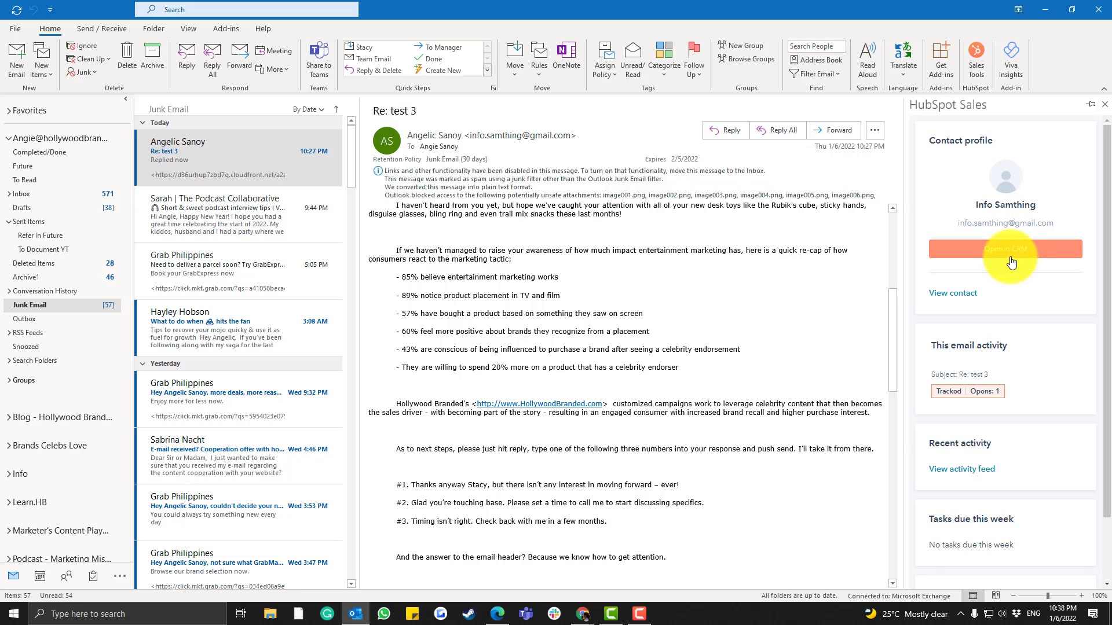
{"action": "scroll", "coordinate": [978, 260], "scroll_direction": "down", "scroll_amount": 1}
{"action": "scroll", "coordinate": [938, 199], "scroll_direction": "up", "scroll_amount": 1}
Expand the contact's Deals, Tickets and Tasks sections, then open the full record in HubSpot CRM
{"action": "left_click", "coordinate": [1010, 260]}
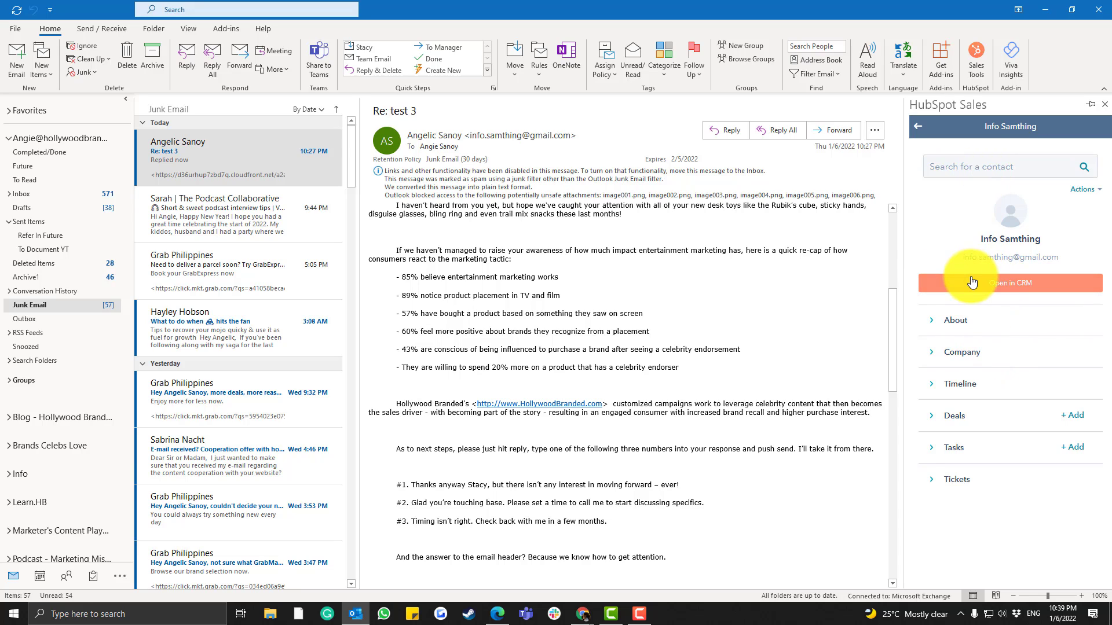
{"action": "left_click", "coordinate": [933, 424]}
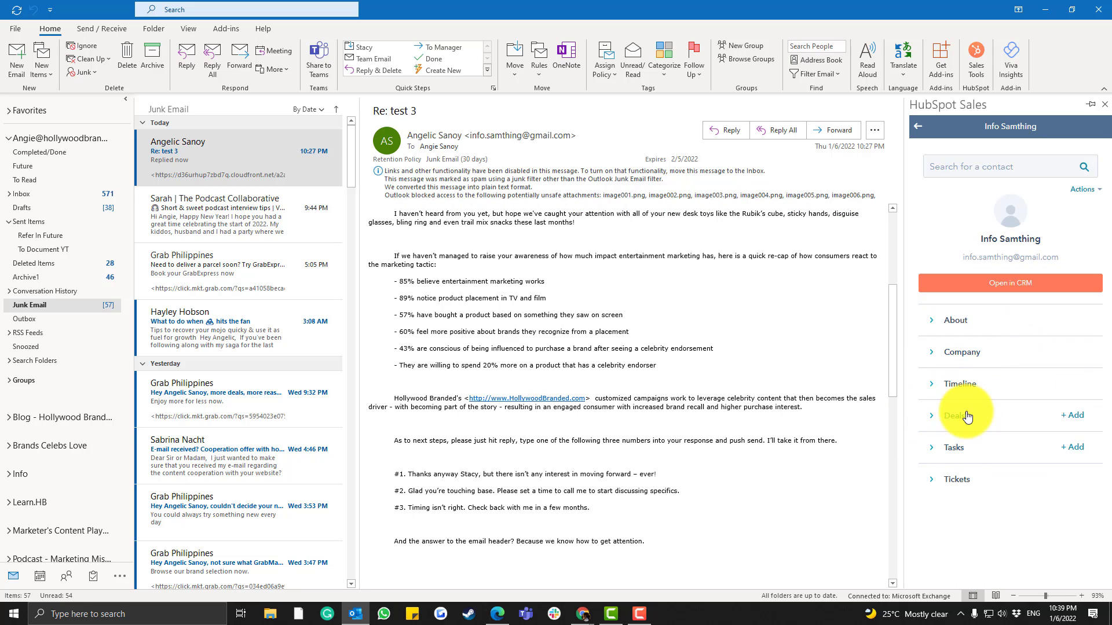
{"action": "left_click", "coordinate": [931, 487]}
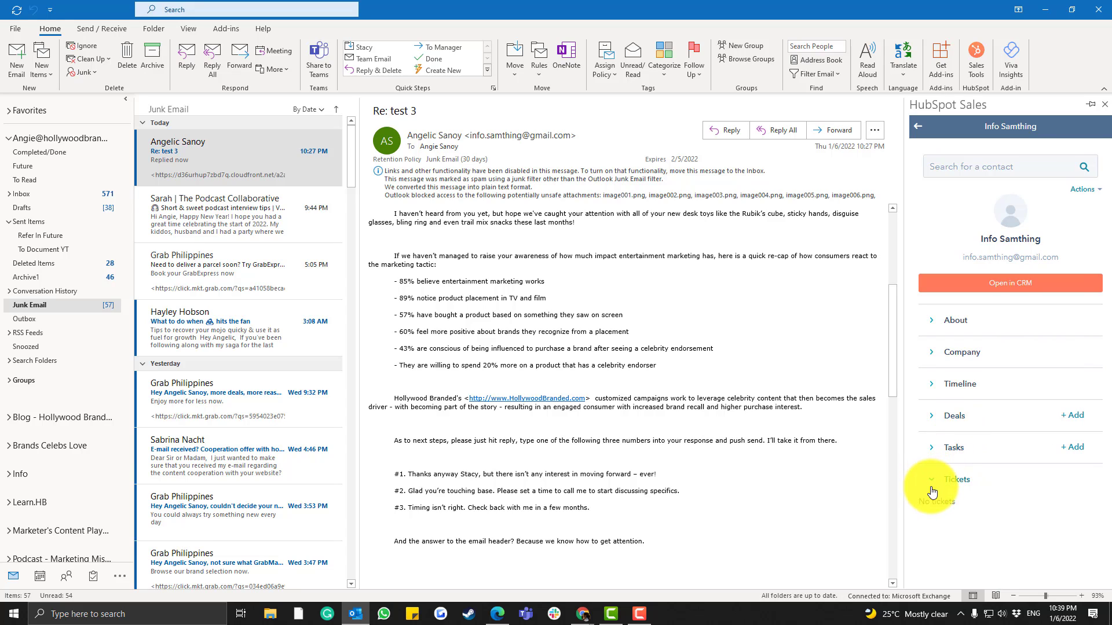
{"action": "left_click", "coordinate": [931, 458]}
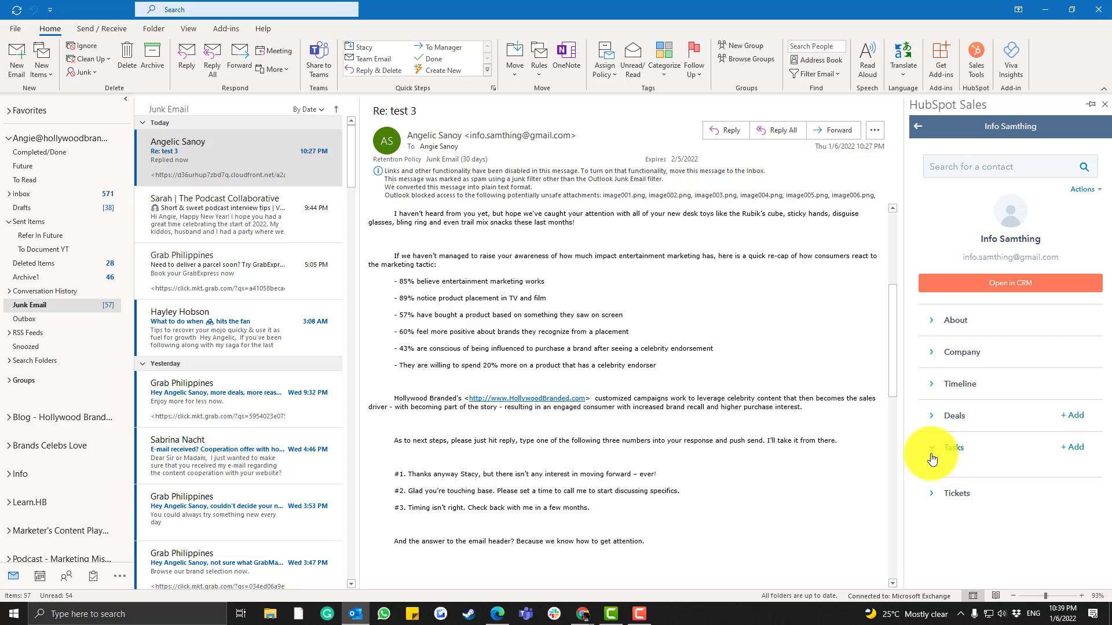
{"action": "left_click", "coordinate": [934, 425]}
{"action": "left_click", "coordinate": [974, 287]}
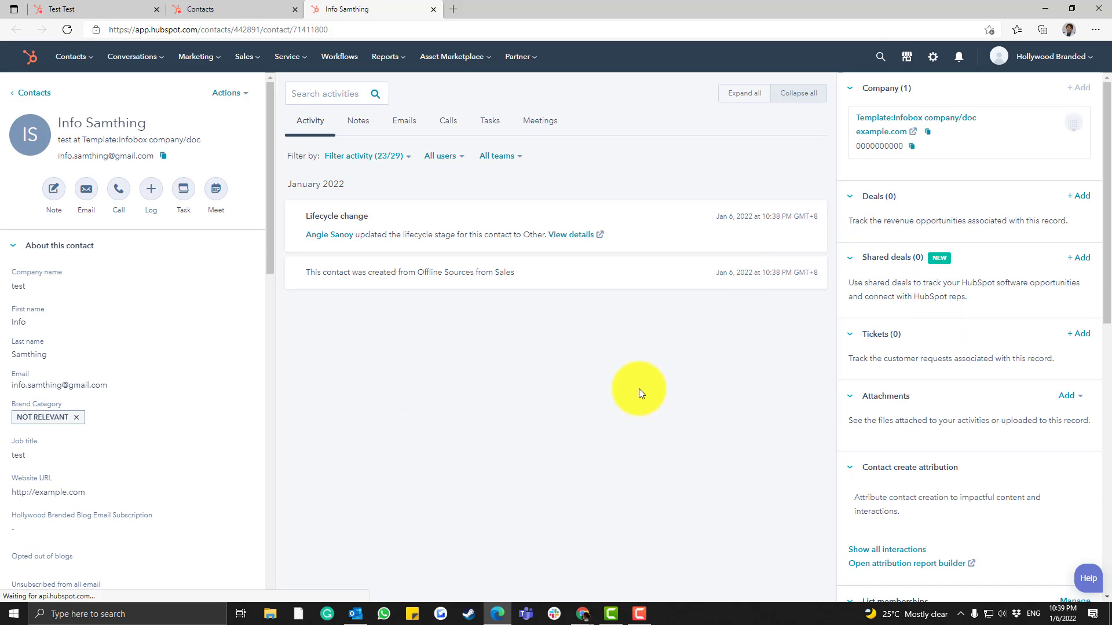
Review the contact's email address and creation activity in the CRM record, then close the browser
{"action": "scroll", "coordinate": [234, 335], "scroll_direction": "down", "scroll_amount": 7}
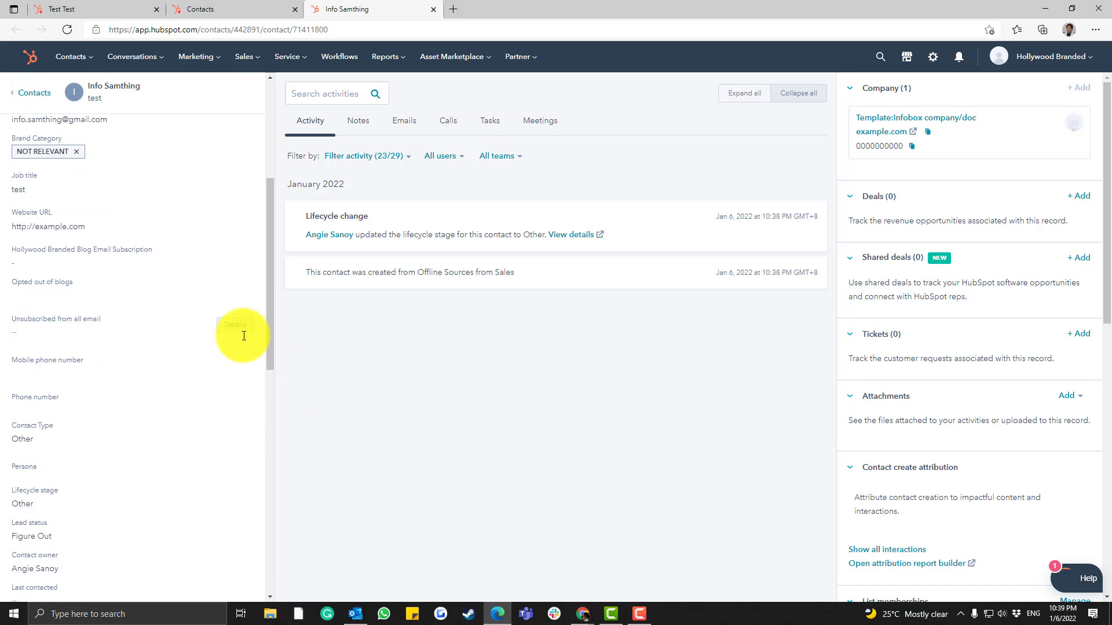
{"action": "scroll", "coordinate": [242, 335], "scroll_direction": "up", "scroll_amount": 7}
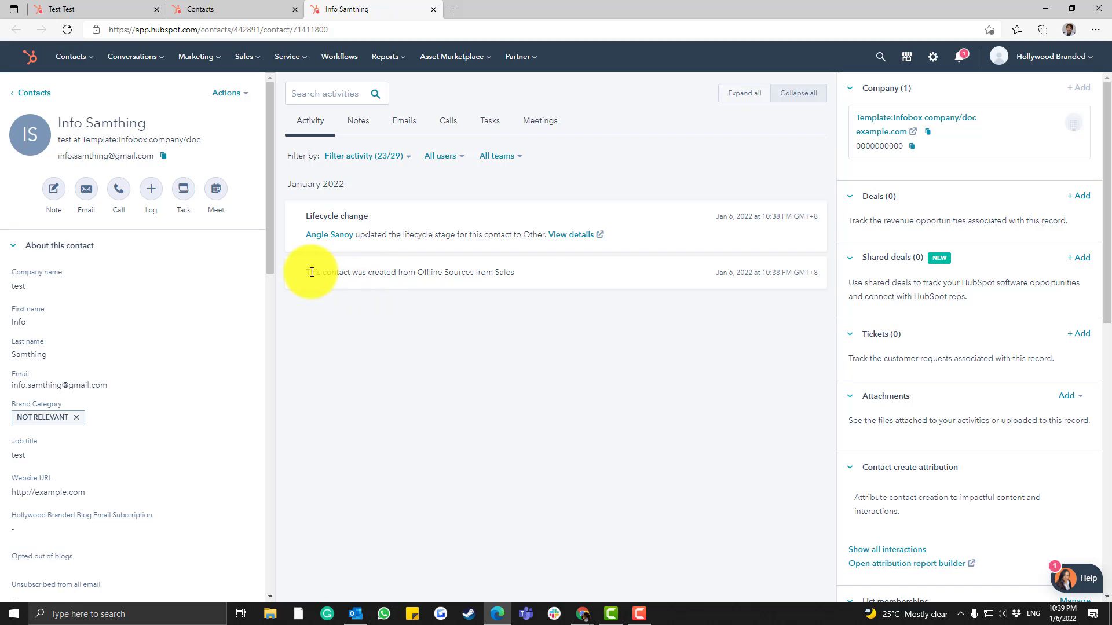
{"action": "left_click_drag", "start_coordinate": [309, 272], "coordinate": [540, 275]}
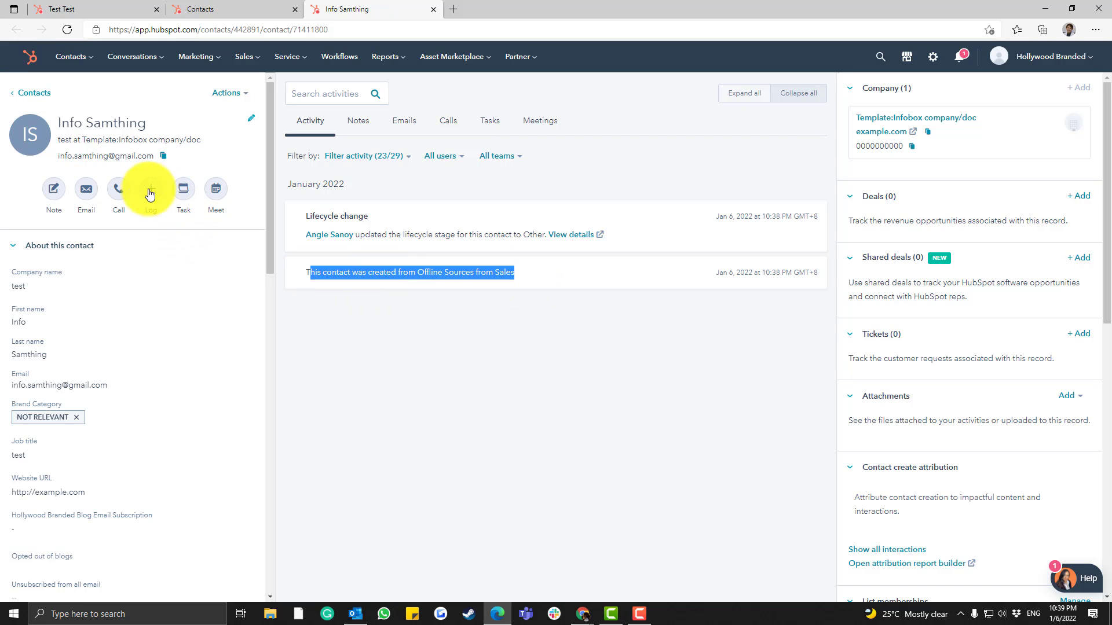
{"action": "left_click", "coordinate": [58, 155]}
{"action": "left_click_drag", "start_coordinate": [59, 156], "coordinate": [159, 156]}
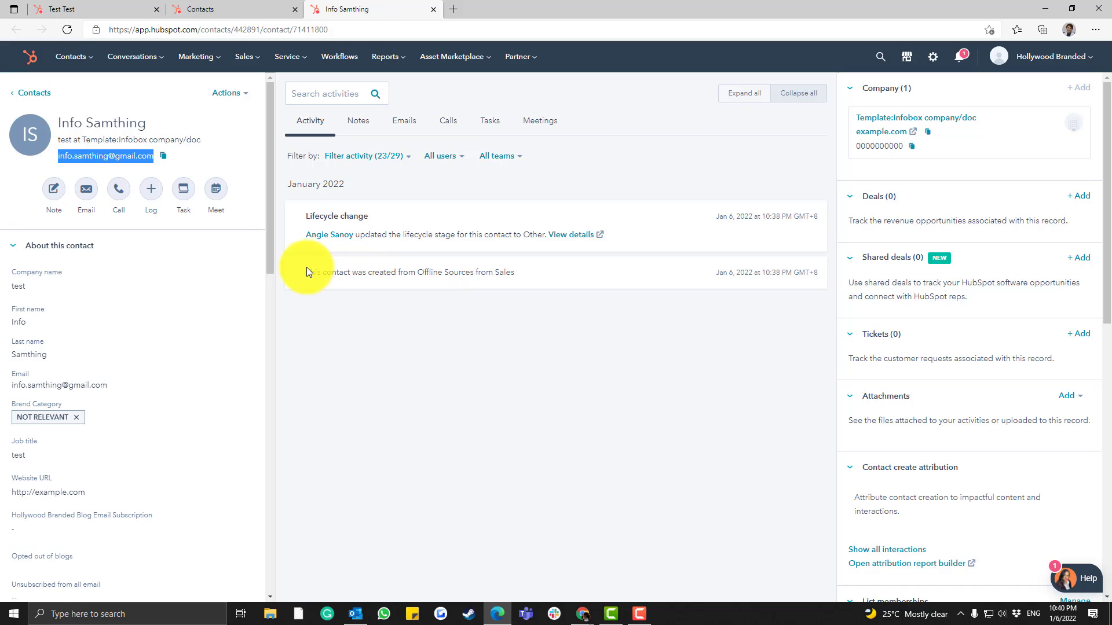
{"action": "left_click_drag", "start_coordinate": [307, 272], "coordinate": [406, 276]}
{"action": "left_click_drag", "start_coordinate": [317, 275], "coordinate": [527, 284]}
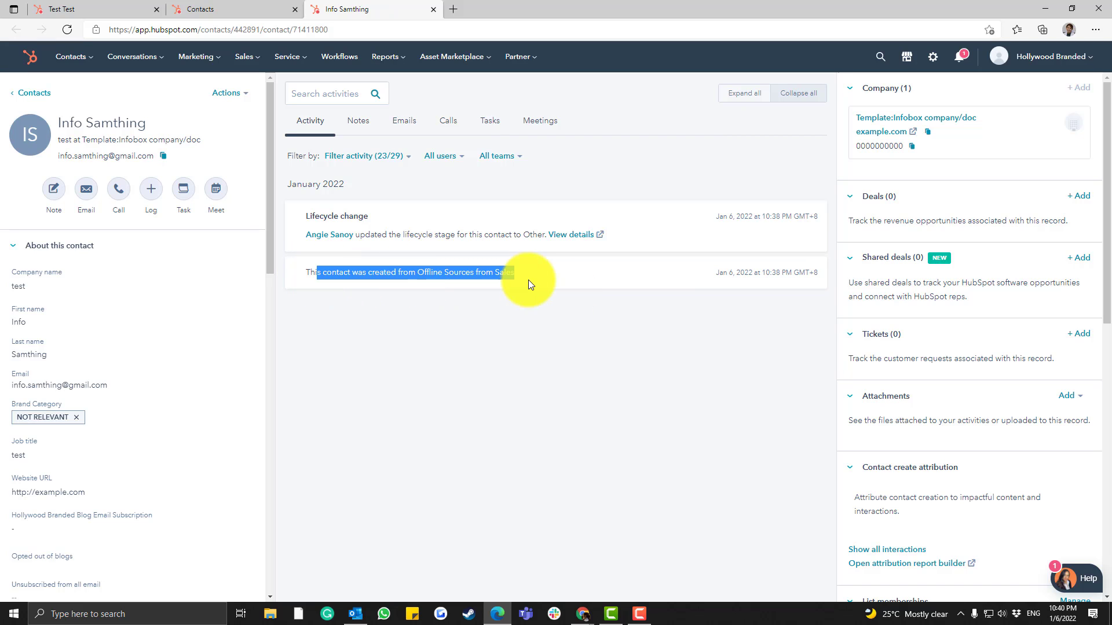
{"action": "left_click", "coordinate": [582, 303]}
{"action": "left_click", "coordinate": [1100, 14]}
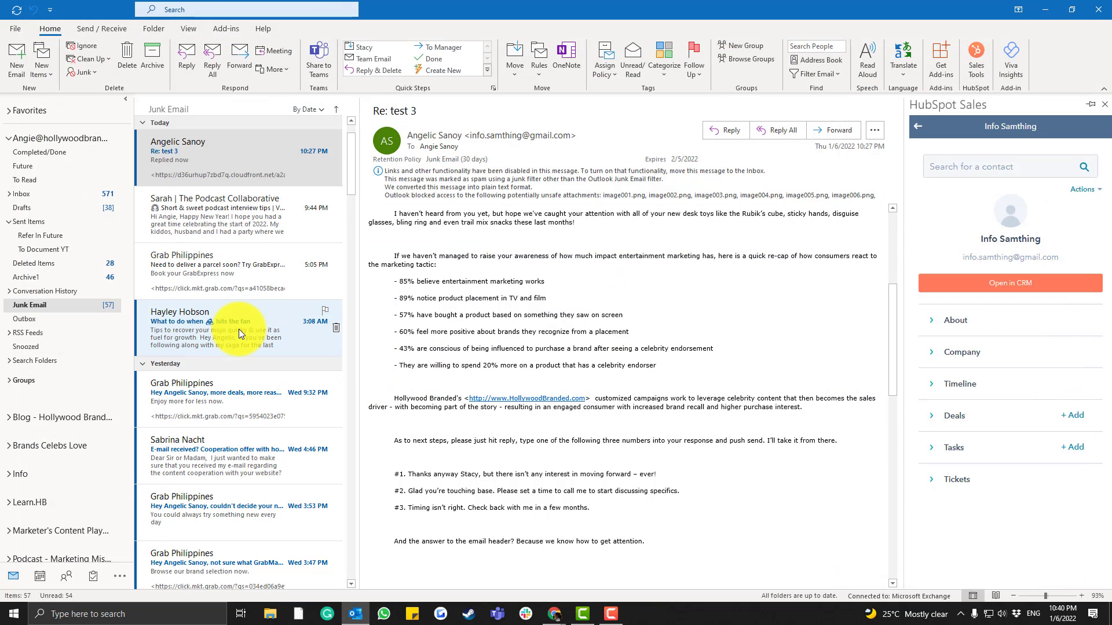
Open 'Re: In tomorrow?' in the Inbox and show its sender's HubSpot Sales profile
{"action": "left_click", "coordinate": [40, 193]}
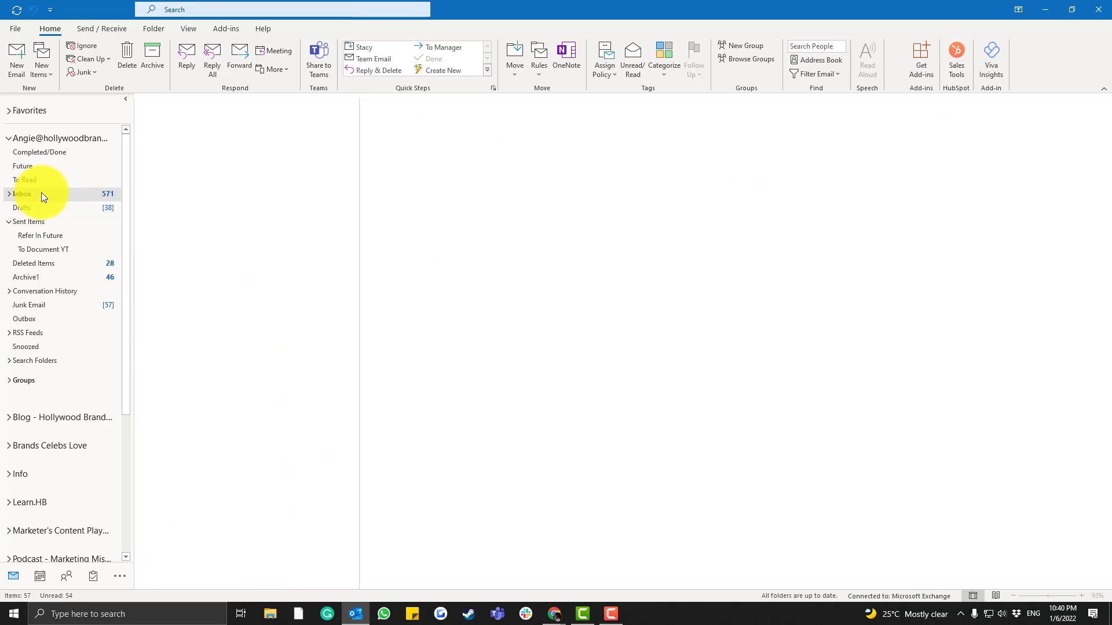
{"action": "left_click", "coordinate": [203, 234]}
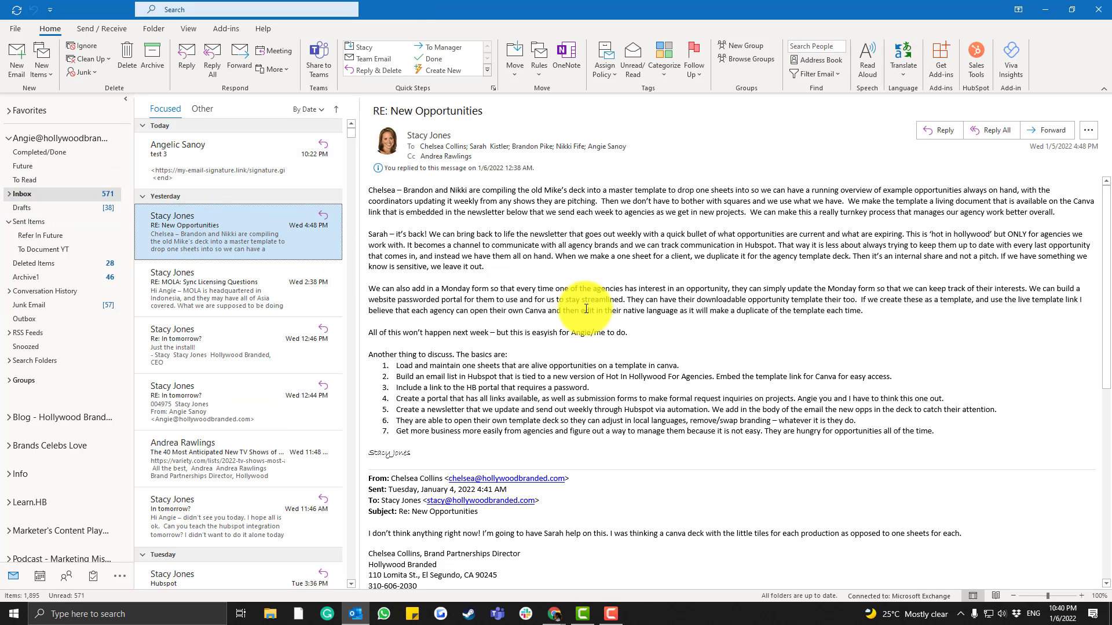
{"action": "left_click", "coordinate": [200, 289]}
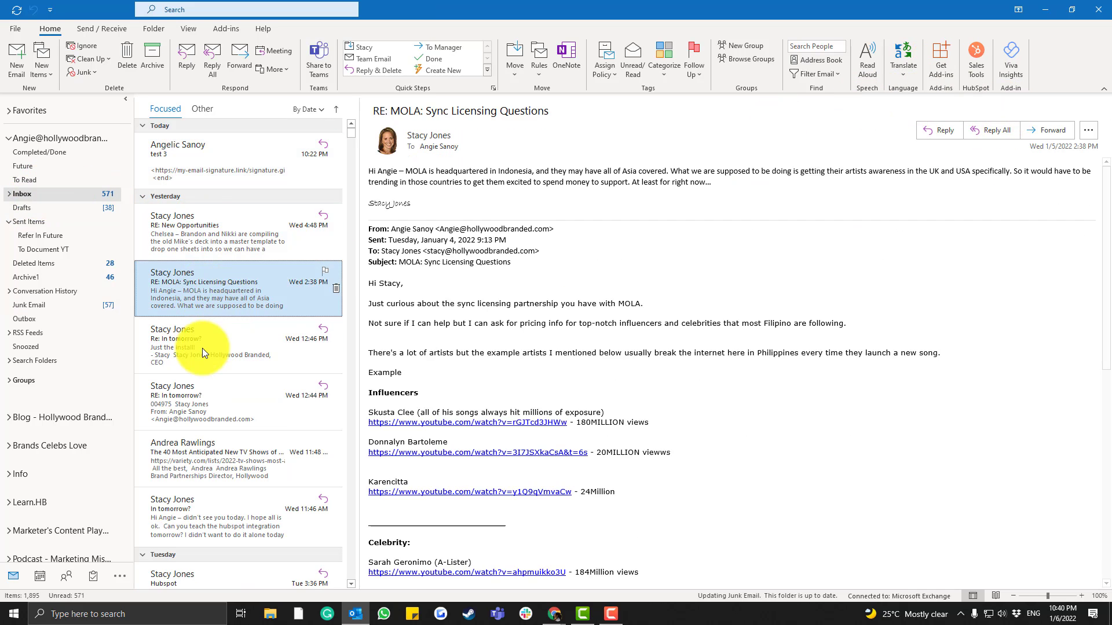
{"action": "left_click", "coordinate": [203, 349]}
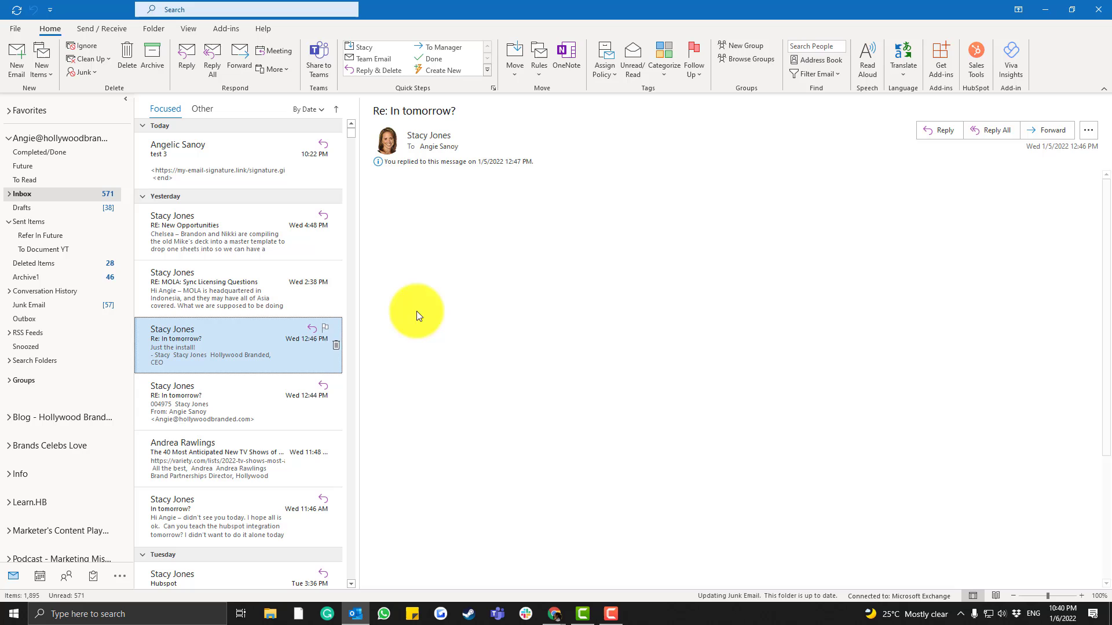
{"action": "left_click", "coordinate": [965, 51]}
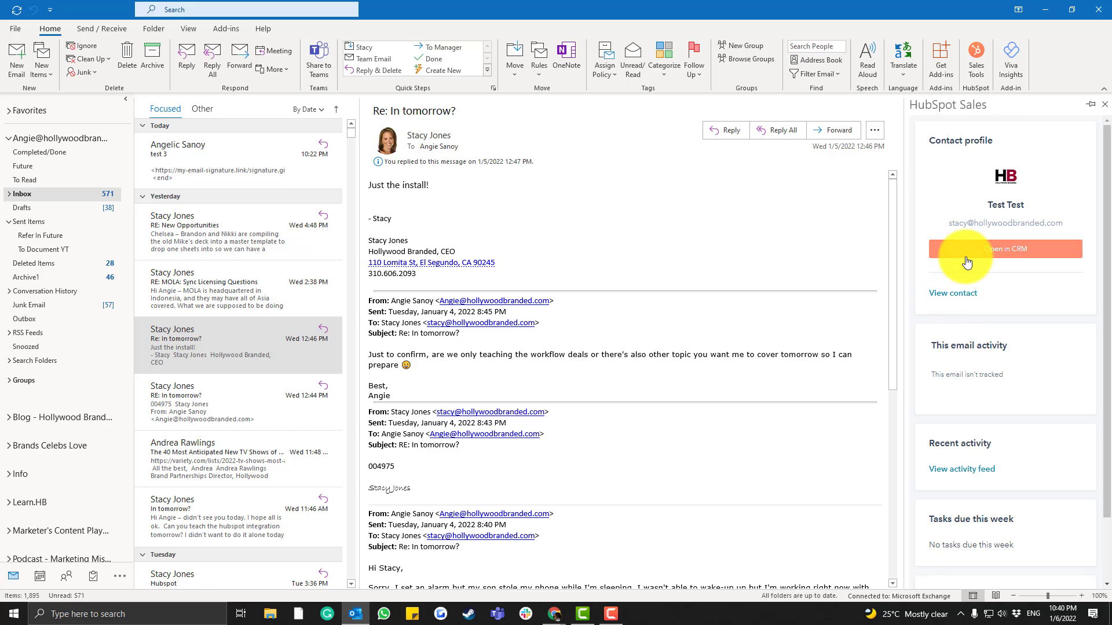
Open the sender's HubSpot CRM record and scroll through its activity timeline
{"action": "left_click", "coordinate": [967, 259]}
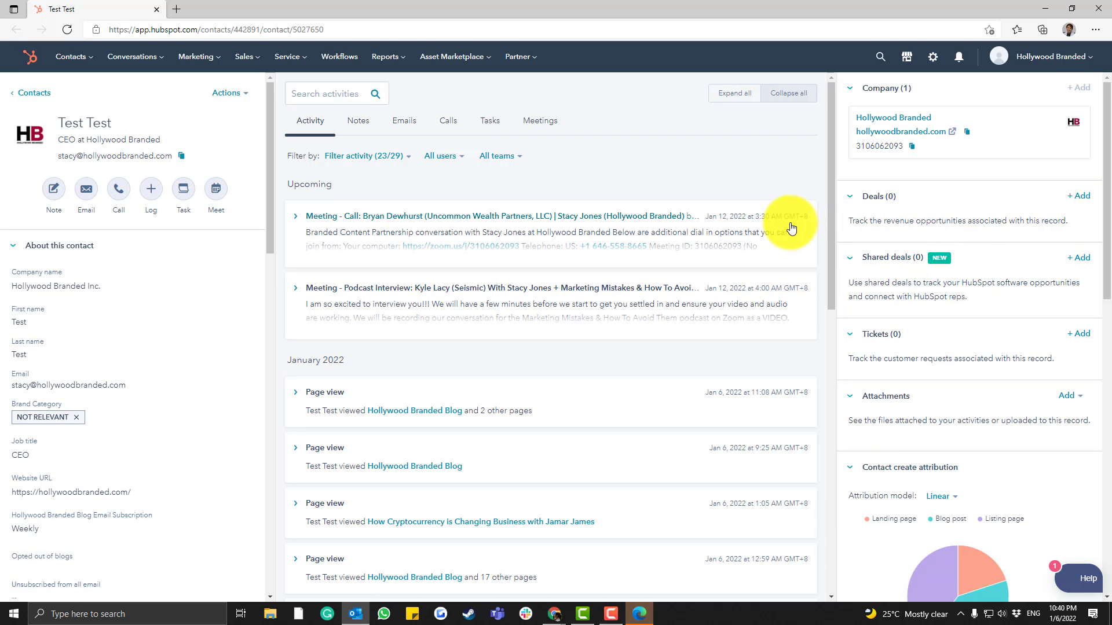
{"action": "scroll", "coordinate": [790, 222], "scroll_direction": "down", "scroll_amount": 10}
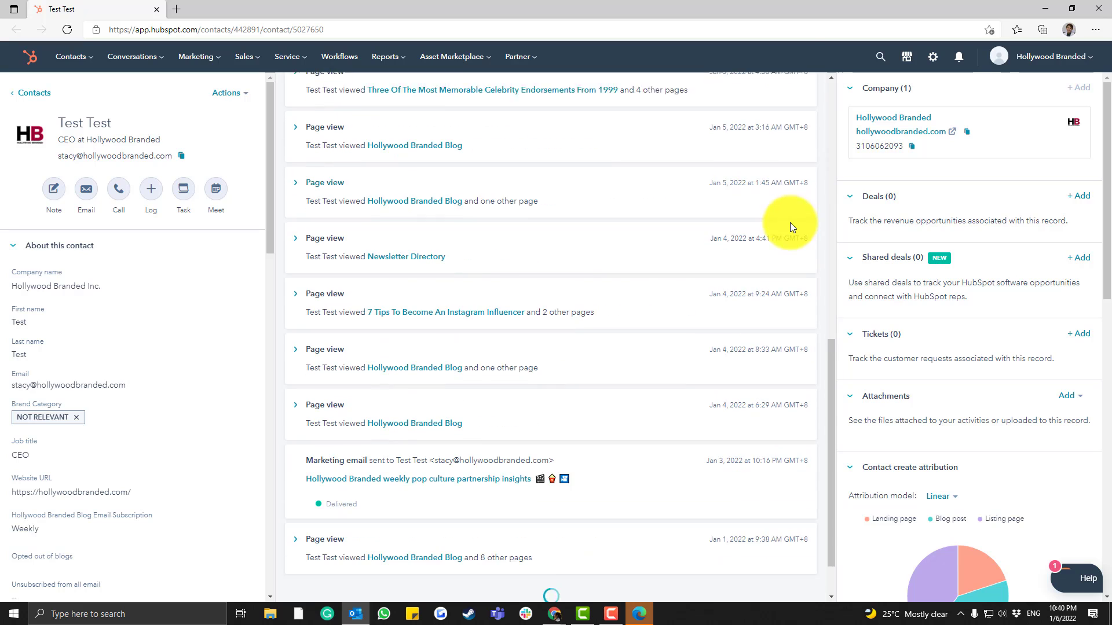
{"action": "scroll", "coordinate": [732, 300], "scroll_direction": "down", "scroll_amount": 10}
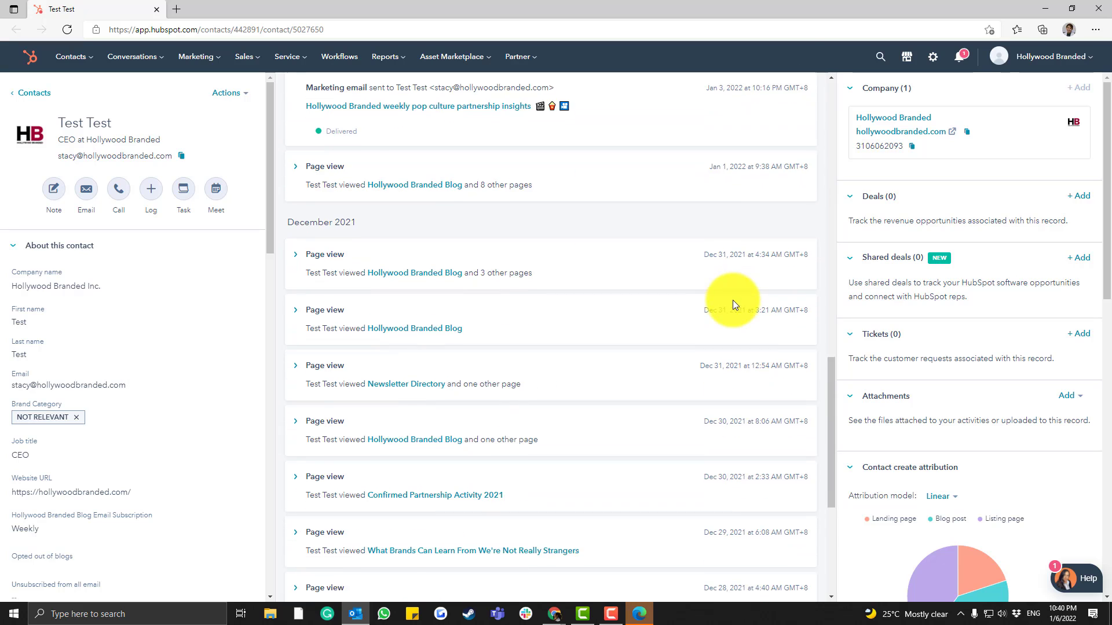
{"action": "scroll", "coordinate": [664, 311], "scroll_direction": "down", "scroll_amount": 10}
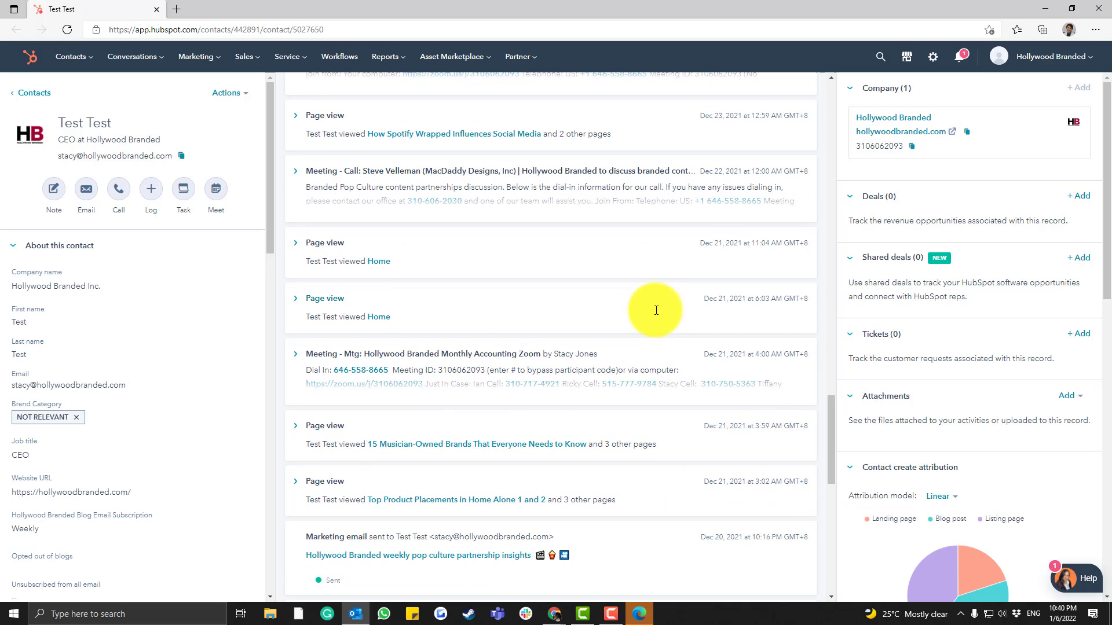
{"action": "scroll", "coordinate": [656, 311], "scroll_direction": "down", "scroll_amount": 7}
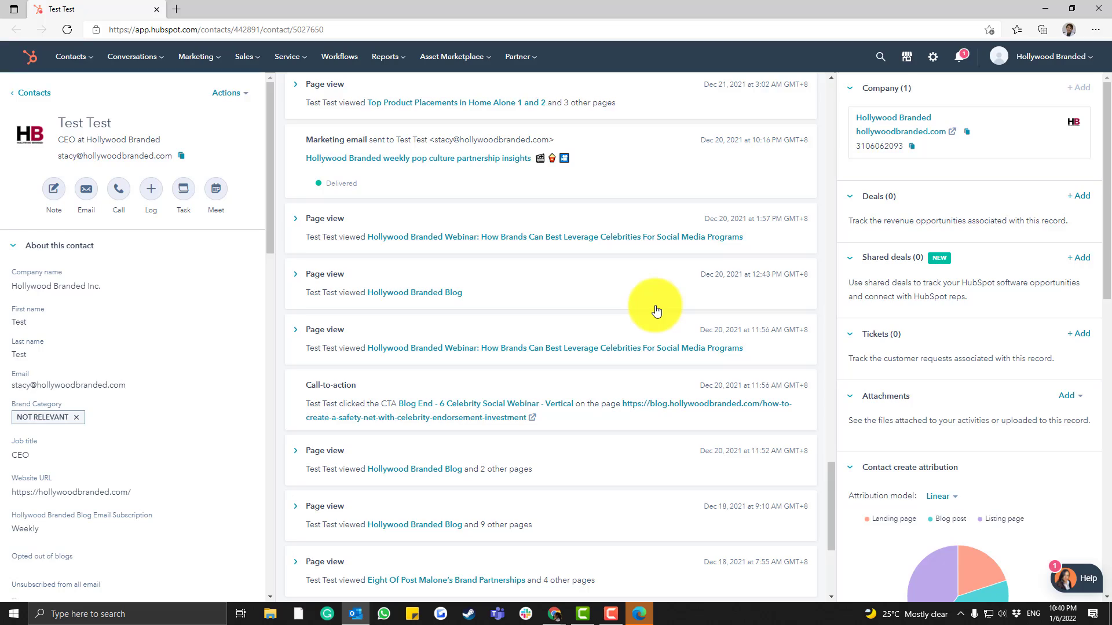
{"action": "scroll", "coordinate": [655, 305], "scroll_direction": "down", "scroll_amount": 4}
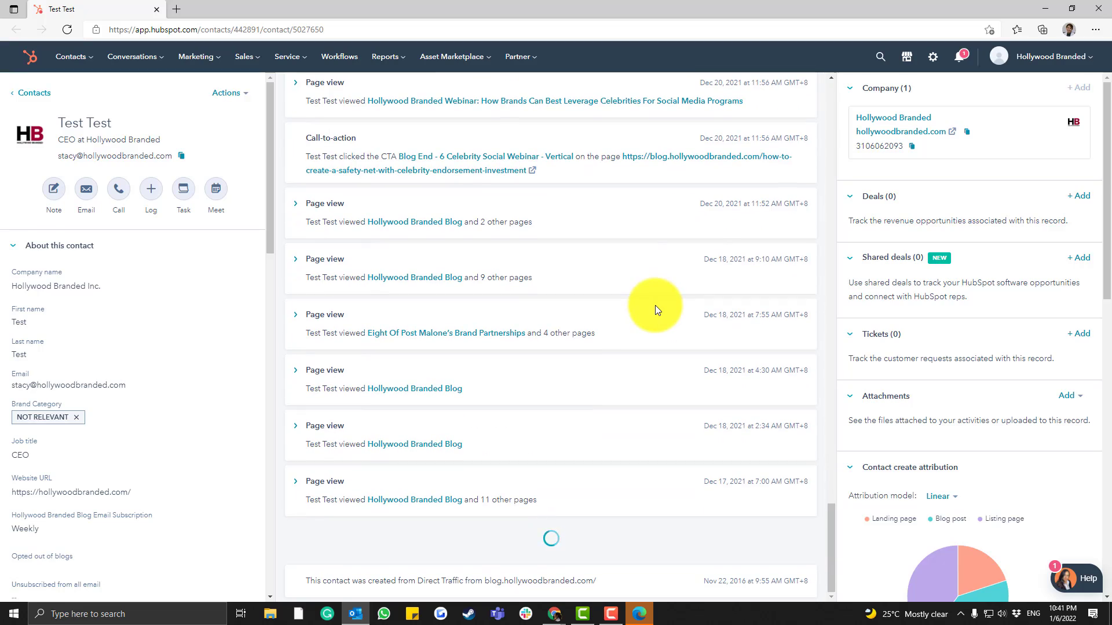
{"action": "scroll", "coordinate": [655, 304], "scroll_direction": "up", "scroll_amount": 15}
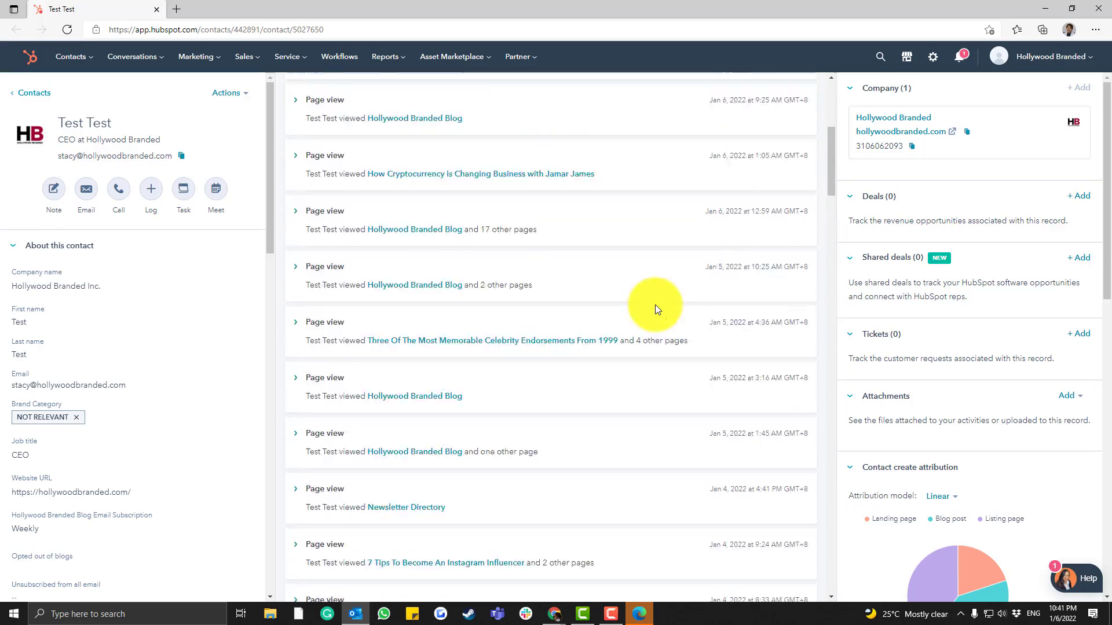
{"action": "scroll", "coordinate": [655, 305], "scroll_direction": "up", "scroll_amount": 5}
Browse the Notes, Emails, Calls, Tasks and Meetings tabs, then close the browser
{"action": "left_click", "coordinate": [364, 122]}
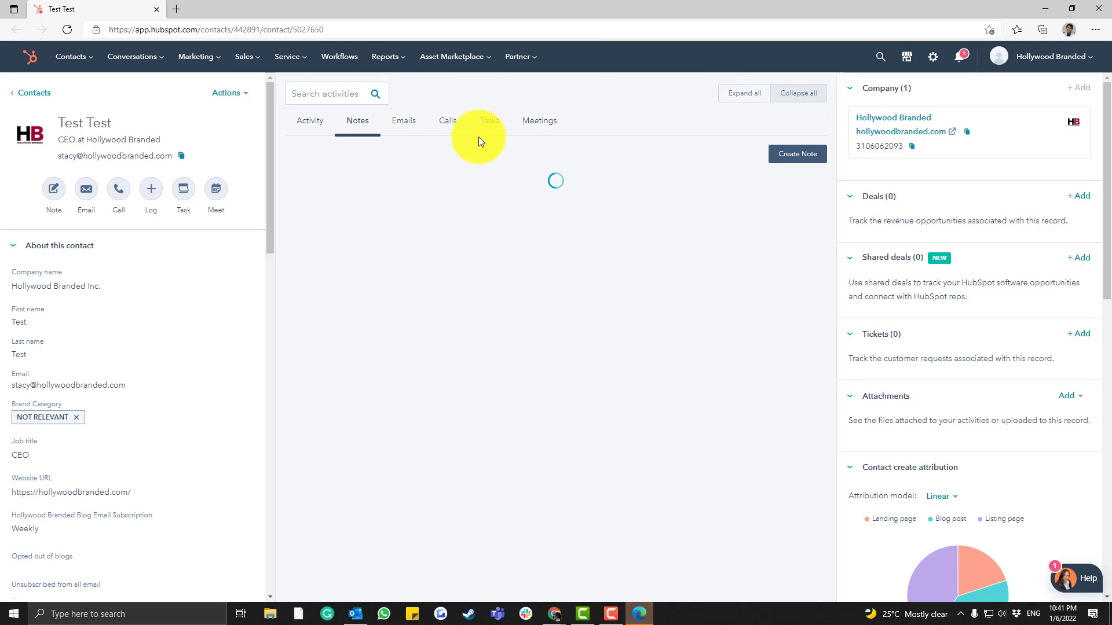
{"action": "left_click", "coordinate": [404, 122]}
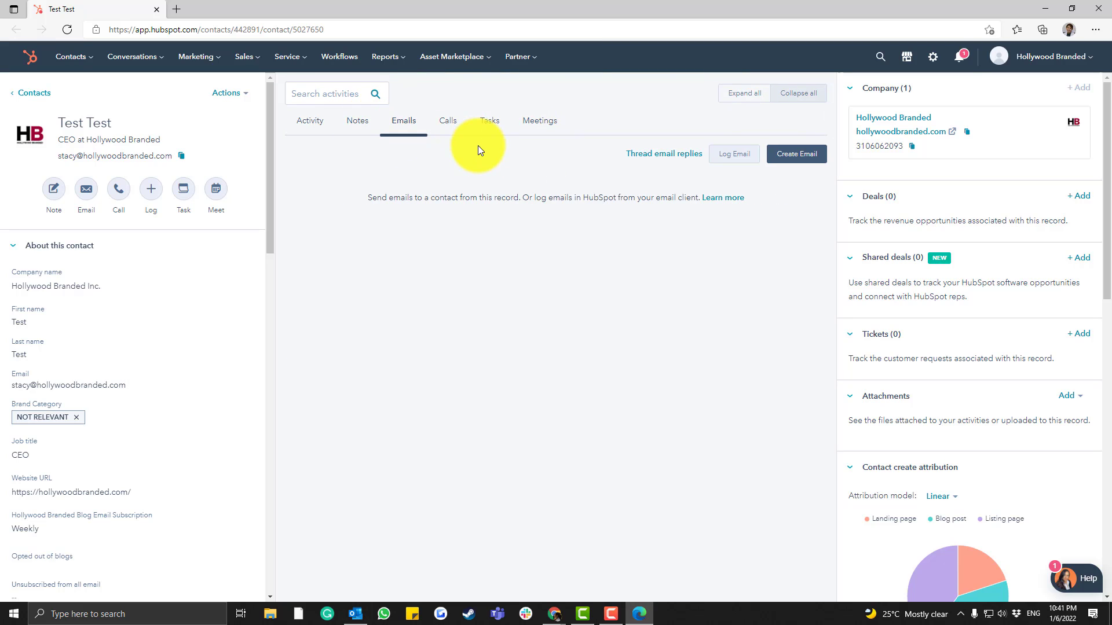
{"action": "left_click", "coordinate": [446, 122]}
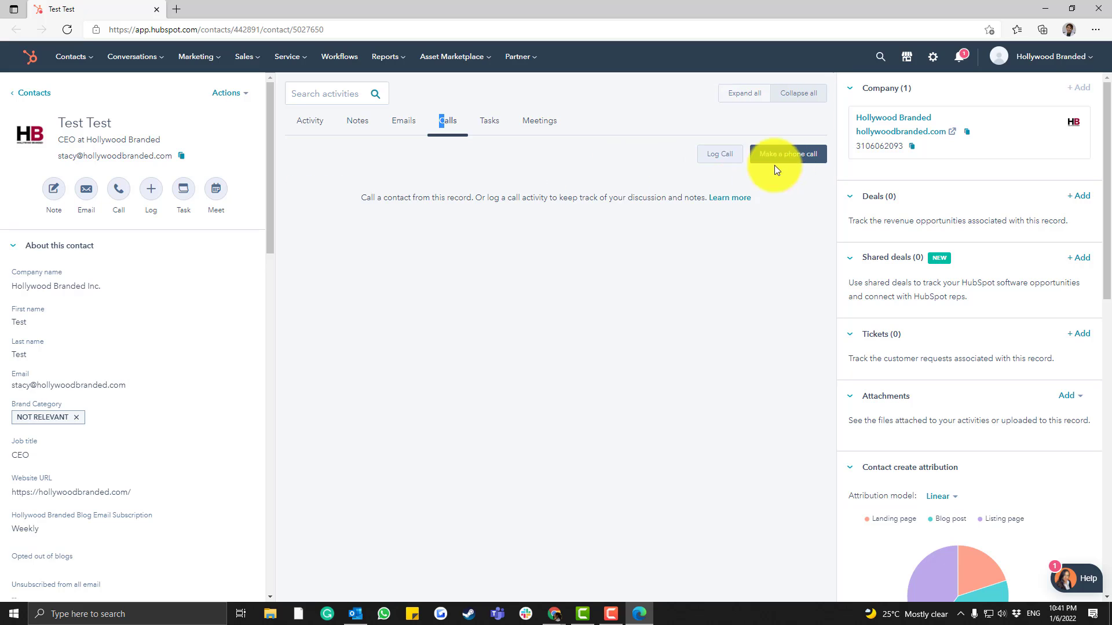
{"action": "left_click", "coordinate": [492, 120]}
{"action": "left_click", "coordinate": [556, 123]}
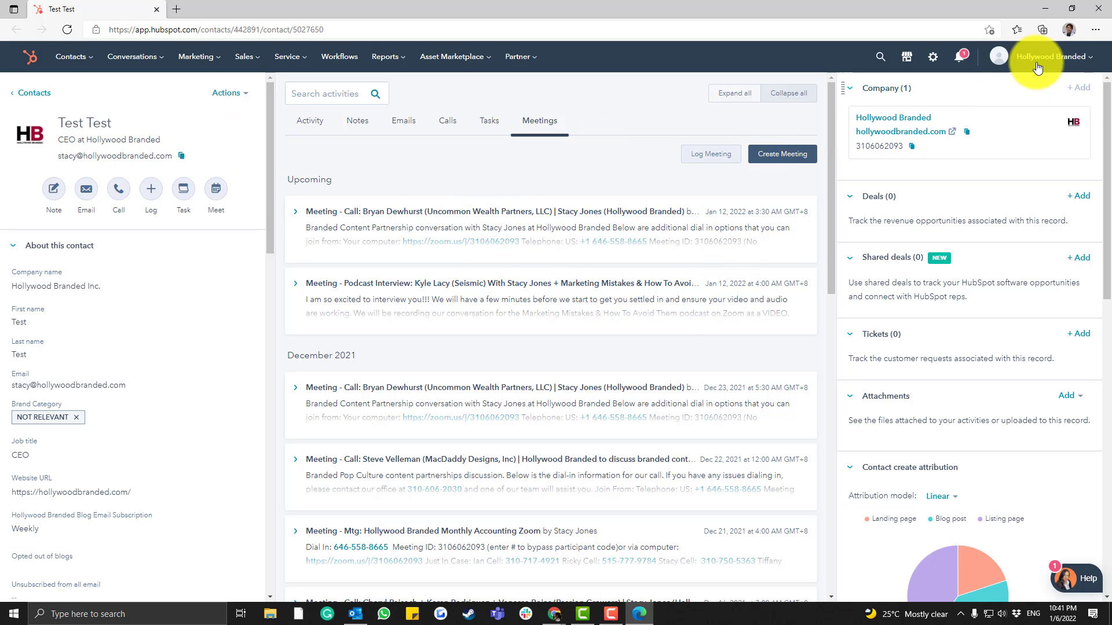
{"action": "left_click", "coordinate": [1098, 8]}
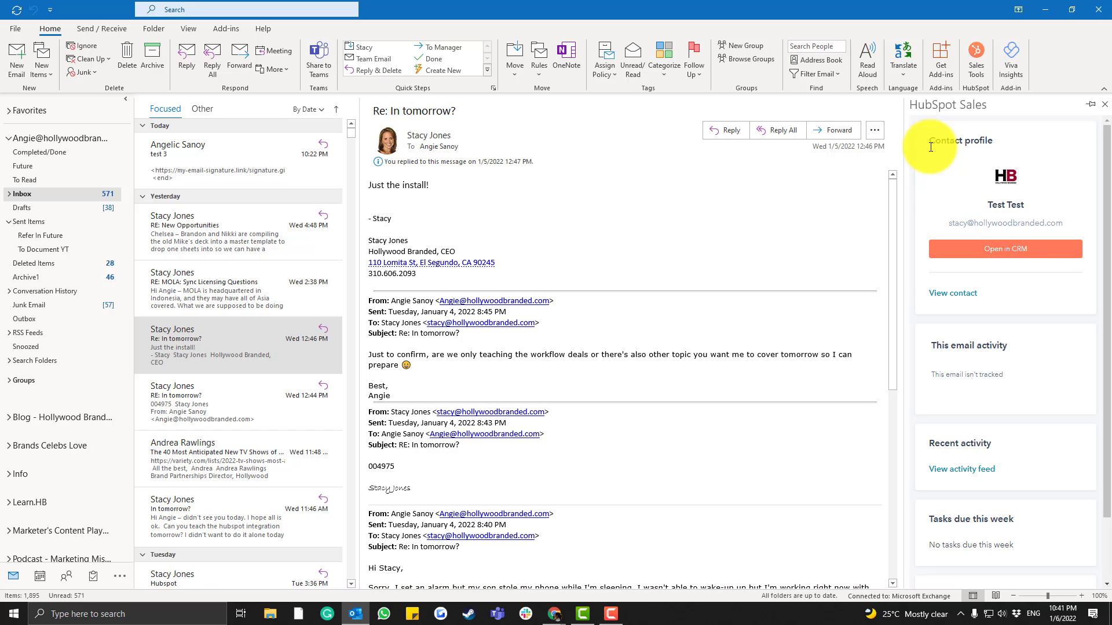
{"action": "scroll", "coordinate": [891, 211], "scroll_direction": "down", "scroll_amount": 2}
{"action": "scroll", "coordinate": [895, 232], "scroll_direction": "up", "scroll_amount": 2}
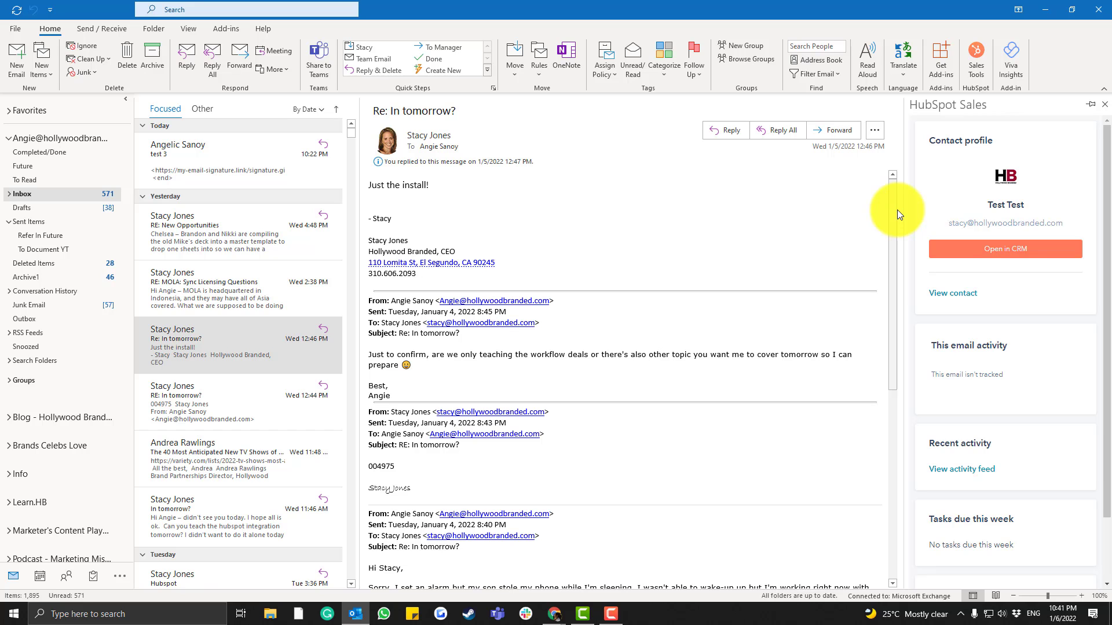
{"action": "scroll", "coordinate": [897, 212], "scroll_direction": "down", "scroll_amount": 2}
{"action": "scroll", "coordinate": [898, 212], "scroll_direction": "up", "scroll_amount": 2}
{"action": "left_click", "coordinate": [197, 347]}
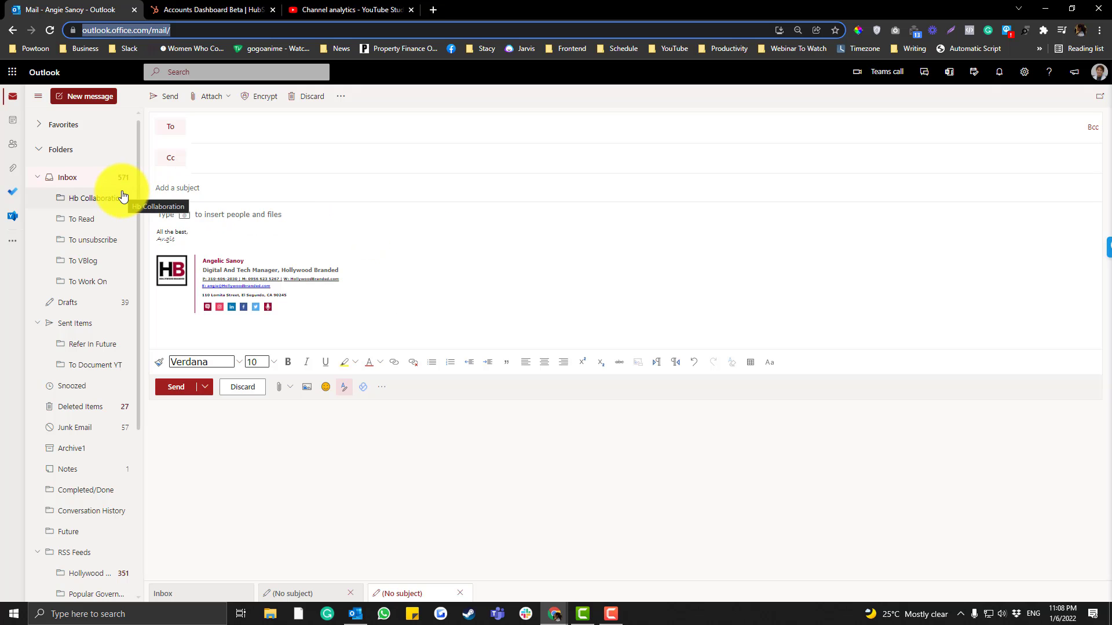
Start a new message and search the add-ins store for 'hubspot'
{"action": "left_click", "coordinate": [83, 96]}
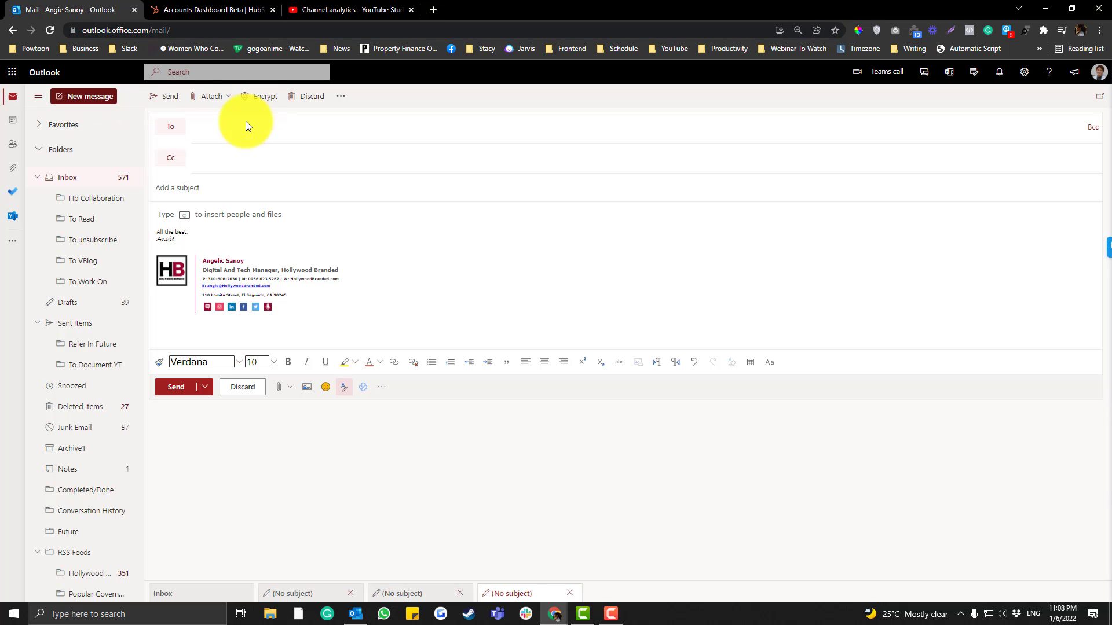
{"action": "left_click", "coordinate": [382, 388]}
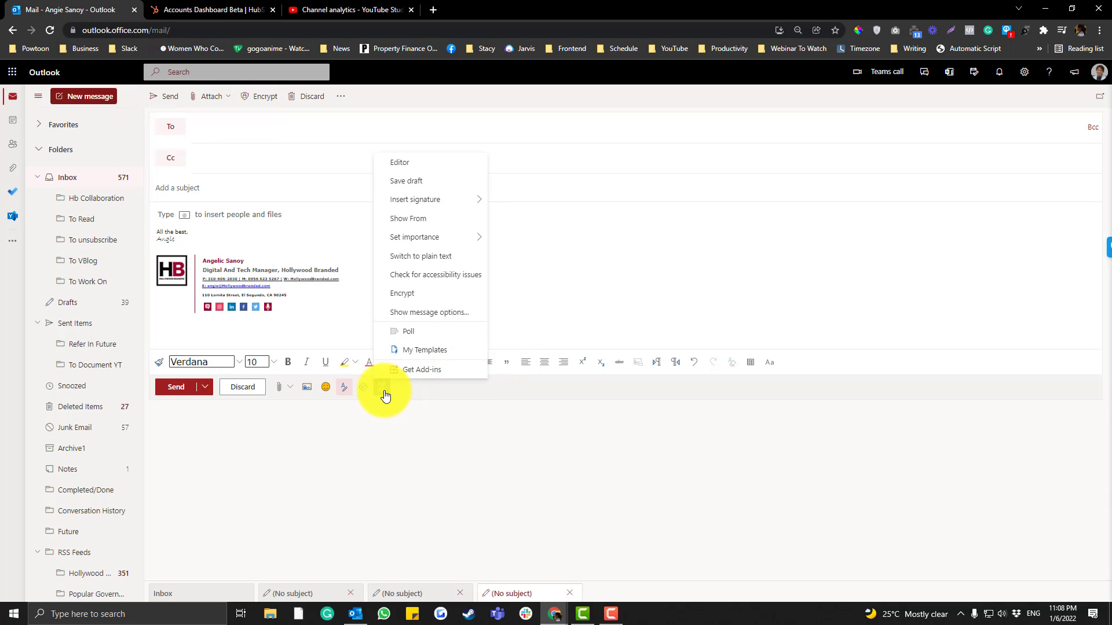
{"action": "left_click", "coordinate": [399, 370]}
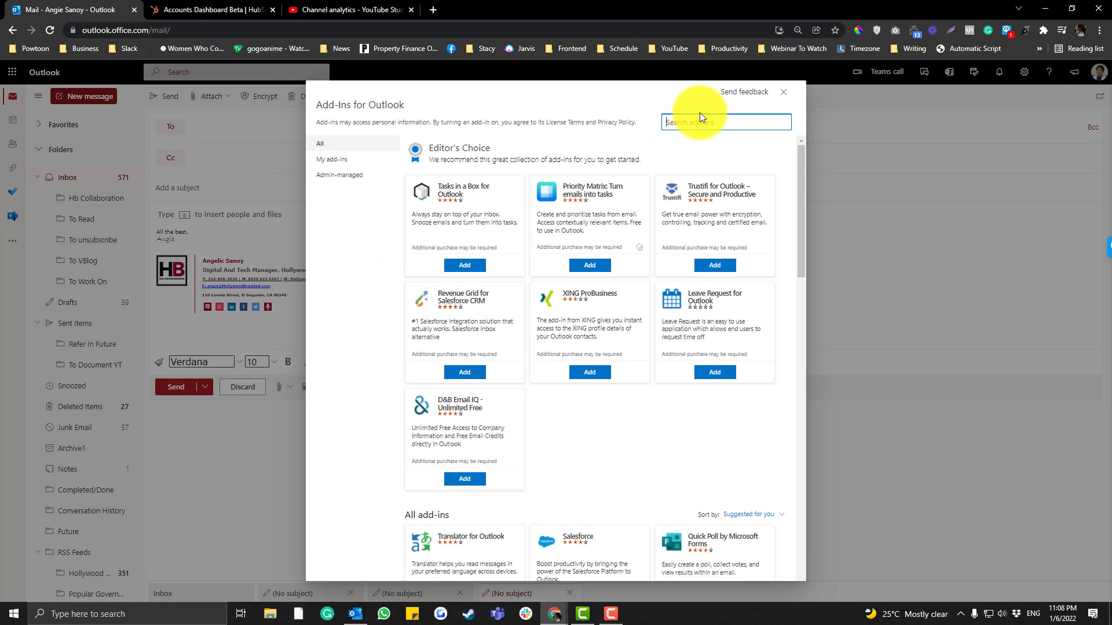
{"action": "type", "text": "hubspot"}
{"action": "key", "text": "Return"}
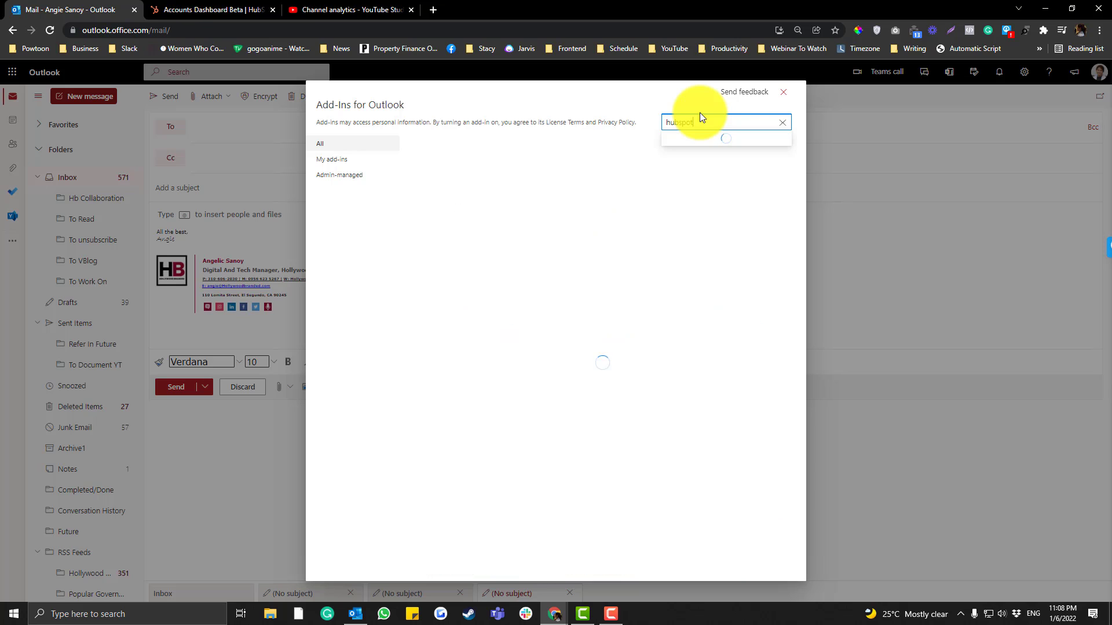
Add HubSpot Sales, accept the terms, and close the confirmation and store
{"action": "left_click", "coordinate": [465, 248]}
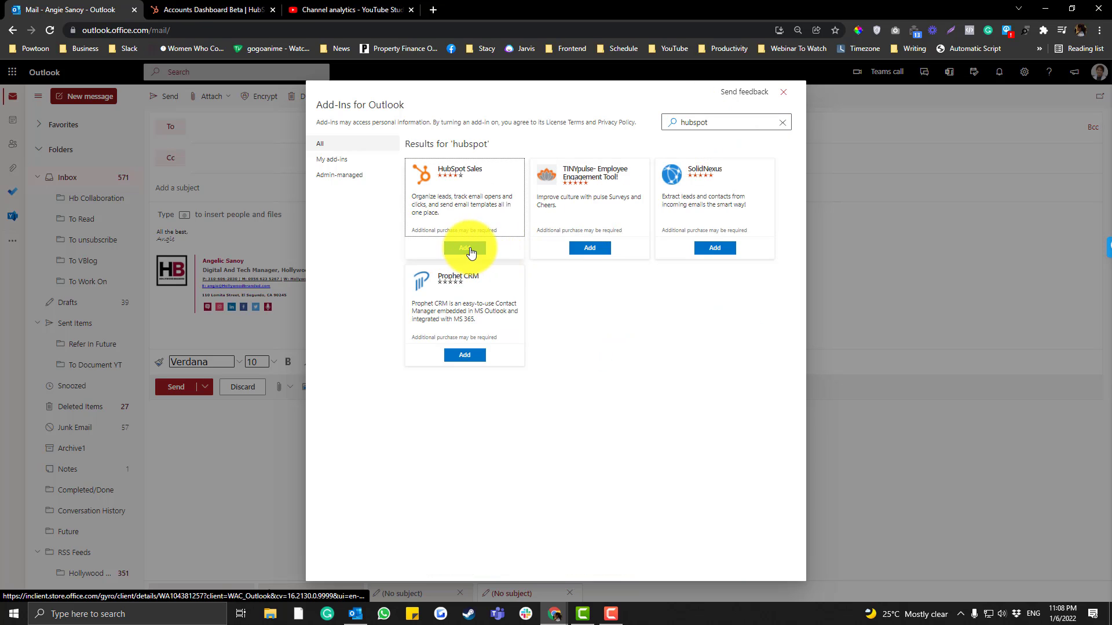
{"action": "left_click", "coordinate": [653, 241]}
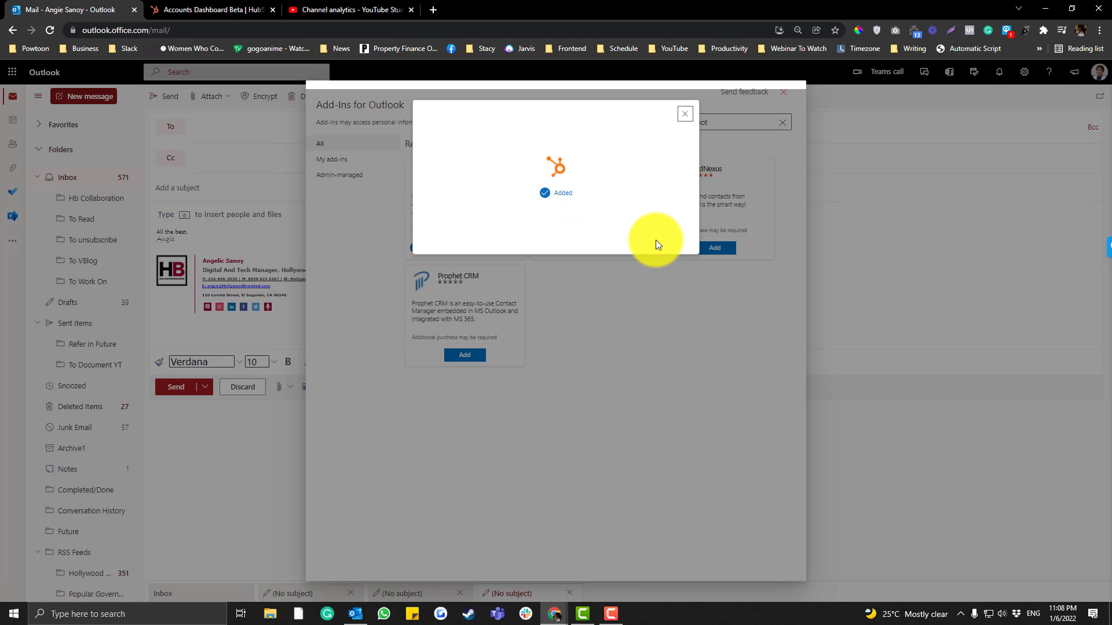
{"action": "left_click", "coordinate": [686, 115]}
{"action": "left_click", "coordinate": [783, 92]}
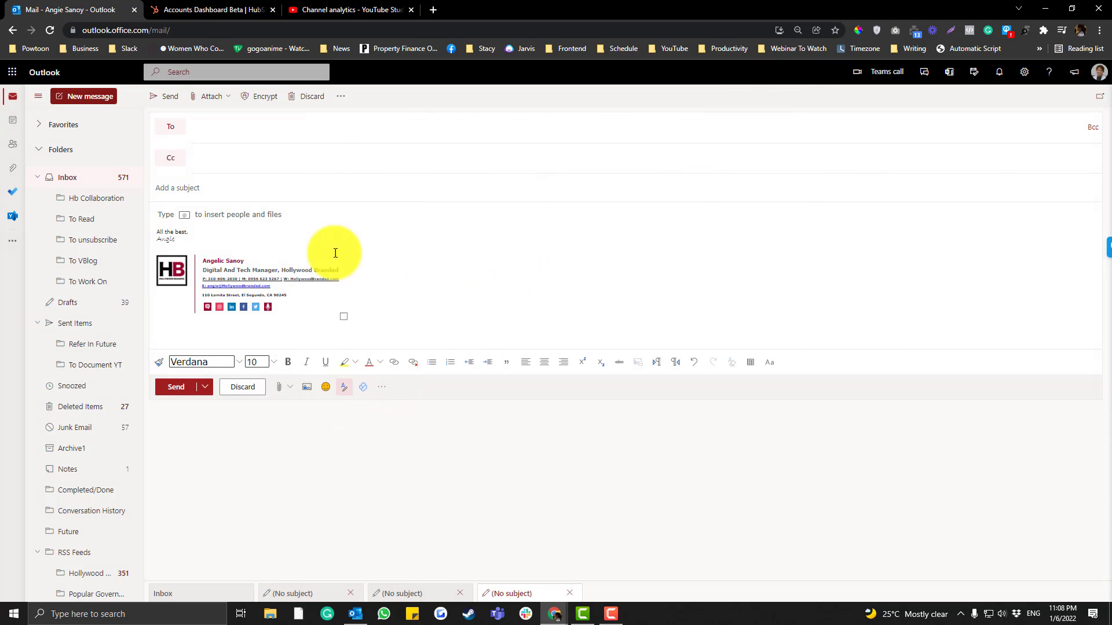
Open the HubSpot Sales pane on the draft and close it again
{"action": "left_click", "coordinate": [382, 387]}
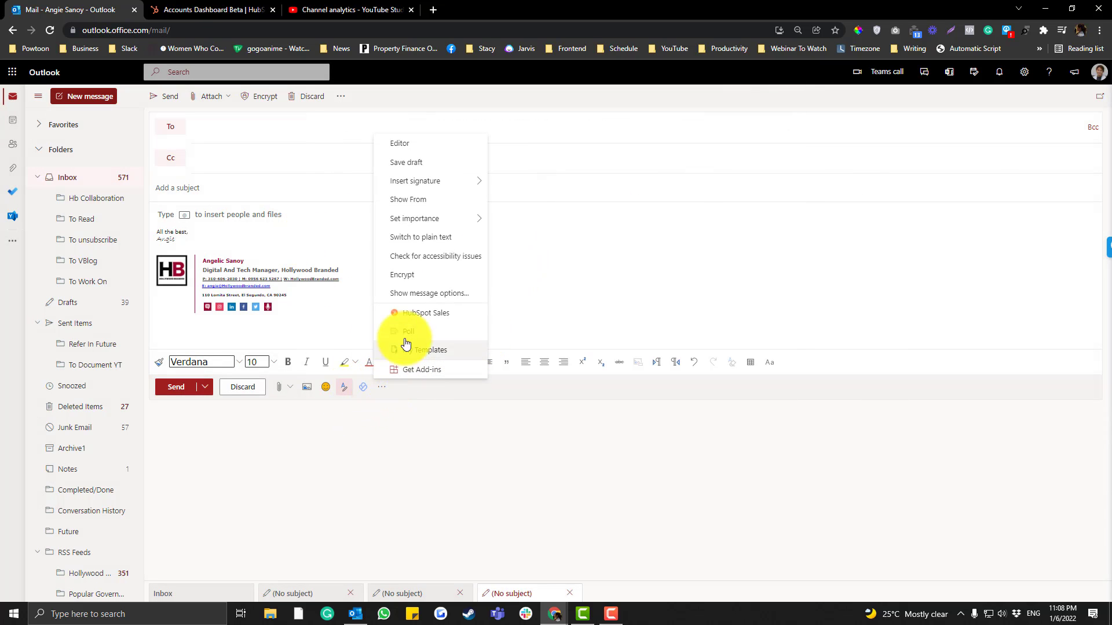
{"action": "left_click", "coordinate": [445, 313]}
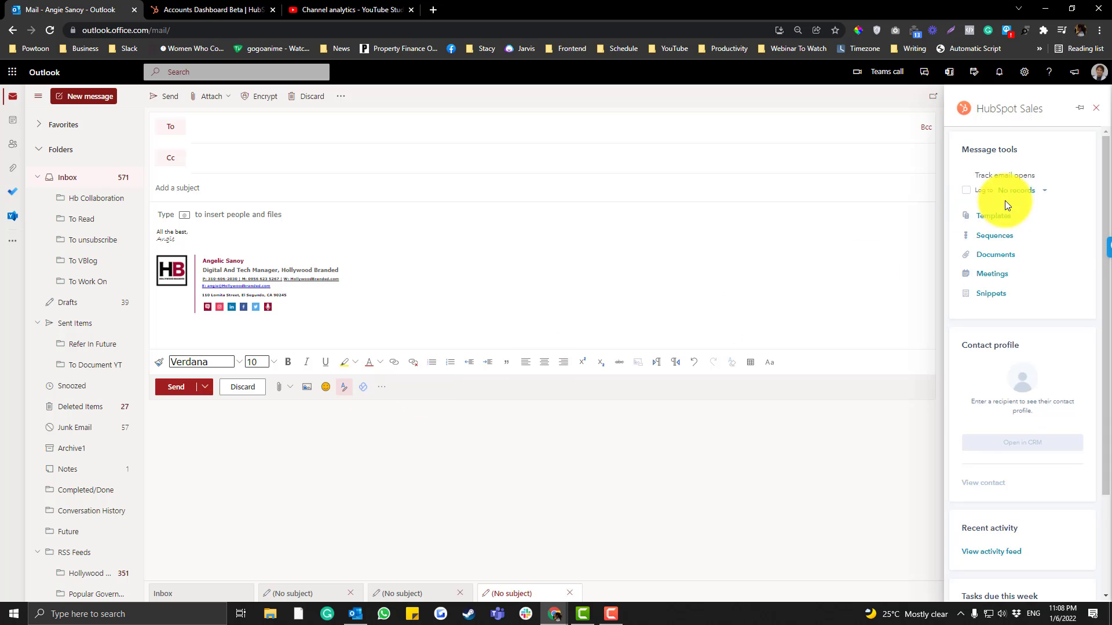
{"action": "left_click", "coordinate": [1095, 108]}
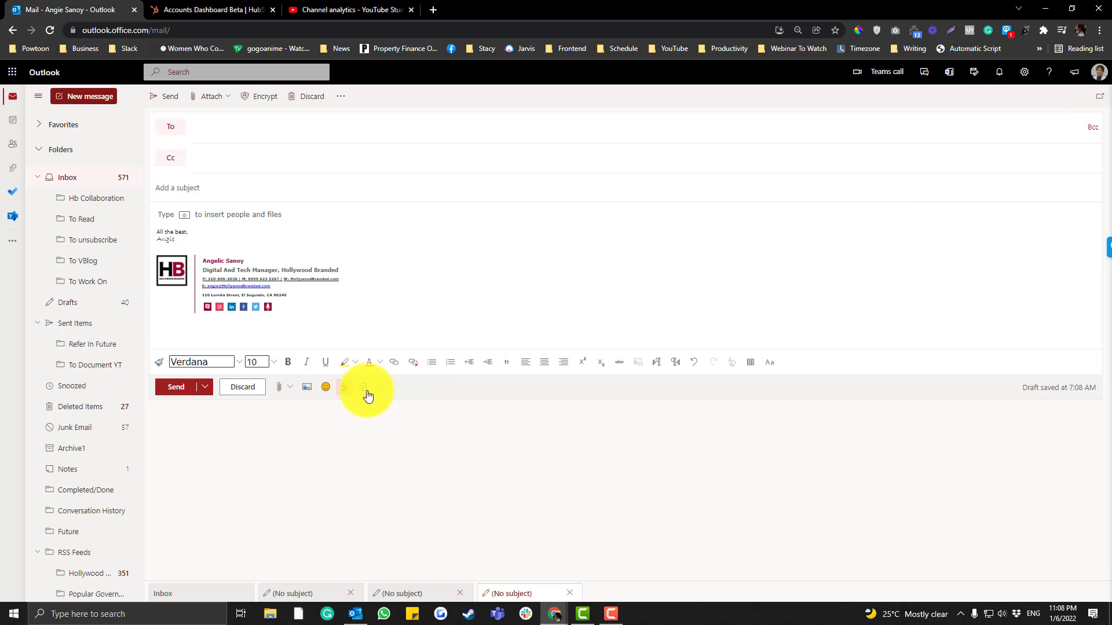
Remove HubSpot Sales via the 'hubspot' add-ins search and bring up the Microsoft 365 apps list
{"action": "left_click", "coordinate": [387, 389]}
{"action": "left_click", "coordinate": [407, 352]}
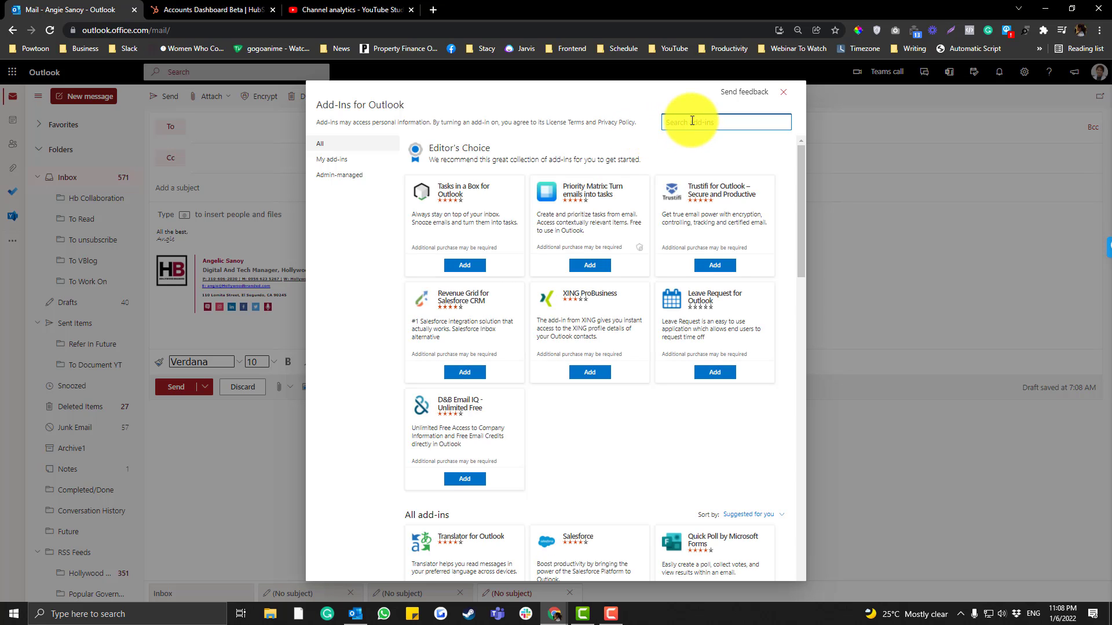
{"action": "type", "text": "hubspot"}
{"action": "key", "text": "Return"}
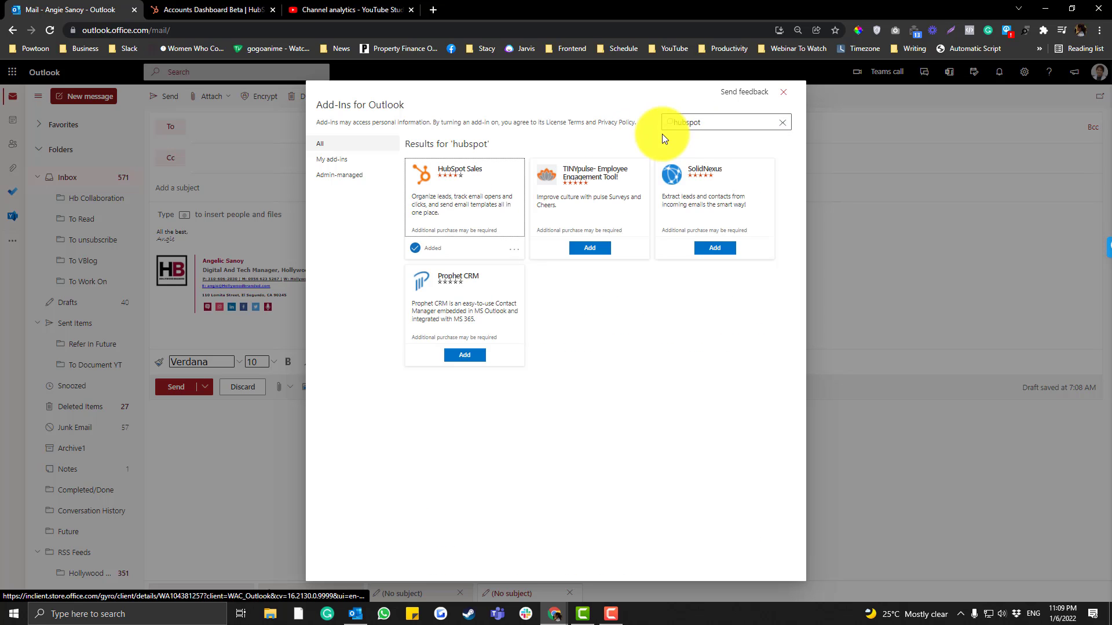
{"action": "left_click", "coordinate": [514, 256]}
{"action": "left_click", "coordinate": [526, 304]}
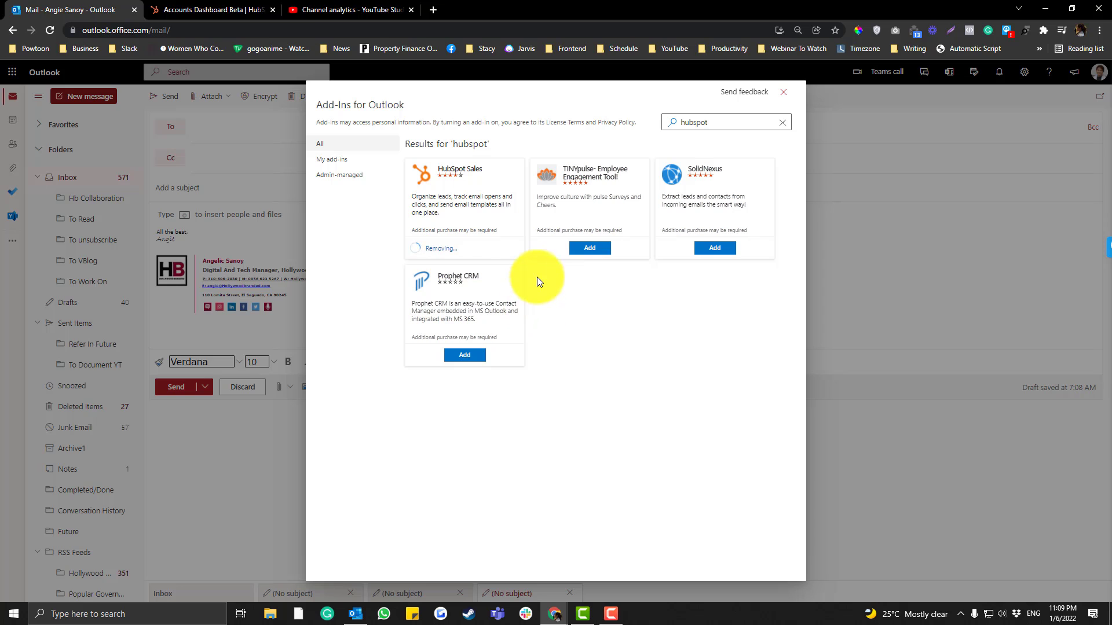
{"action": "left_click", "coordinate": [781, 96]}
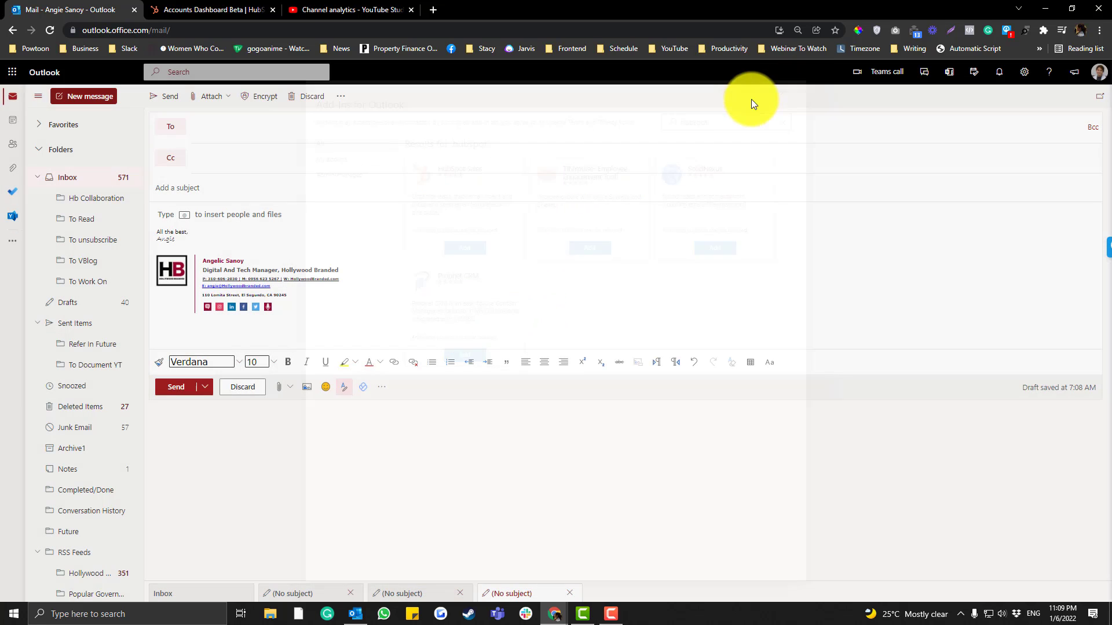
{"action": "left_click", "coordinate": [14, 75]}
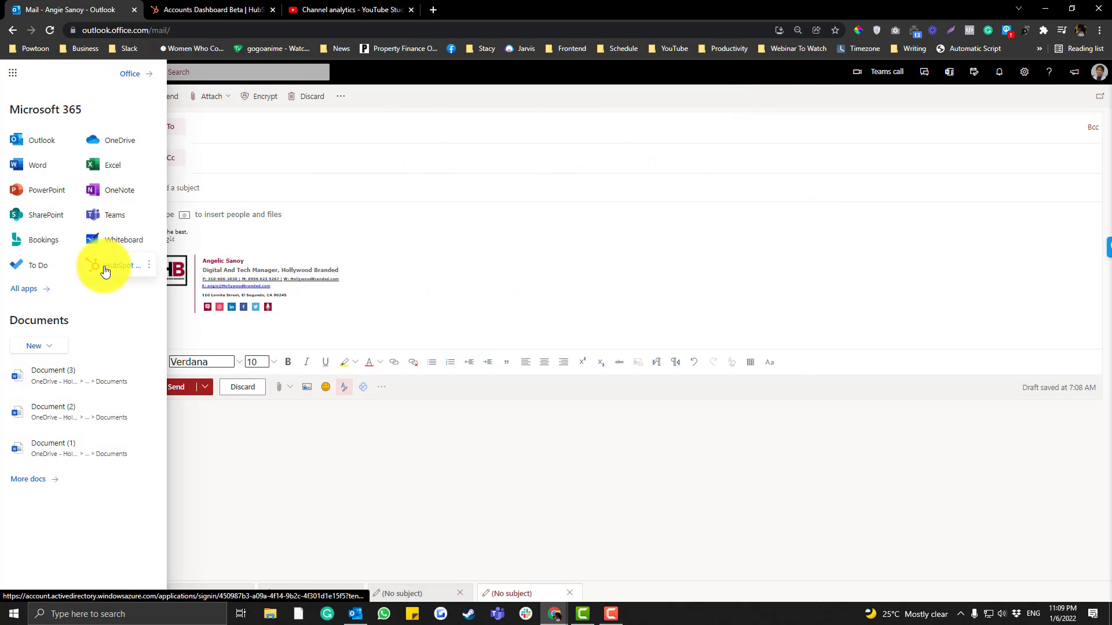
{"action": "left_click", "coordinate": [144, 30]}
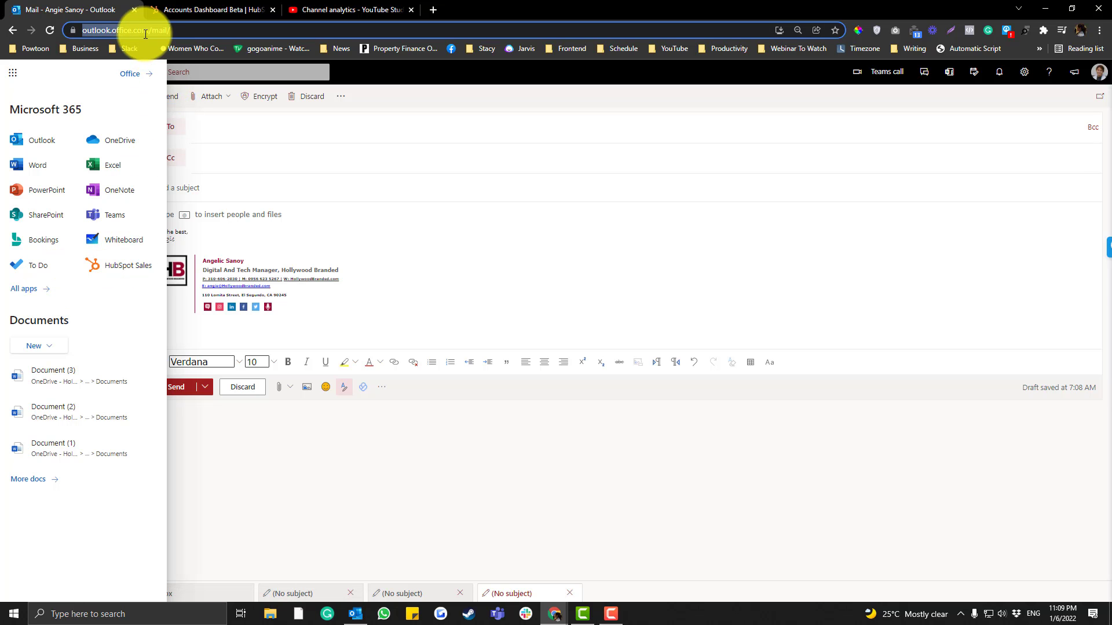
Reload Outlook and open the Add-ins store from the Microsoft 365 All apps list
{"action": "key", "text": "Return"}
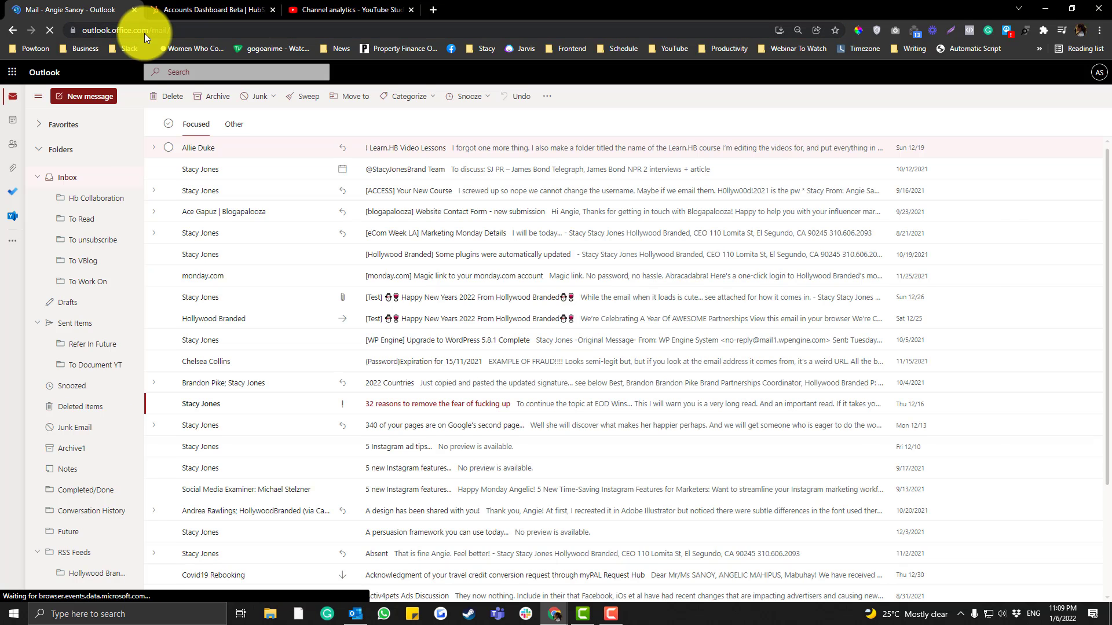
{"action": "left_click", "coordinate": [11, 79]}
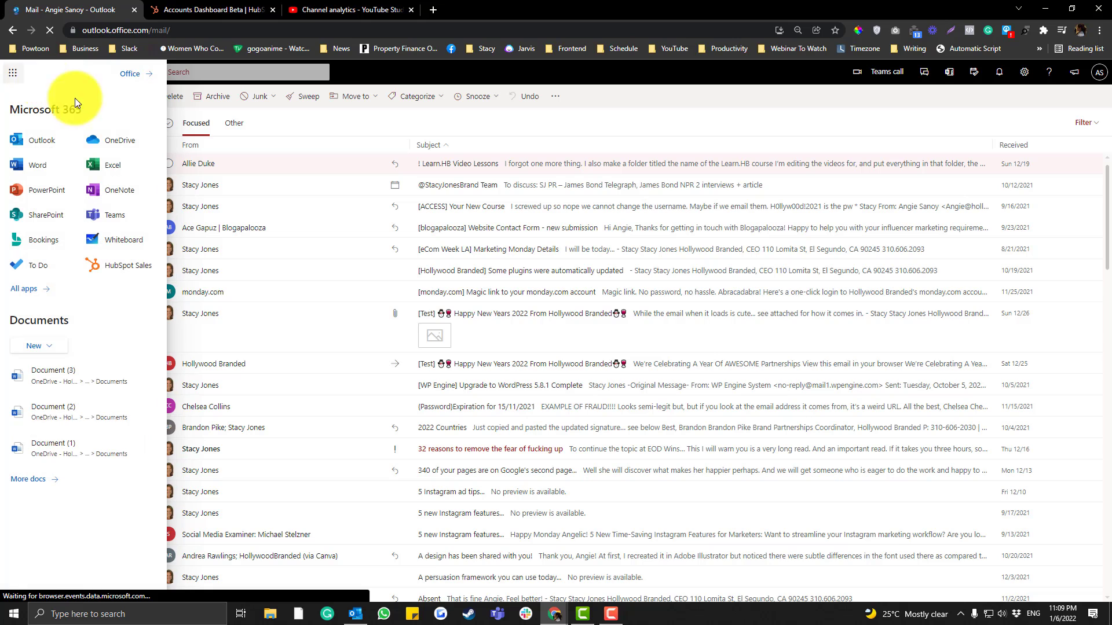
{"action": "left_click", "coordinate": [33, 289]}
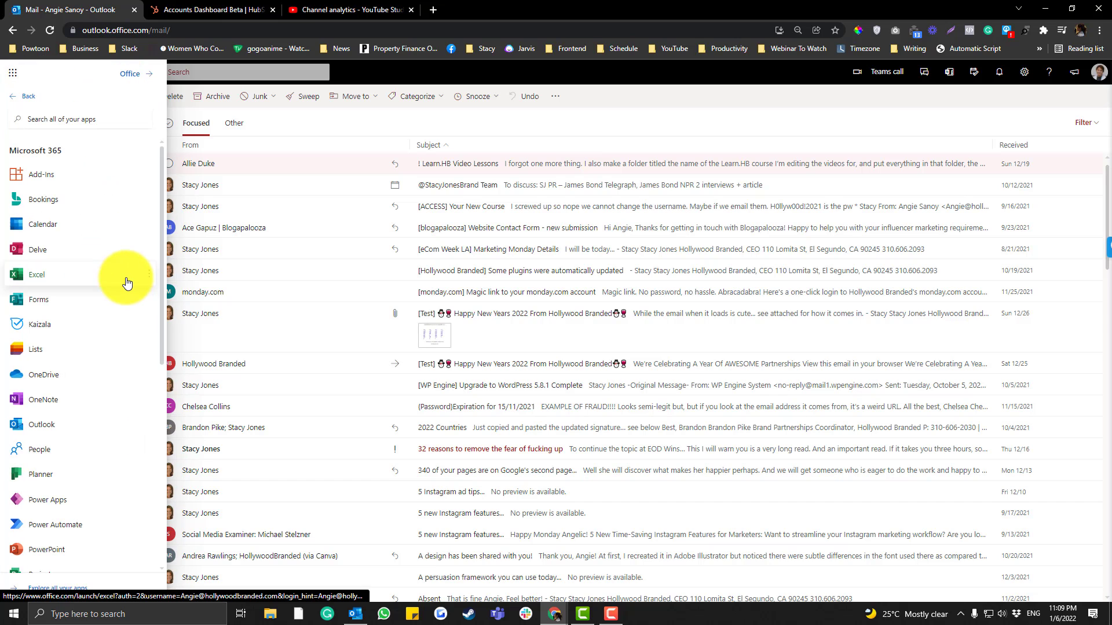
{"action": "left_click", "coordinate": [29, 174]}
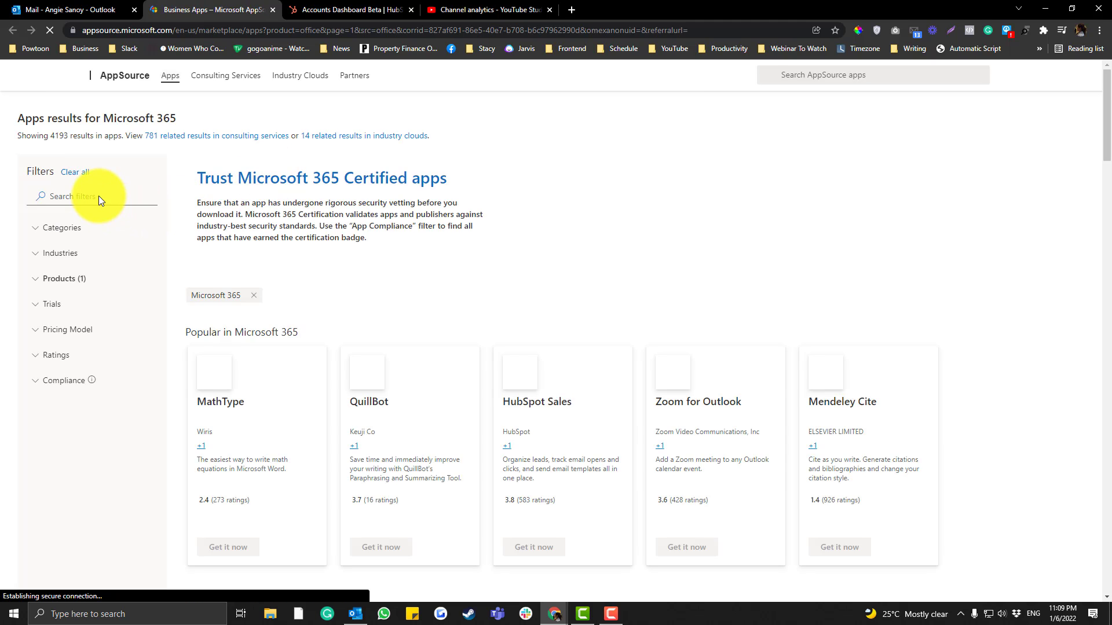
Filter the AppSource listings by 'hub', choose Get it now on HubSpot Sales, and start the account sign-in
{"action": "left_click", "coordinate": [99, 195]}
{"action": "type", "text": "hubspot"}
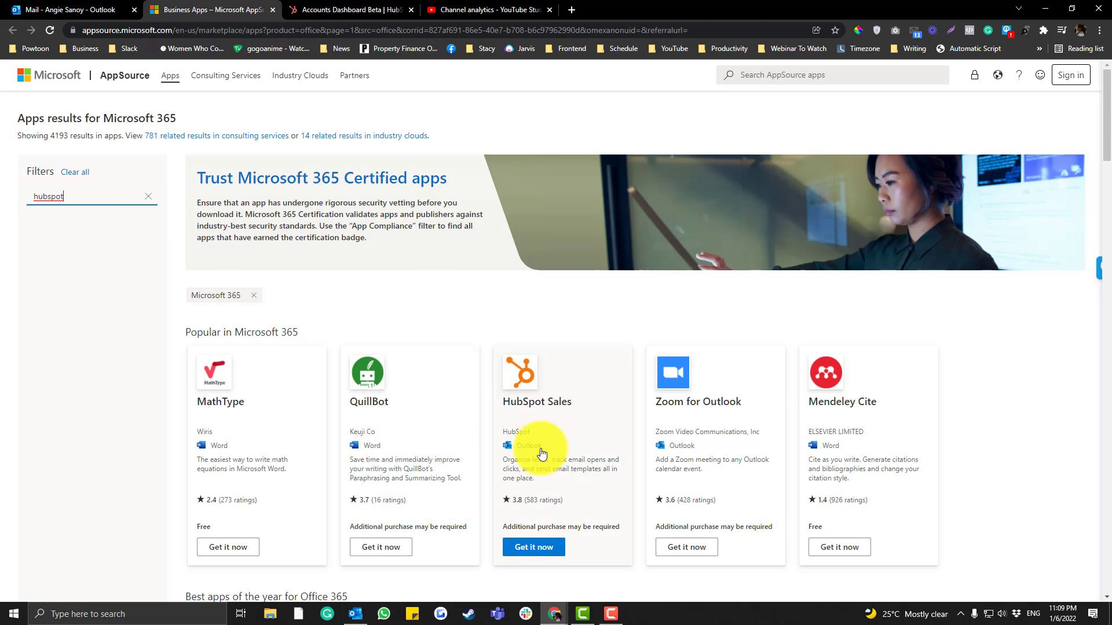
{"action": "left_click", "coordinate": [528, 546]}
{"action": "left_click", "coordinate": [459, 354]}
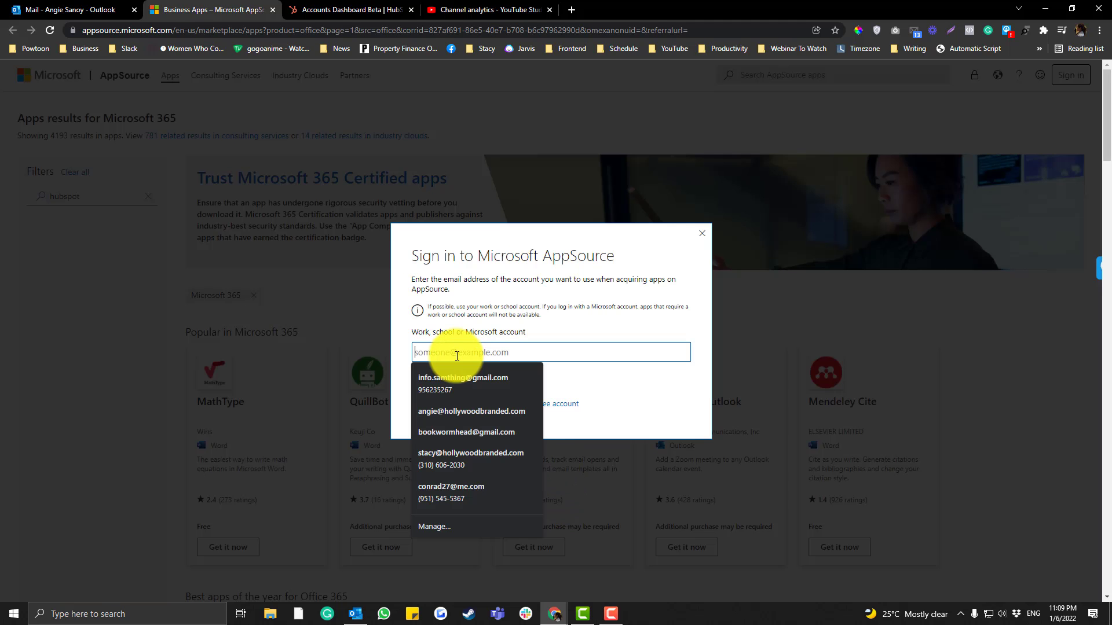
Back in the Outlook mailbox, start a new message and open the Get Add-ins store
{"action": "left_click", "coordinate": [26, 10]}
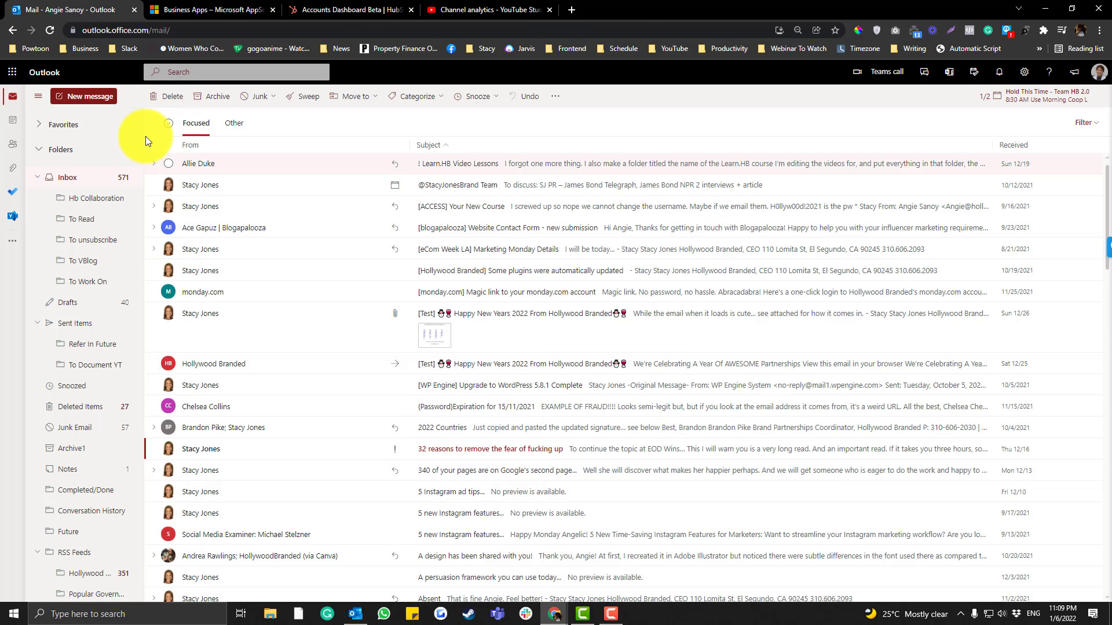
{"action": "left_click", "coordinate": [86, 96]}
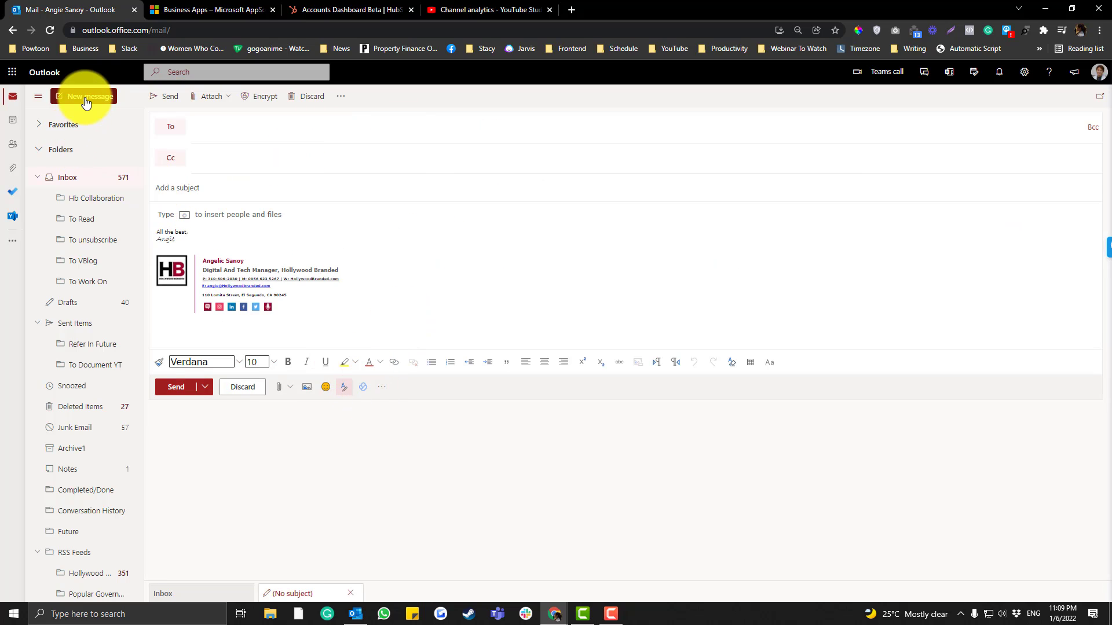
{"action": "left_click", "coordinate": [382, 388]}
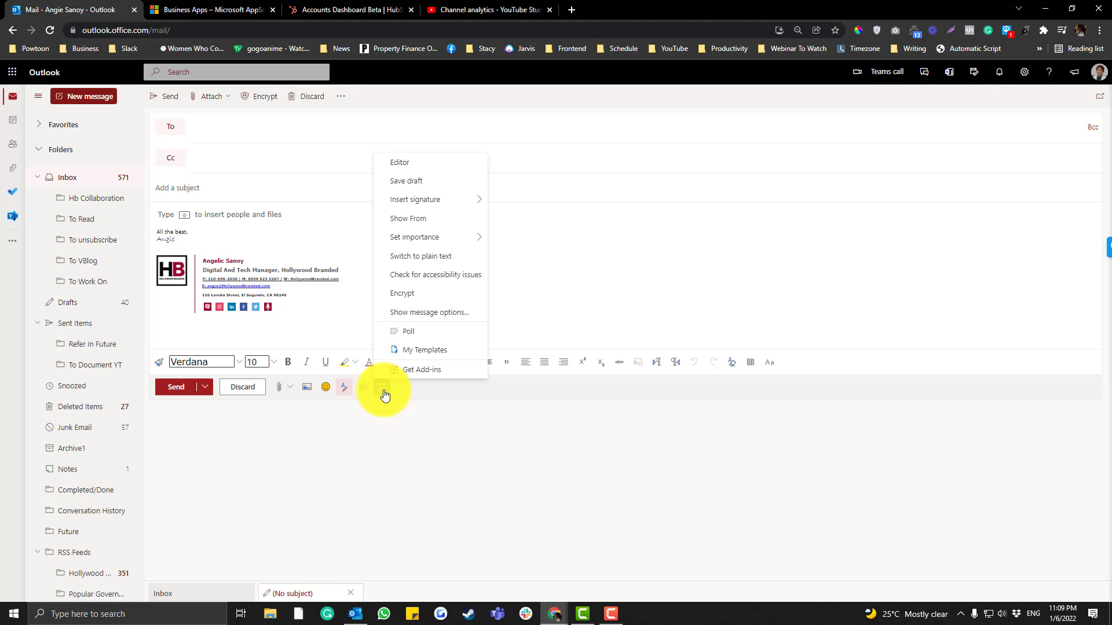
{"action": "left_click", "coordinate": [398, 371]}
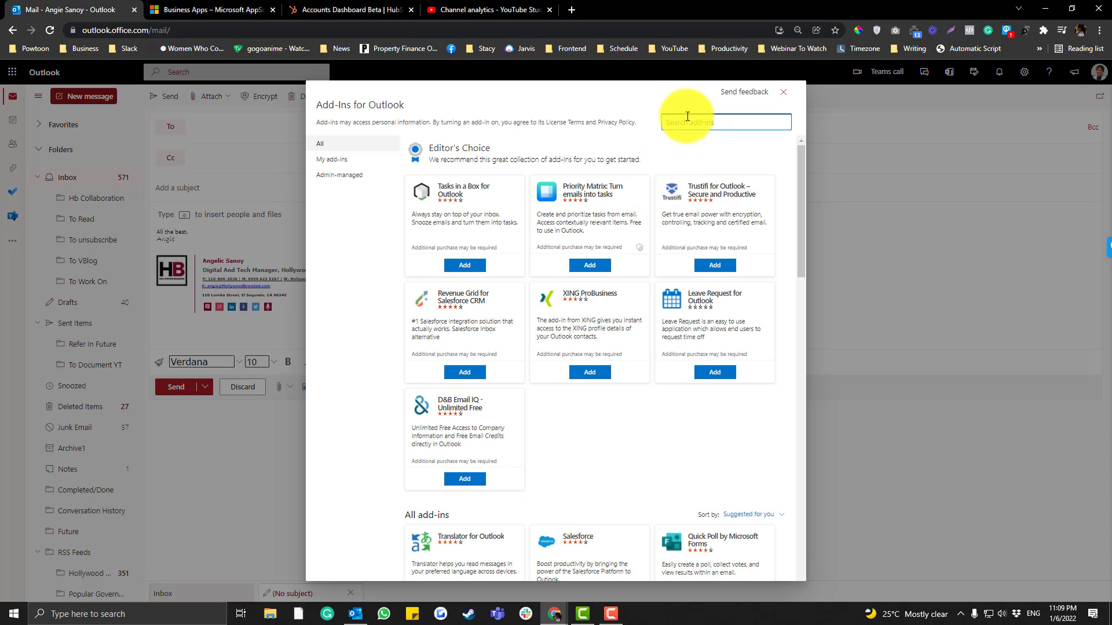
Search the store for 'hubspot', add HubSpot Sales, accept the terms and close the store
{"action": "type", "text": "hubs"}
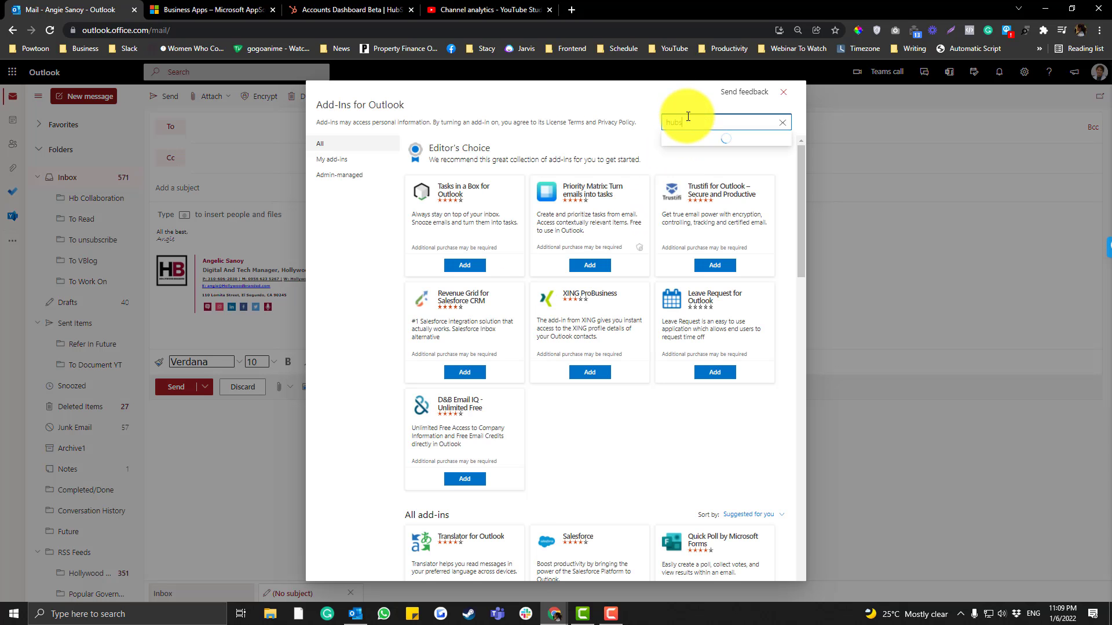
{"action": "type", "text": "pot"}
{"action": "key", "text": "Return"}
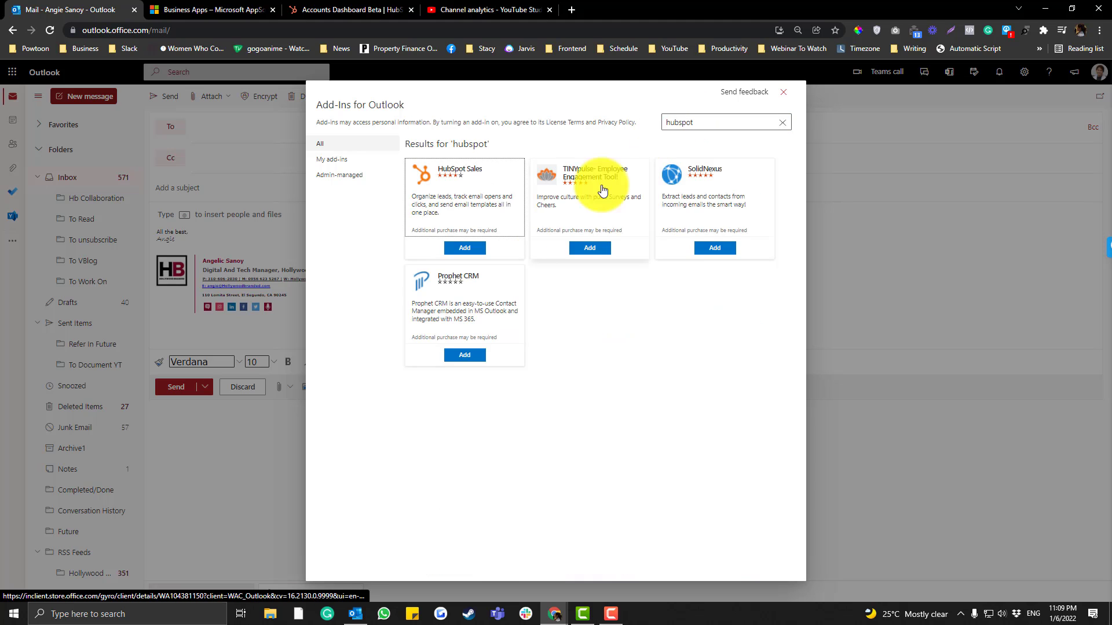
{"action": "left_click", "coordinate": [465, 248]}
{"action": "left_click", "coordinate": [636, 239]}
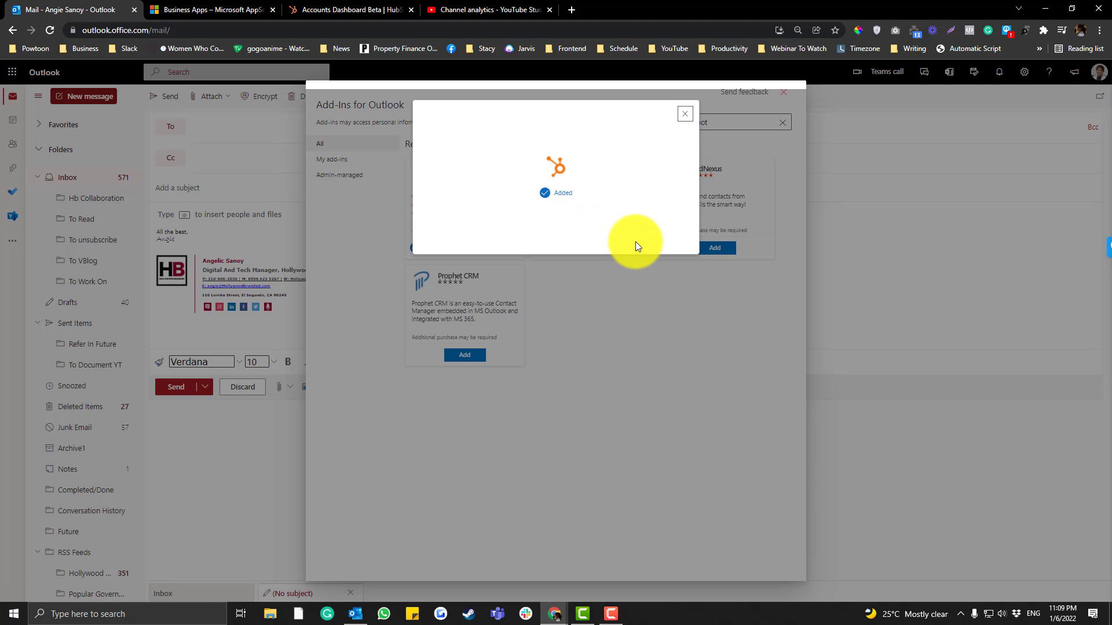
{"action": "left_click", "coordinate": [684, 114]}
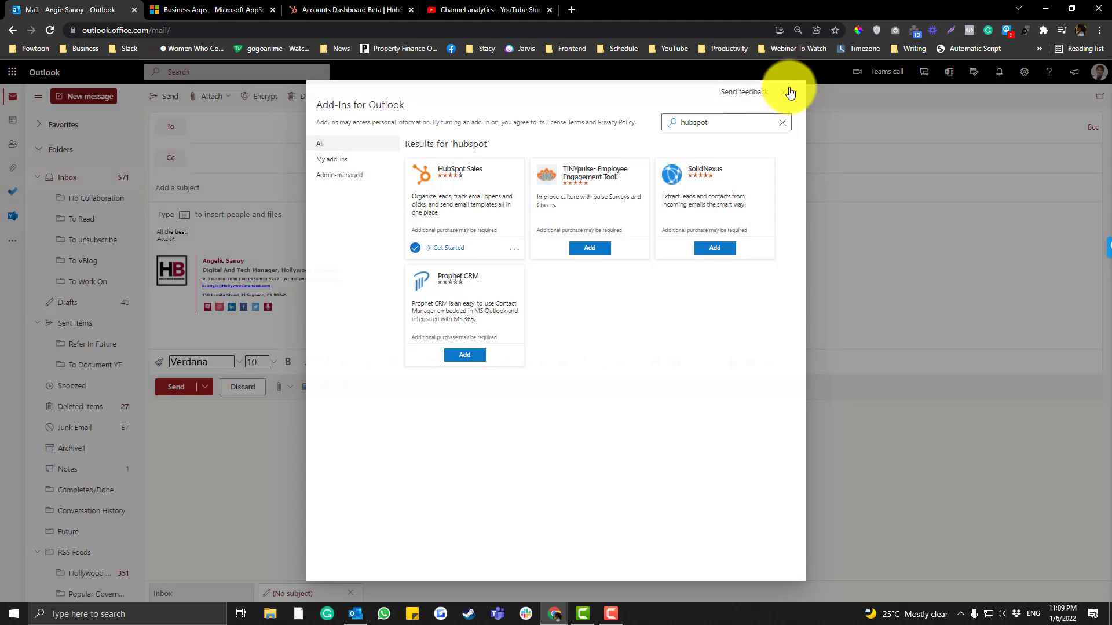
{"action": "left_click", "coordinate": [790, 92]}
{"action": "left_click", "coordinate": [381, 387]}
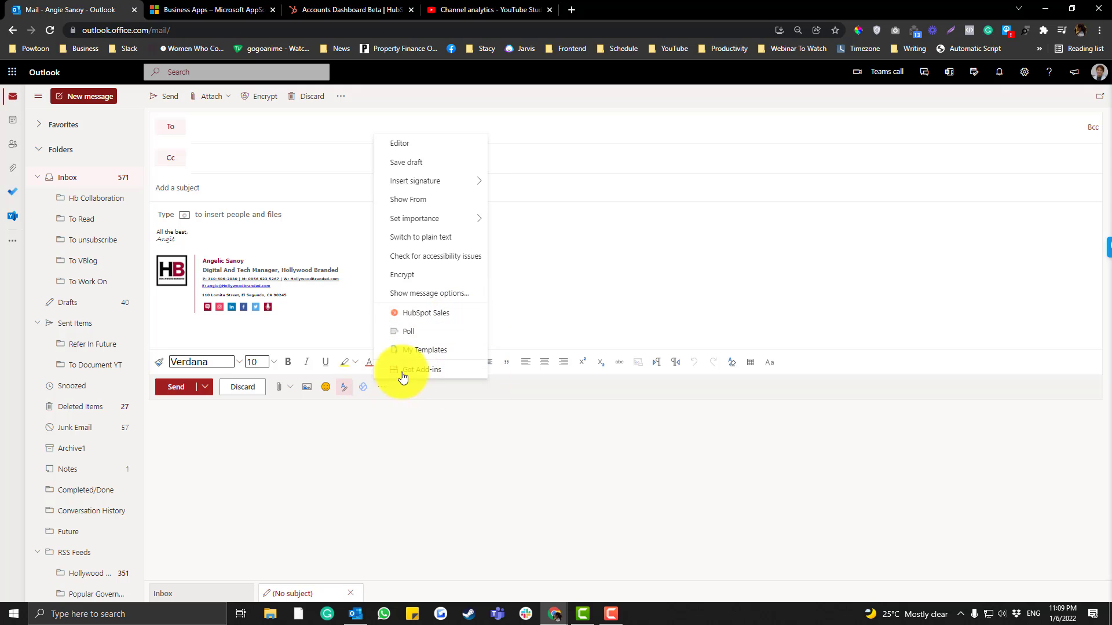
Open the HubSpot Sales pane for the draft and briefly view its add-in settings
{"action": "left_click", "coordinate": [420, 314]}
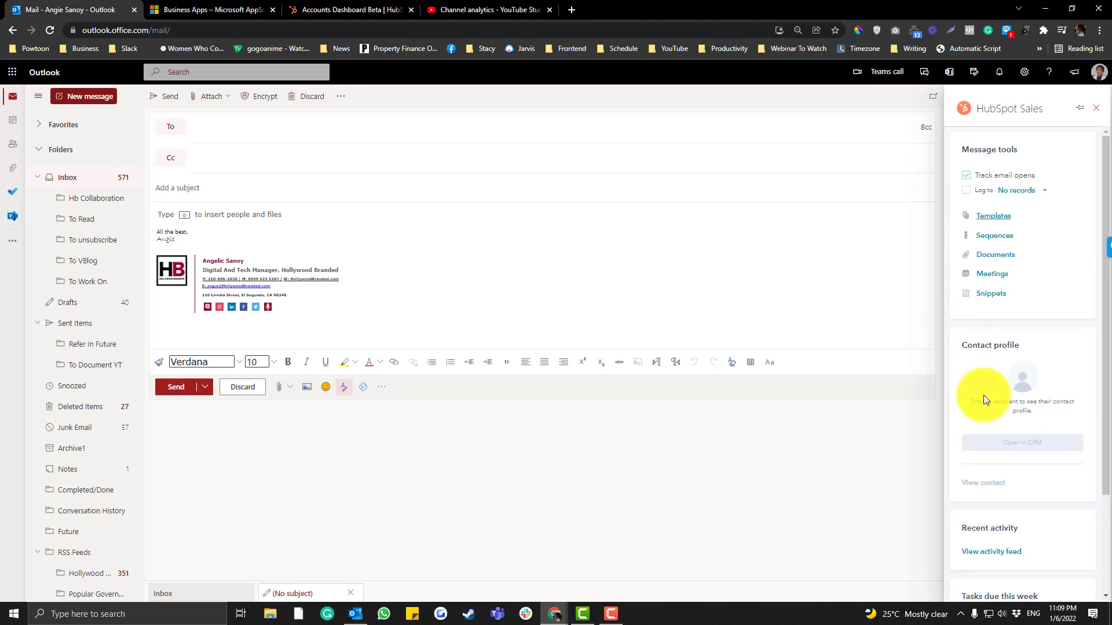
{"action": "scroll", "coordinate": [983, 463], "scroll_direction": "down", "scroll_amount": 3}
{"action": "scroll", "coordinate": [984, 518], "scroll_direction": "up", "scroll_amount": 2}
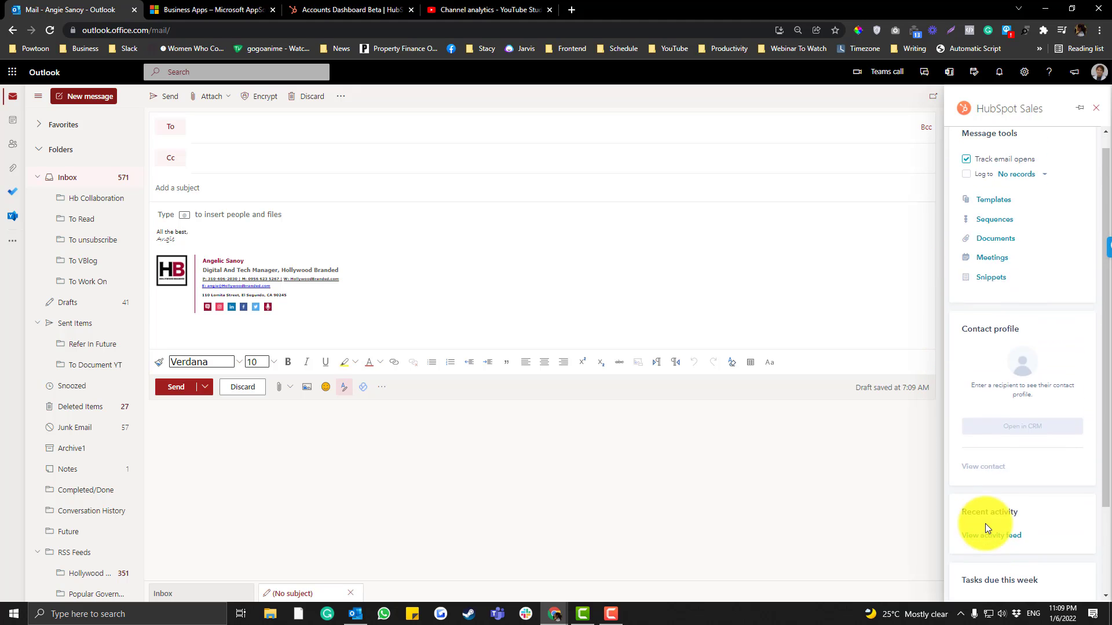
{"action": "scroll", "coordinate": [985, 524], "scroll_direction": "down", "scroll_amount": 2}
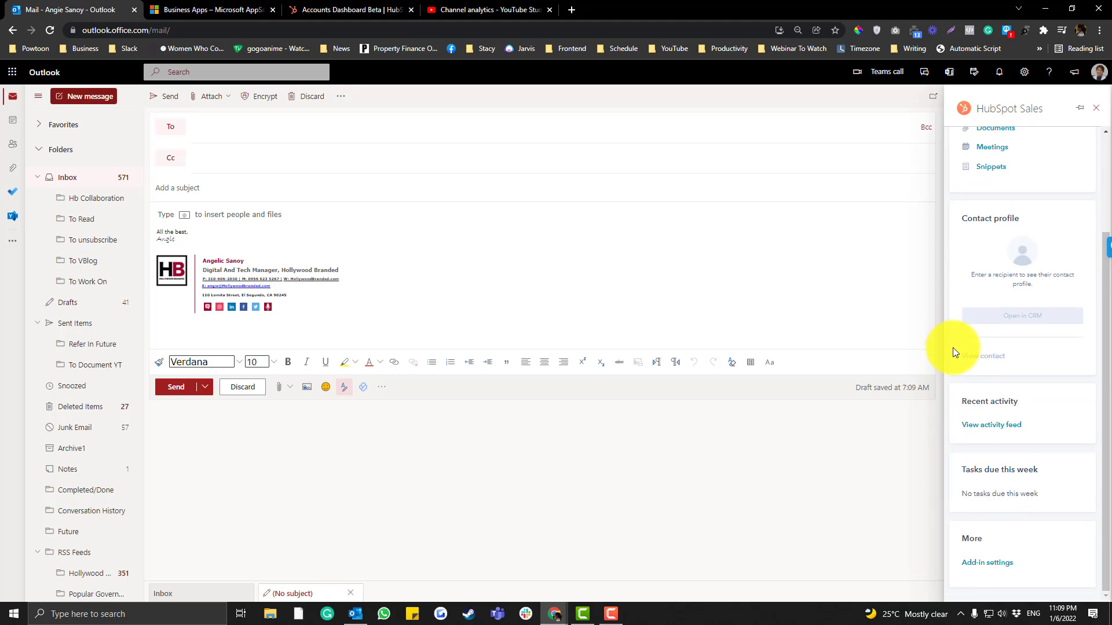
{"action": "left_click", "coordinate": [984, 563]}
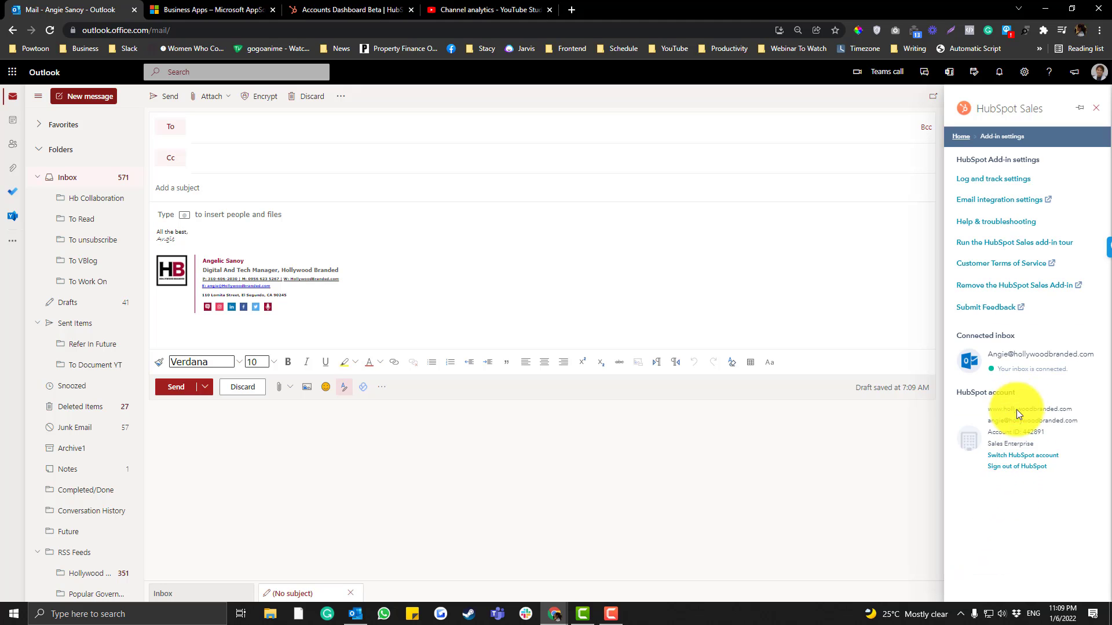
{"action": "left_click", "coordinate": [962, 139]}
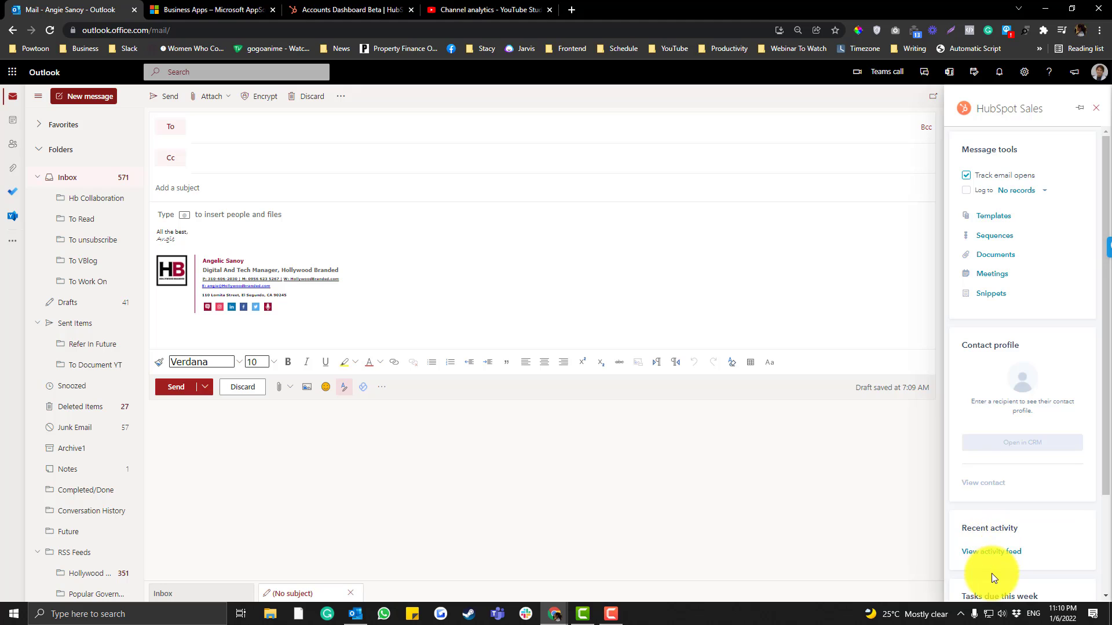
Review the Log and track settings, then return to the add-in settings overview
{"action": "scroll", "coordinate": [991, 573], "scroll_direction": "down", "scroll_amount": 2}
{"action": "left_click", "coordinate": [991, 573]}
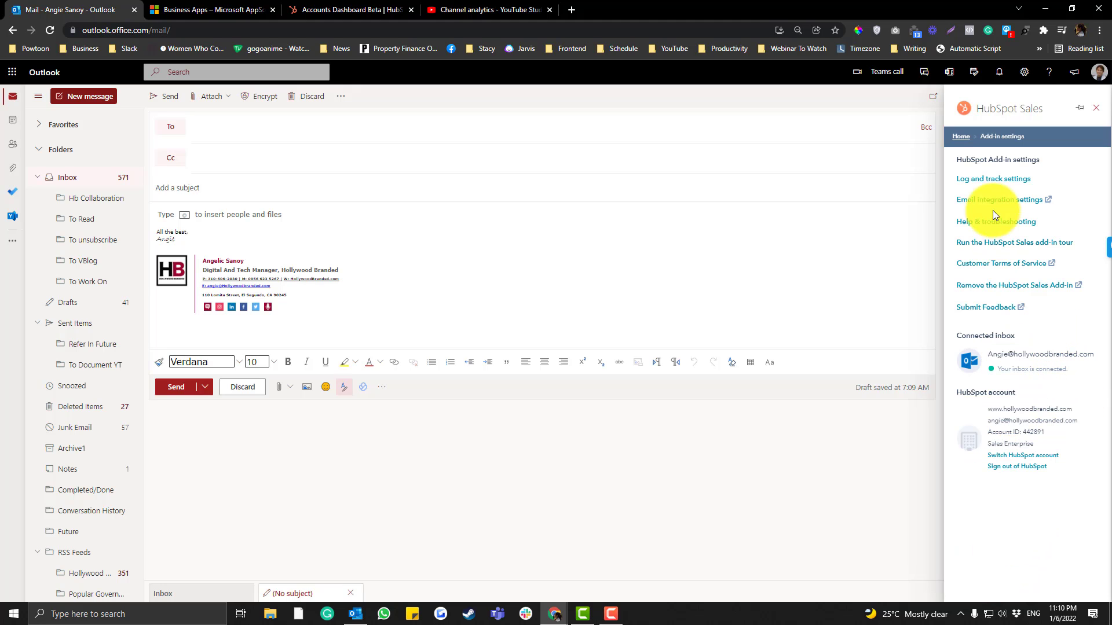
{"action": "left_click", "coordinate": [987, 178]}
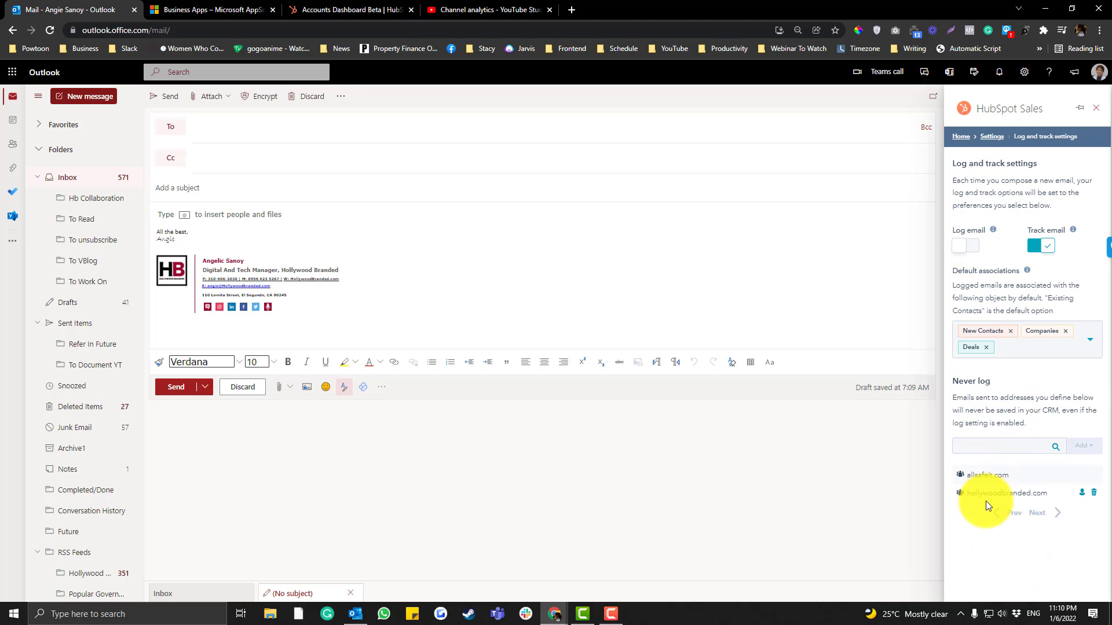
{"action": "left_click", "coordinate": [991, 137]}
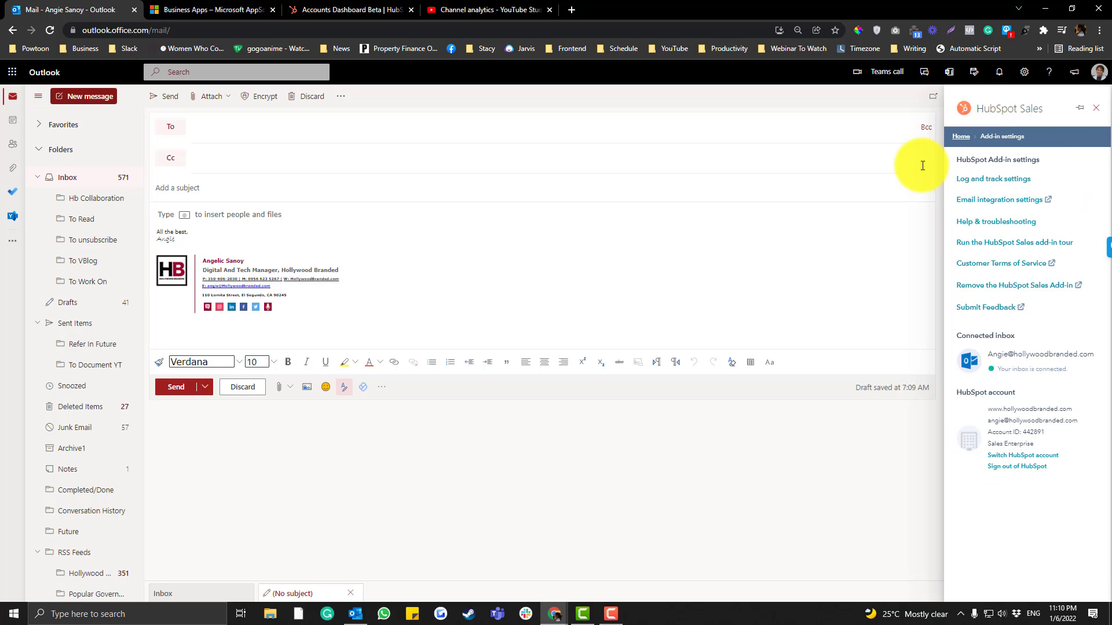
Address the message to the suggested contact matching 'info'
{"action": "left_click", "coordinate": [271, 124]}
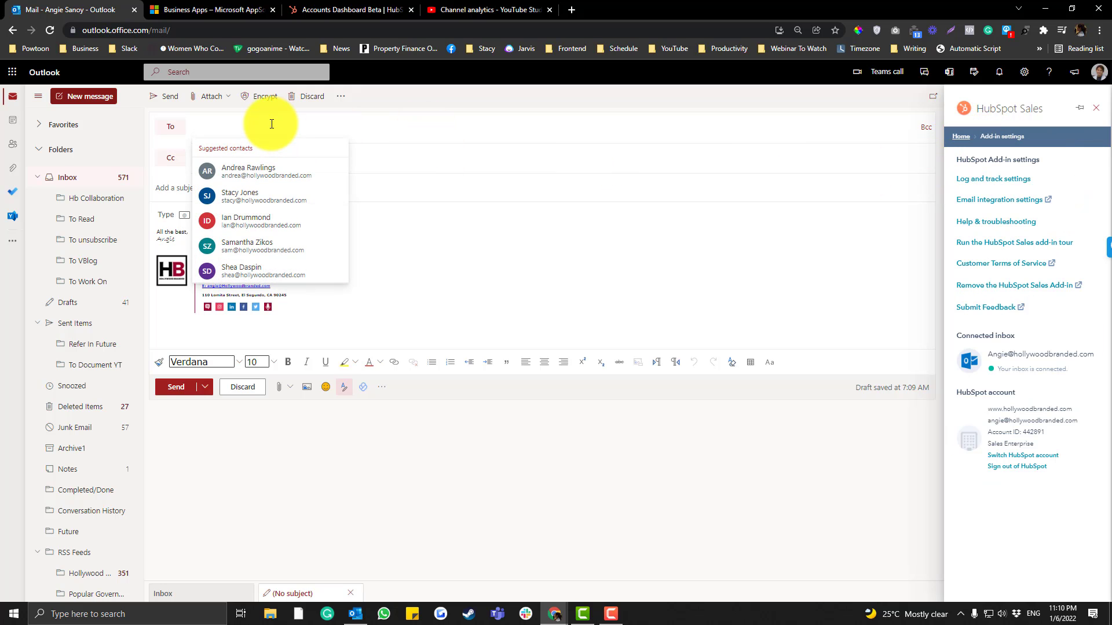
{"action": "type", "text": "in"}
{"action": "key", "text": "BackSpace"}
{"action": "key", "text": "BackSpace"}
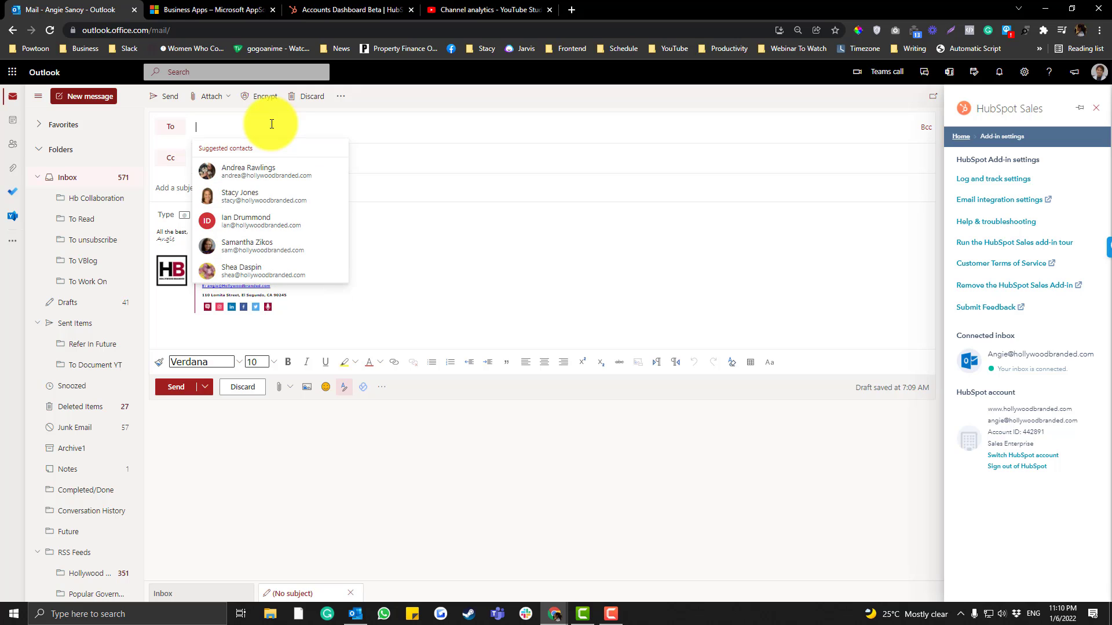
{"action": "type", "text": "info"}
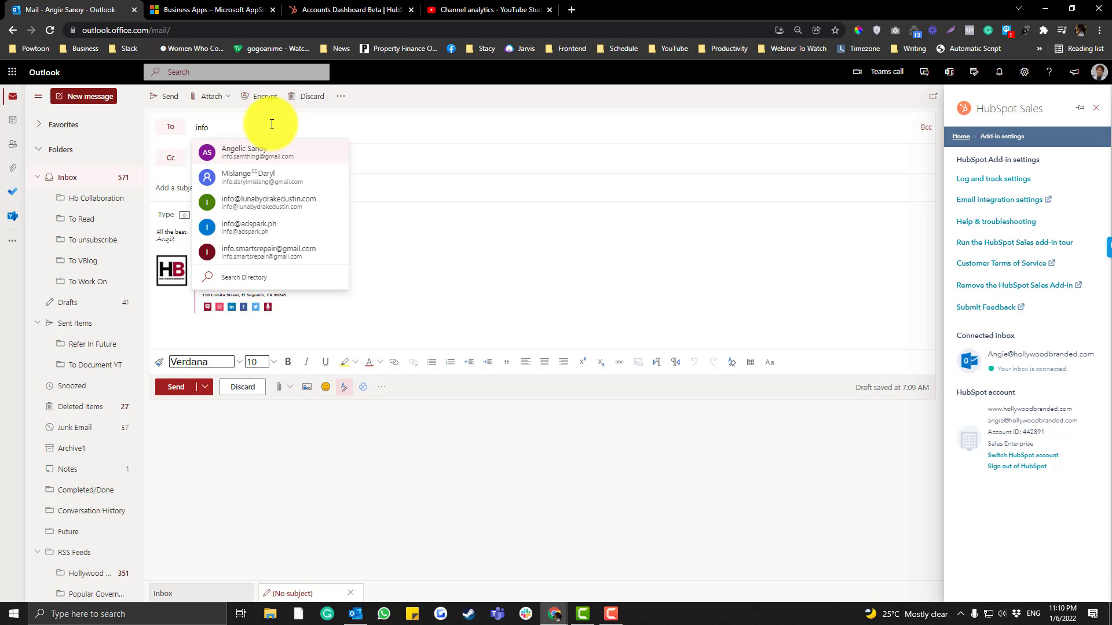
{"action": "left_click", "coordinate": [262, 150]}
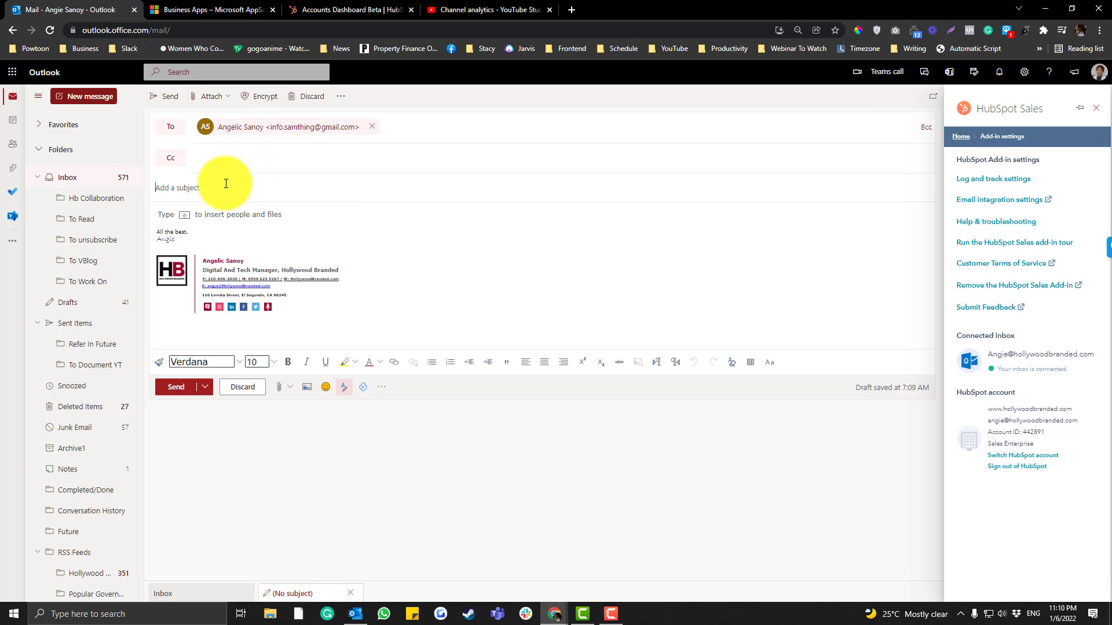
Add subject 'personal test' and body 'test 1', then send the email
{"action": "left_click", "coordinate": [225, 183]}
{"action": "type", "text": "personal test"}
{"action": "left_click", "coordinate": [225, 213]}
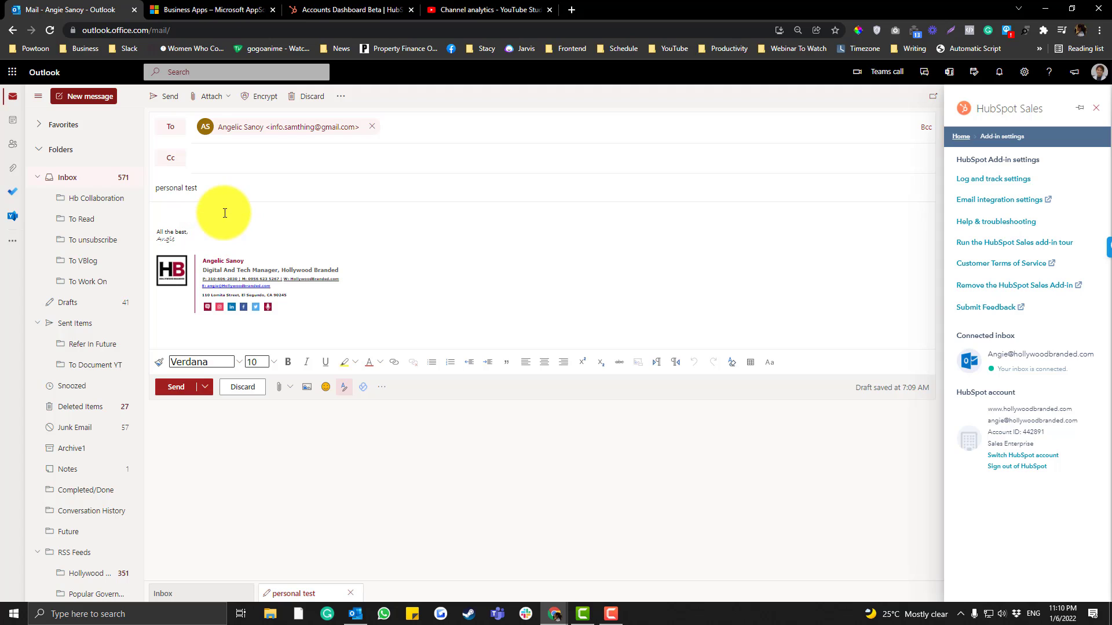
{"action": "type", "text": "test 1"}
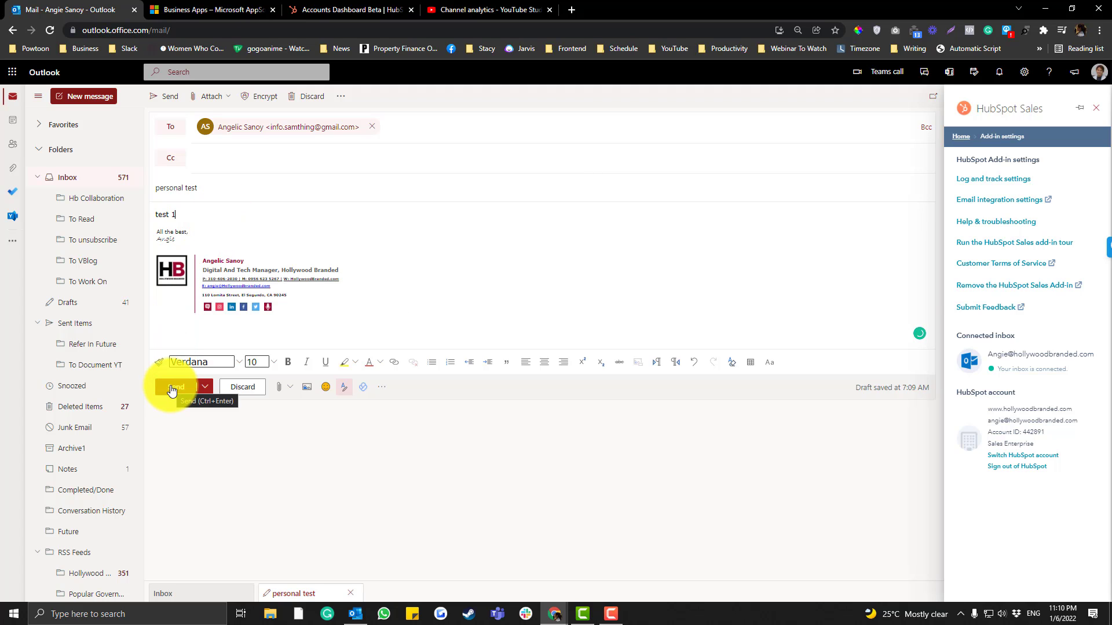
{"action": "left_click", "coordinate": [174, 388]}
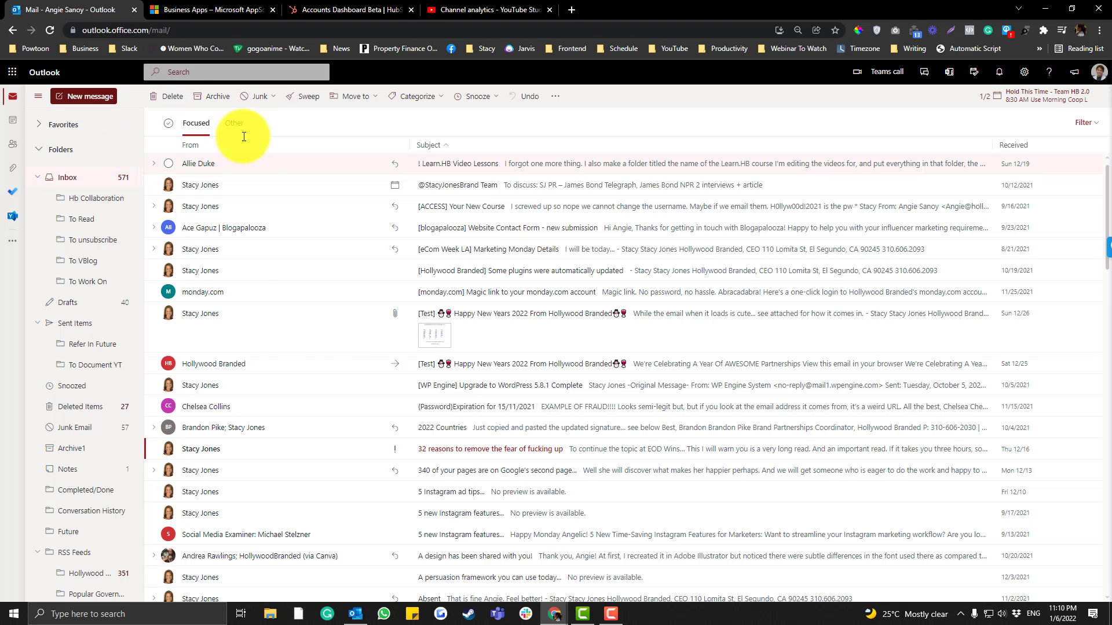
Draft a new email to the 'info' contact with subject and body 'test 1'
{"action": "key", "text": "n"}
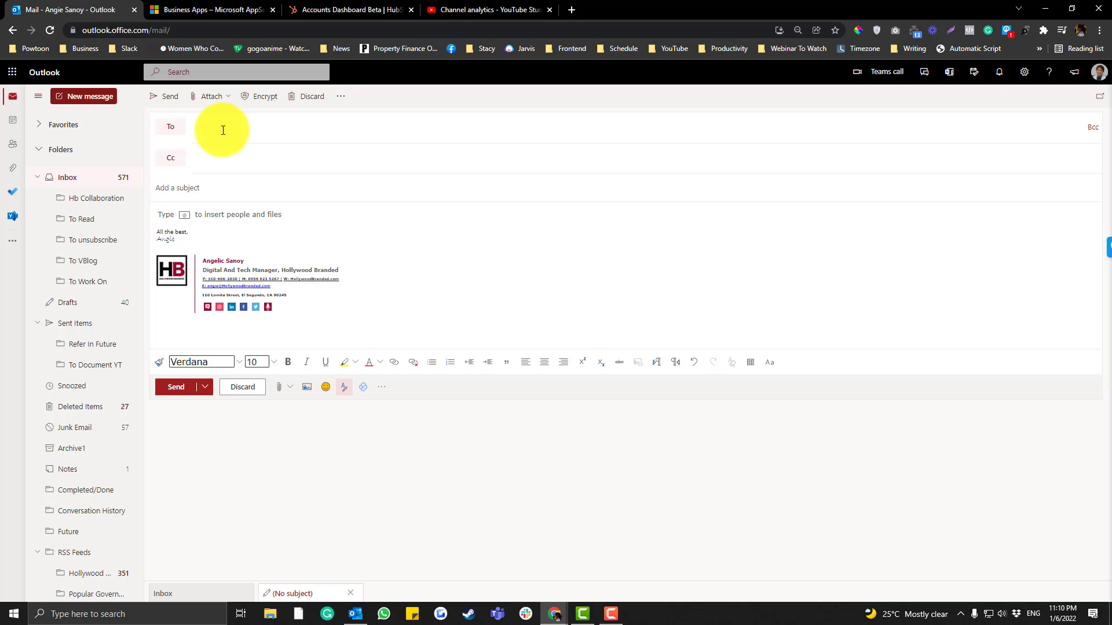
{"action": "left_click", "coordinate": [223, 130]}
{"action": "type", "text": "info"}
{"action": "left_click", "coordinate": [235, 152]}
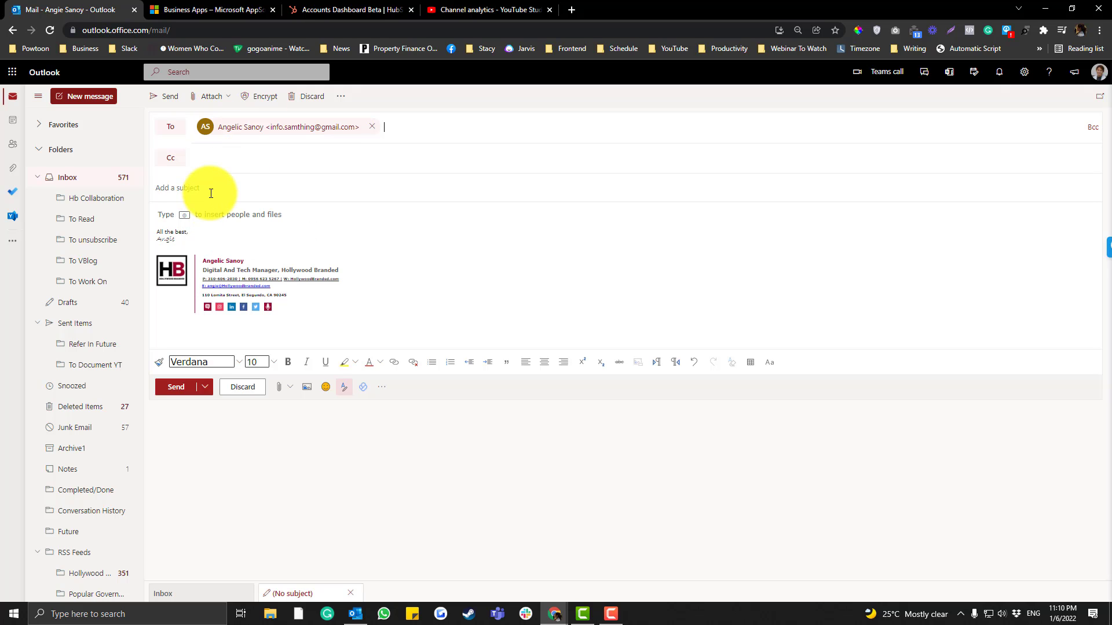
{"action": "left_click", "coordinate": [211, 194]}
{"action": "type", "text": "test 1"}
{"action": "left_click", "coordinate": [210, 221]}
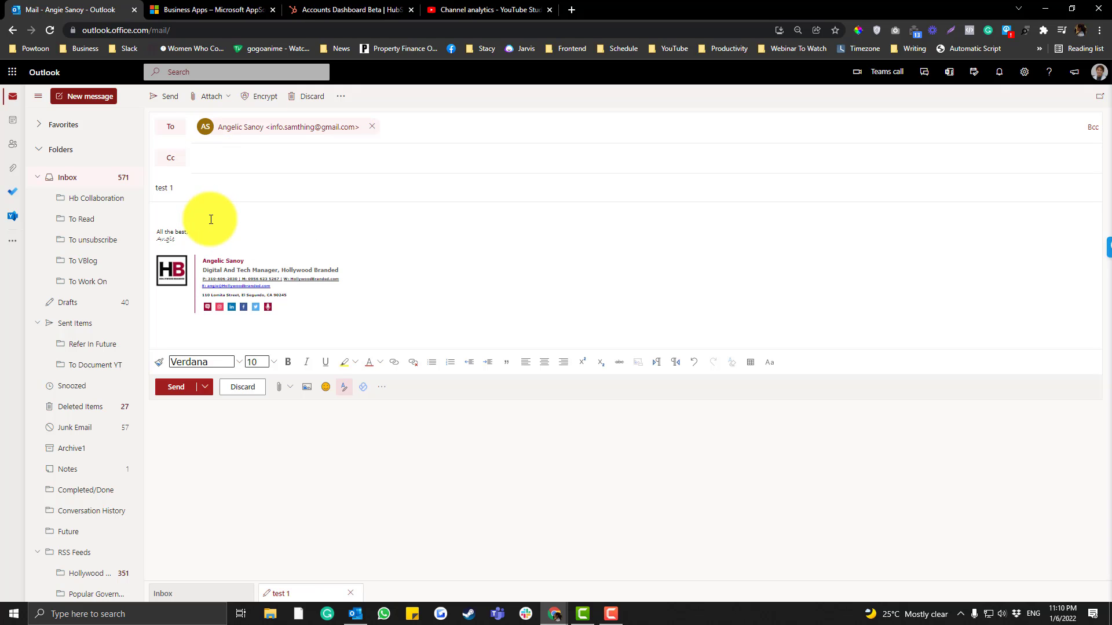
{"action": "type", "text": "test 1"}
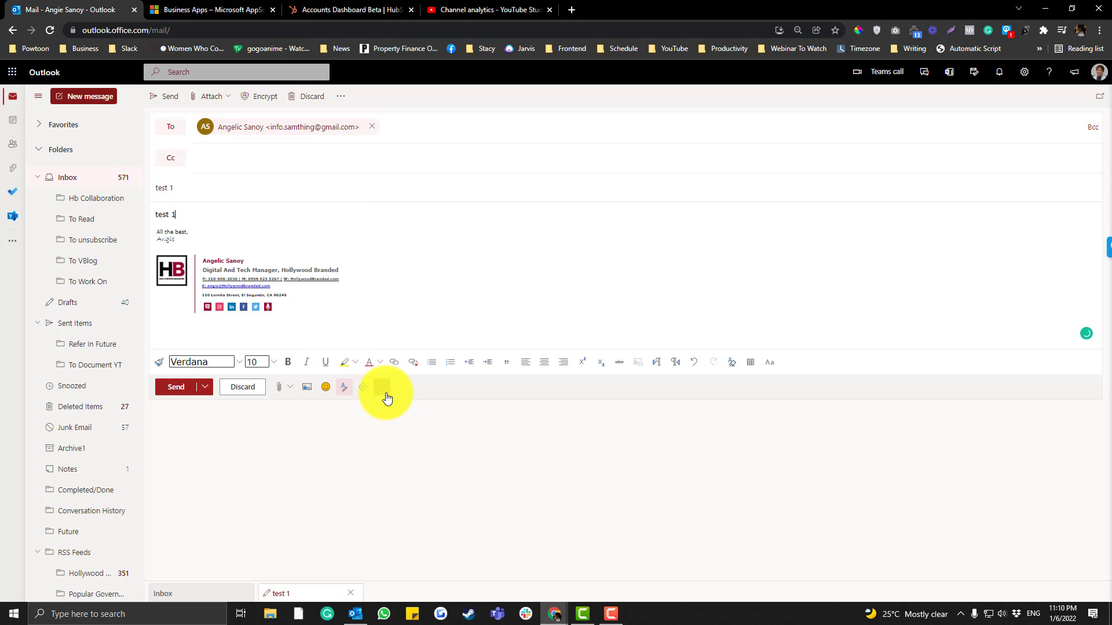
Open the HubSpot Sales pane beside the draft
{"action": "left_click", "coordinate": [382, 387]}
{"action": "left_click", "coordinate": [409, 314]}
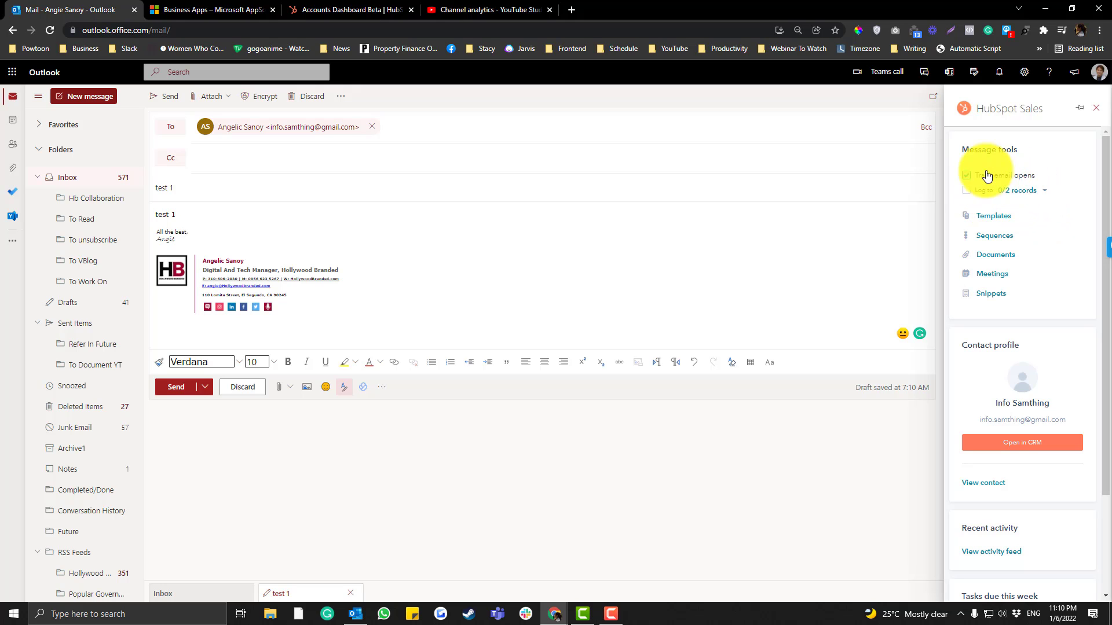
{"action": "scroll", "coordinate": [1017, 404], "scroll_direction": "down", "scroll_amount": 4}
Tick Existing Contacts under Default associations in Log and track settings, then return to HubSpot Home
{"action": "left_click", "coordinate": [992, 566]}
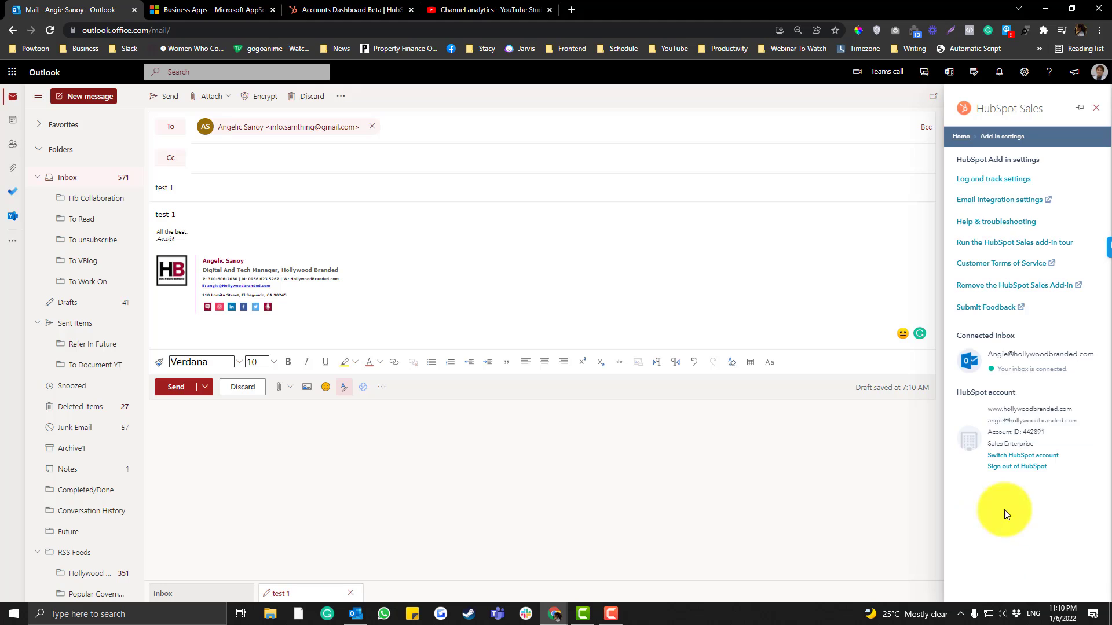
{"action": "left_click", "coordinate": [1000, 179]}
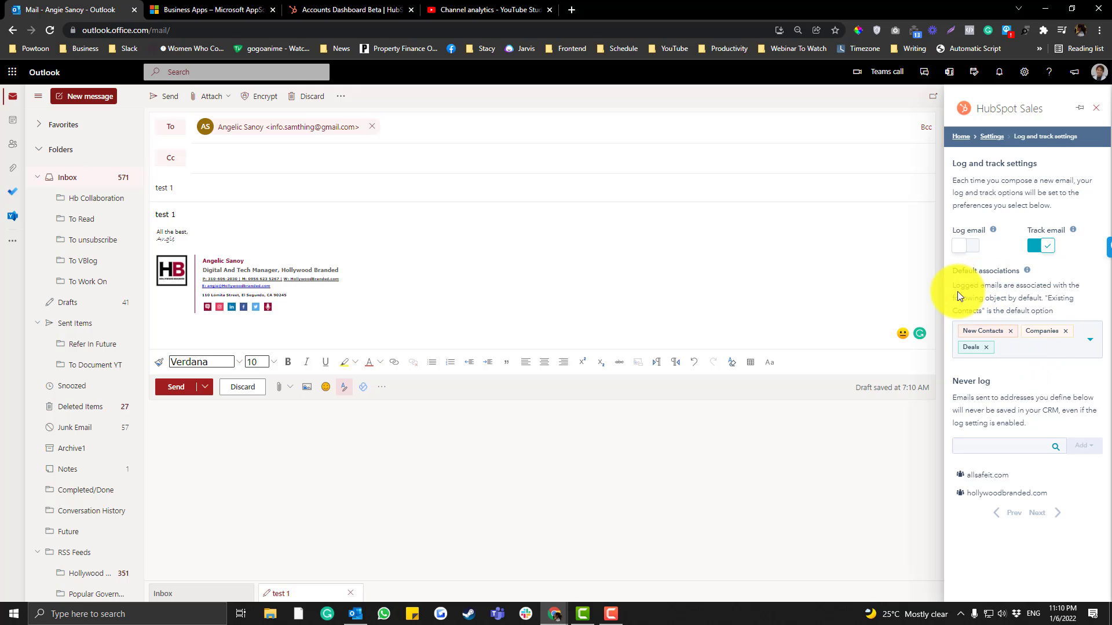
{"action": "left_click", "coordinate": [1036, 364]}
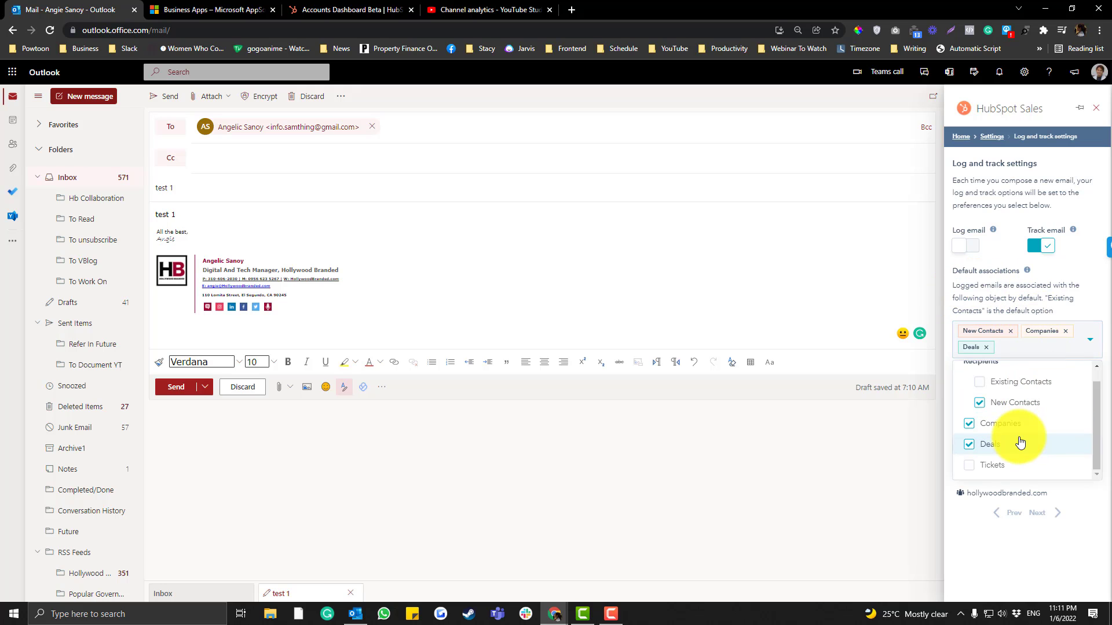
{"action": "scroll", "coordinate": [1030, 417], "scroll_direction": "up", "scroll_amount": 1}
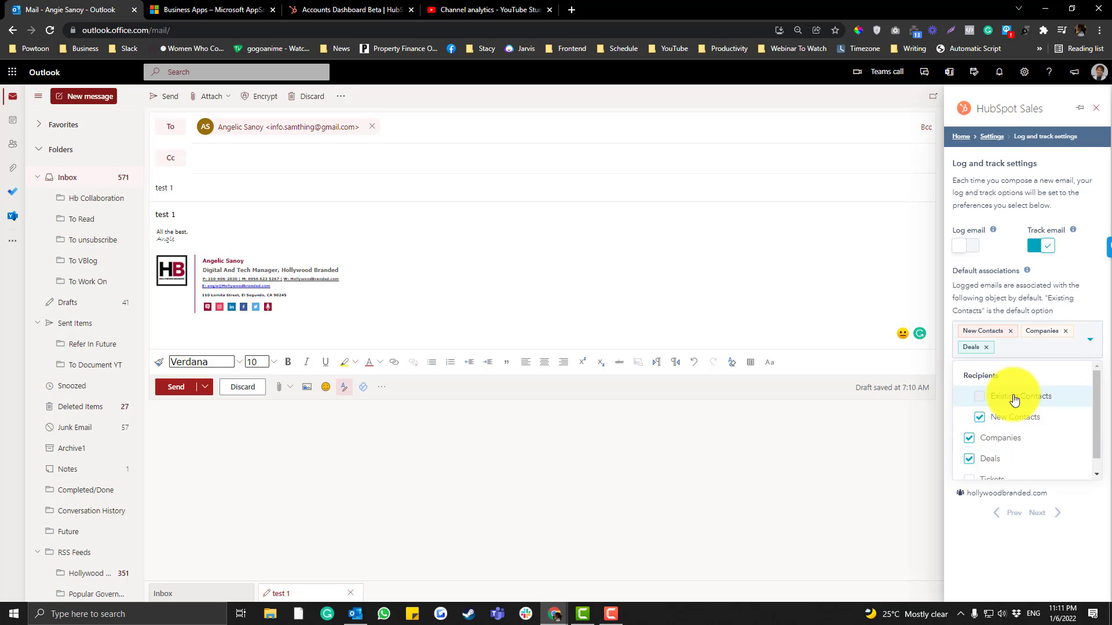
{"action": "left_click", "coordinate": [1020, 396]}
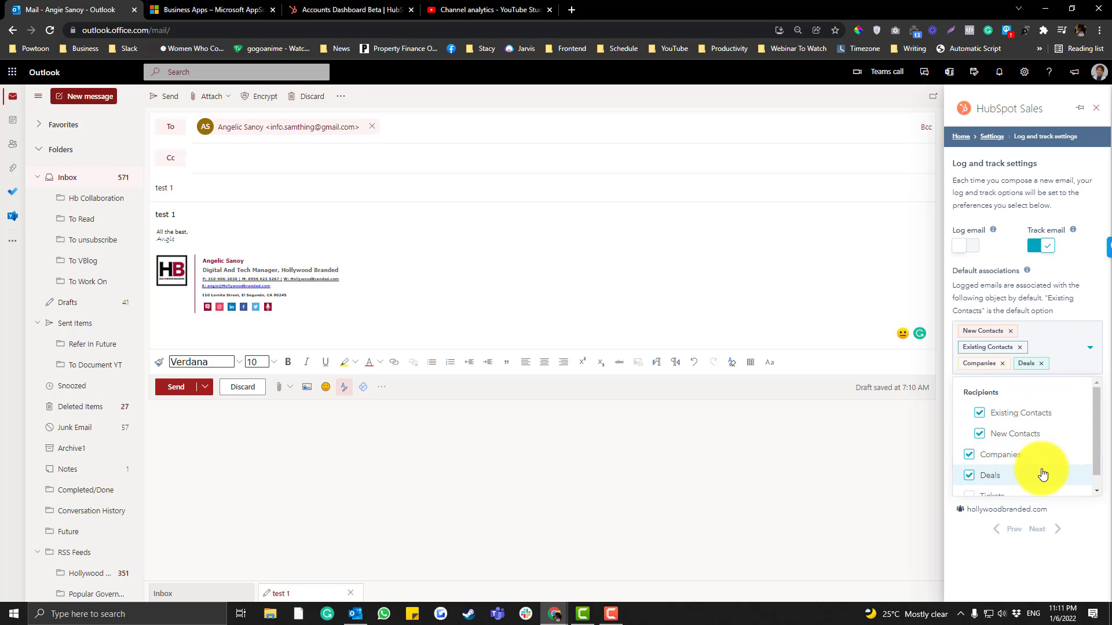
{"action": "left_click", "coordinate": [1068, 308]}
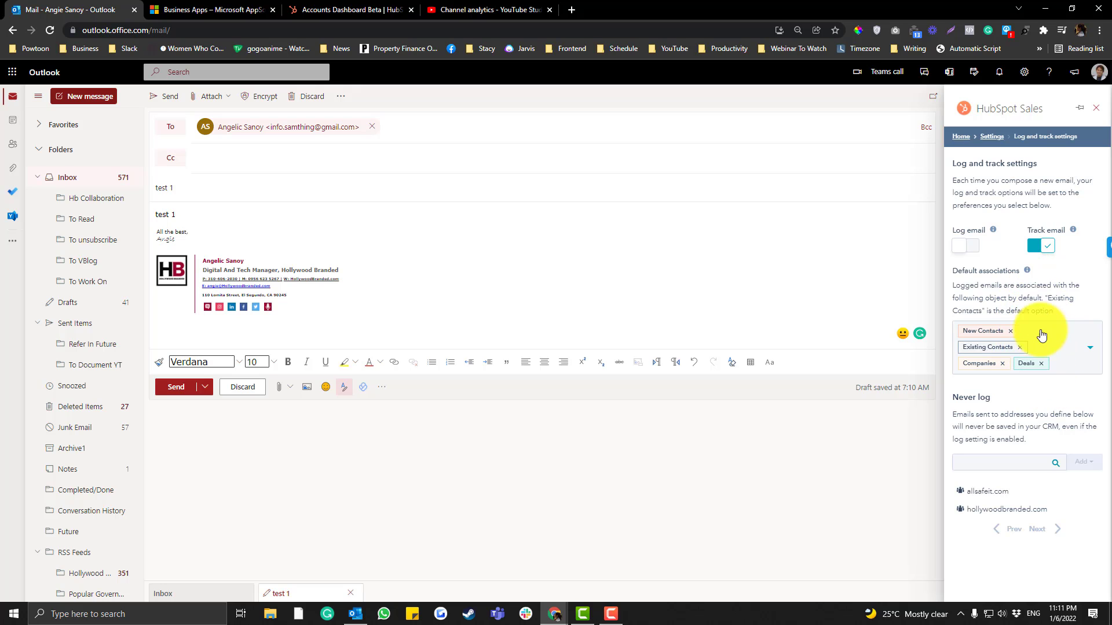
{"action": "left_click", "coordinate": [991, 137]}
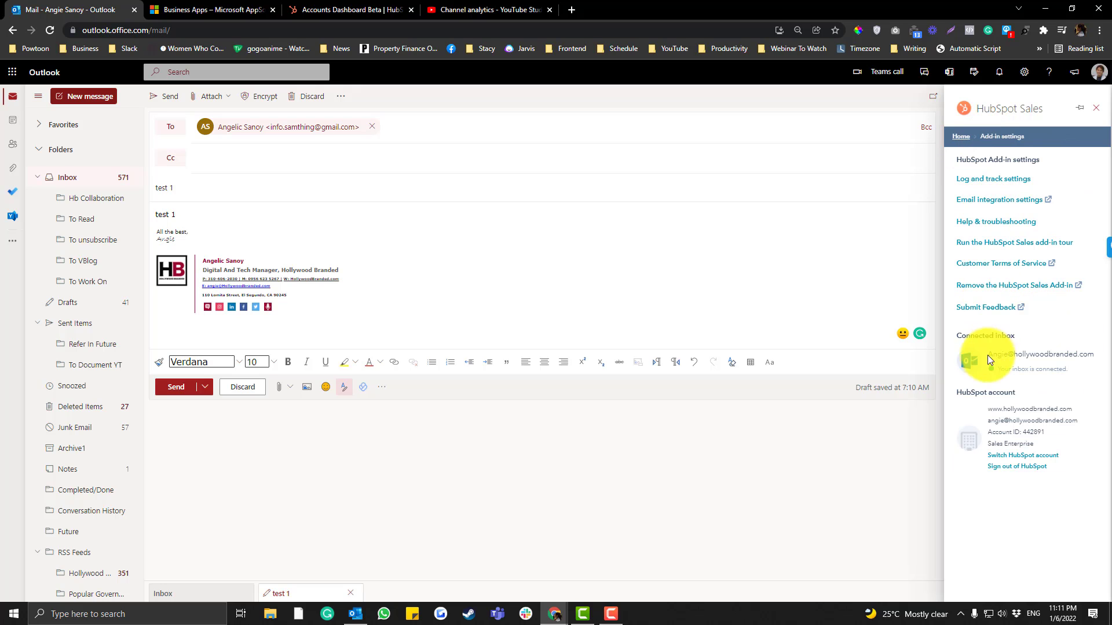
{"action": "left_click", "coordinate": [961, 136]}
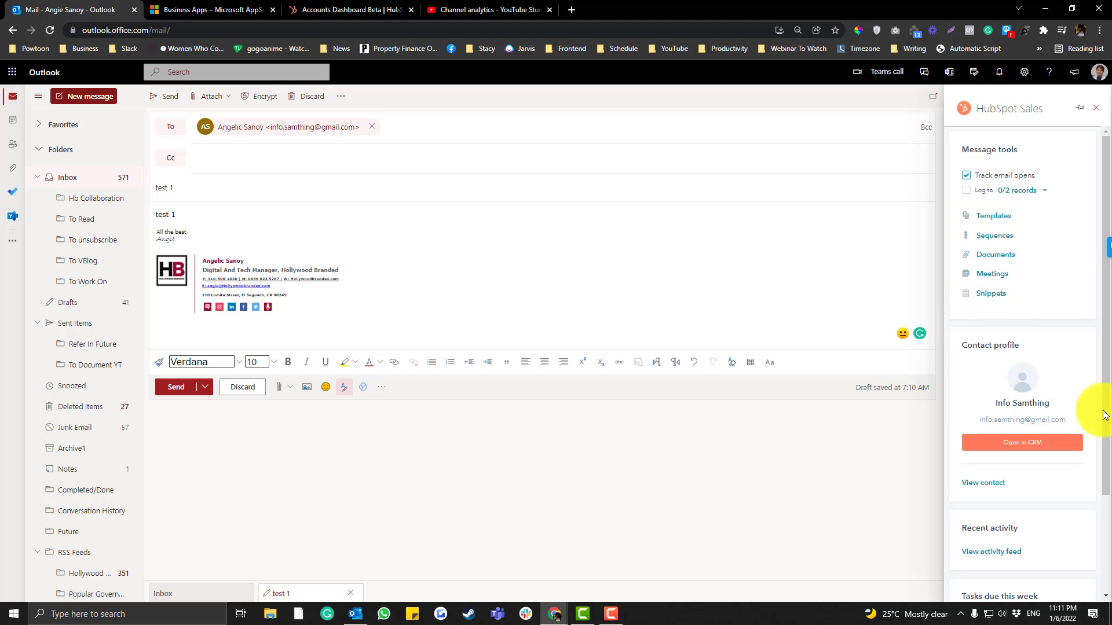
{"action": "scroll", "coordinate": [1035, 500], "scroll_direction": "down", "scroll_amount": 2}
{"action": "scroll", "coordinate": [1034, 500], "scroll_direction": "up", "scroll_amount": 2}
{"action": "scroll", "coordinate": [1034, 500], "scroll_direction": "down", "scroll_amount": 2}
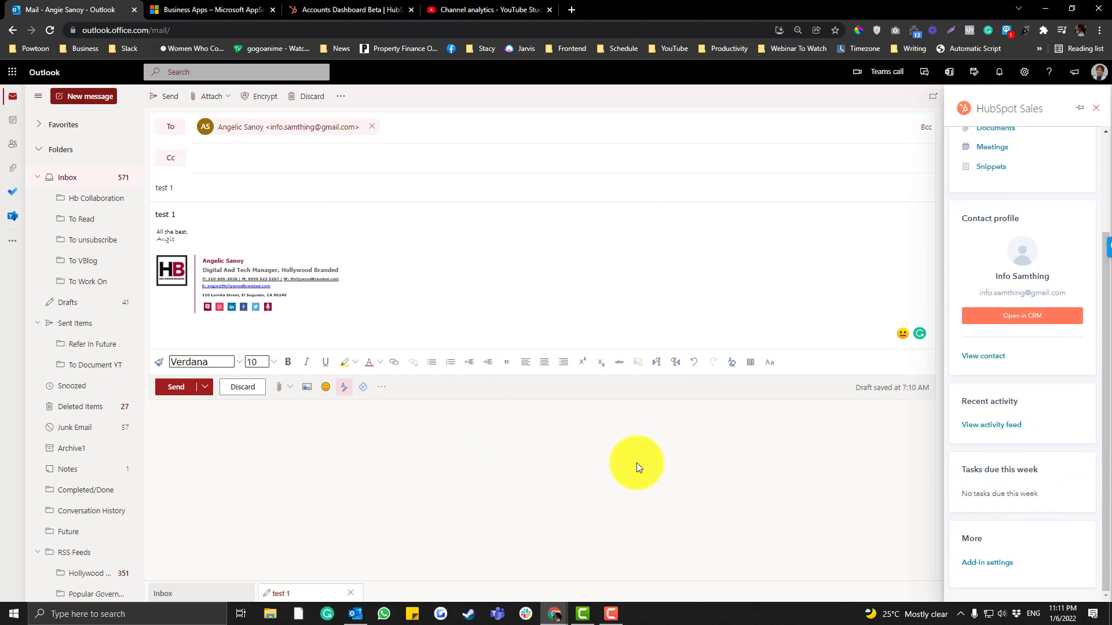
{"action": "scroll", "coordinate": [996, 411], "scroll_direction": "up", "scroll_amount": 2}
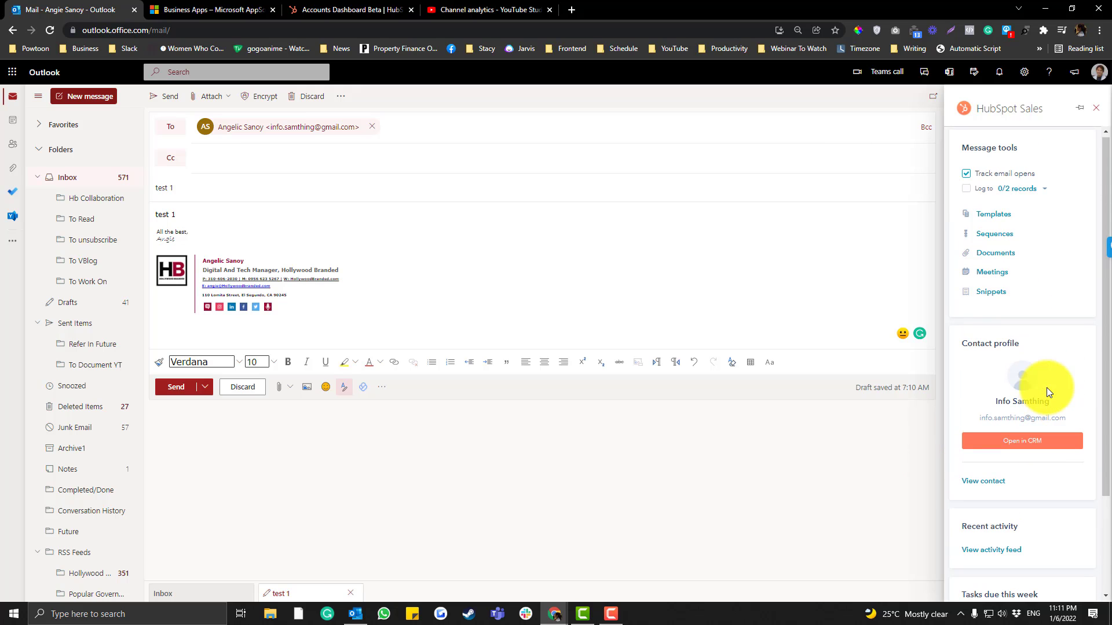